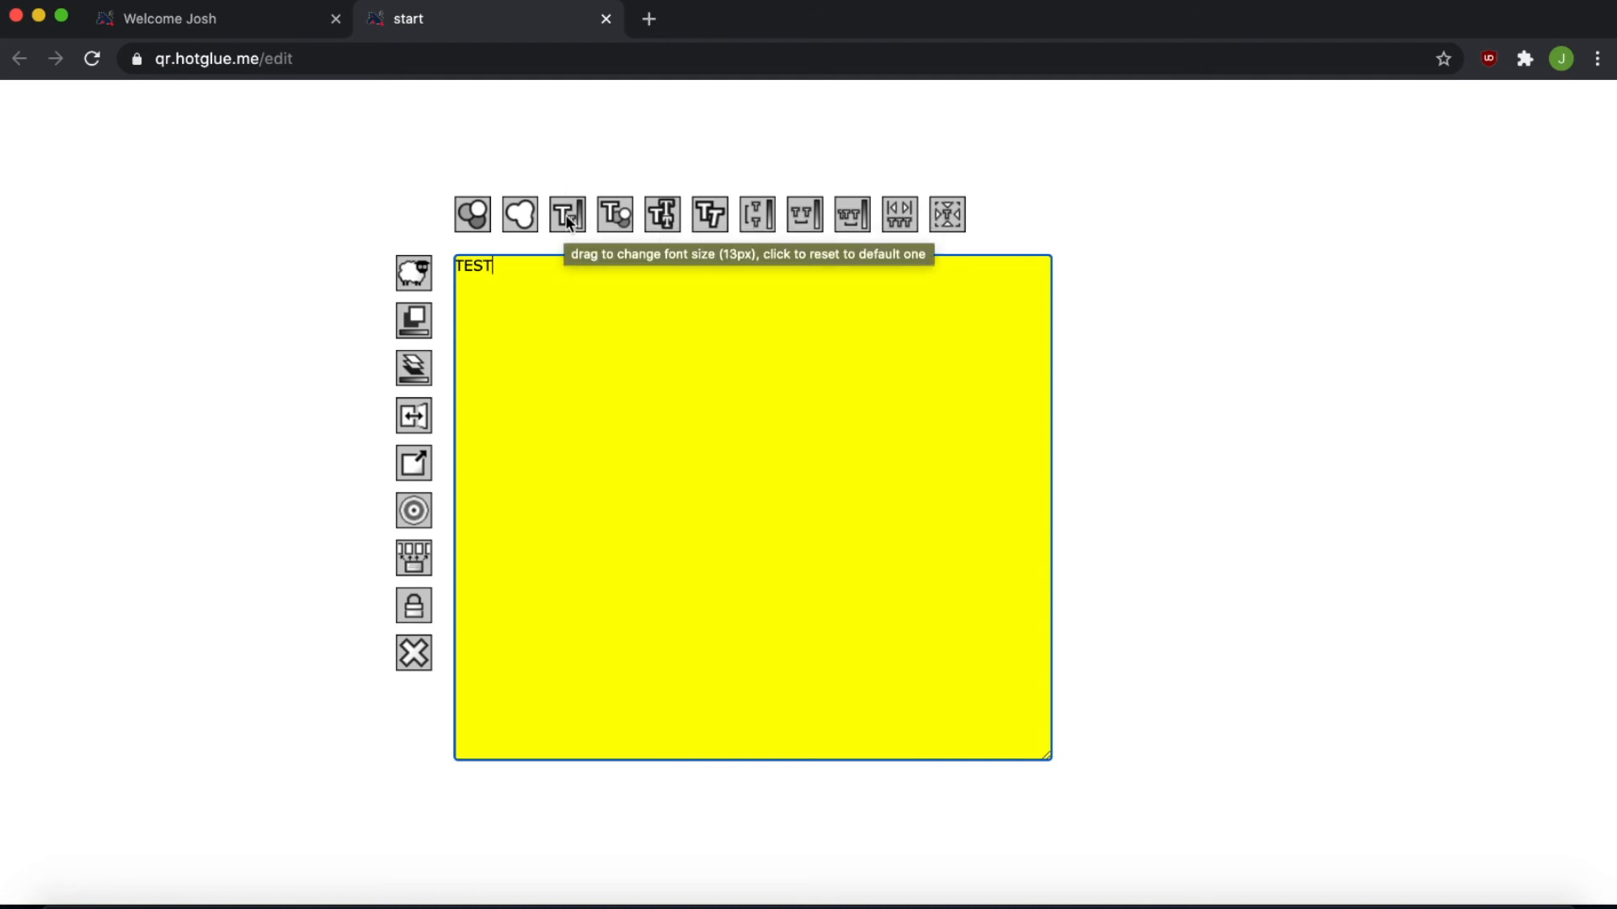
- Enlarge the font of the TEST text until the word nearly spans the width of the yellow box
{"action": "left_click_drag", "start_coordinate": [578, 215], "coordinate": [640, 320]}
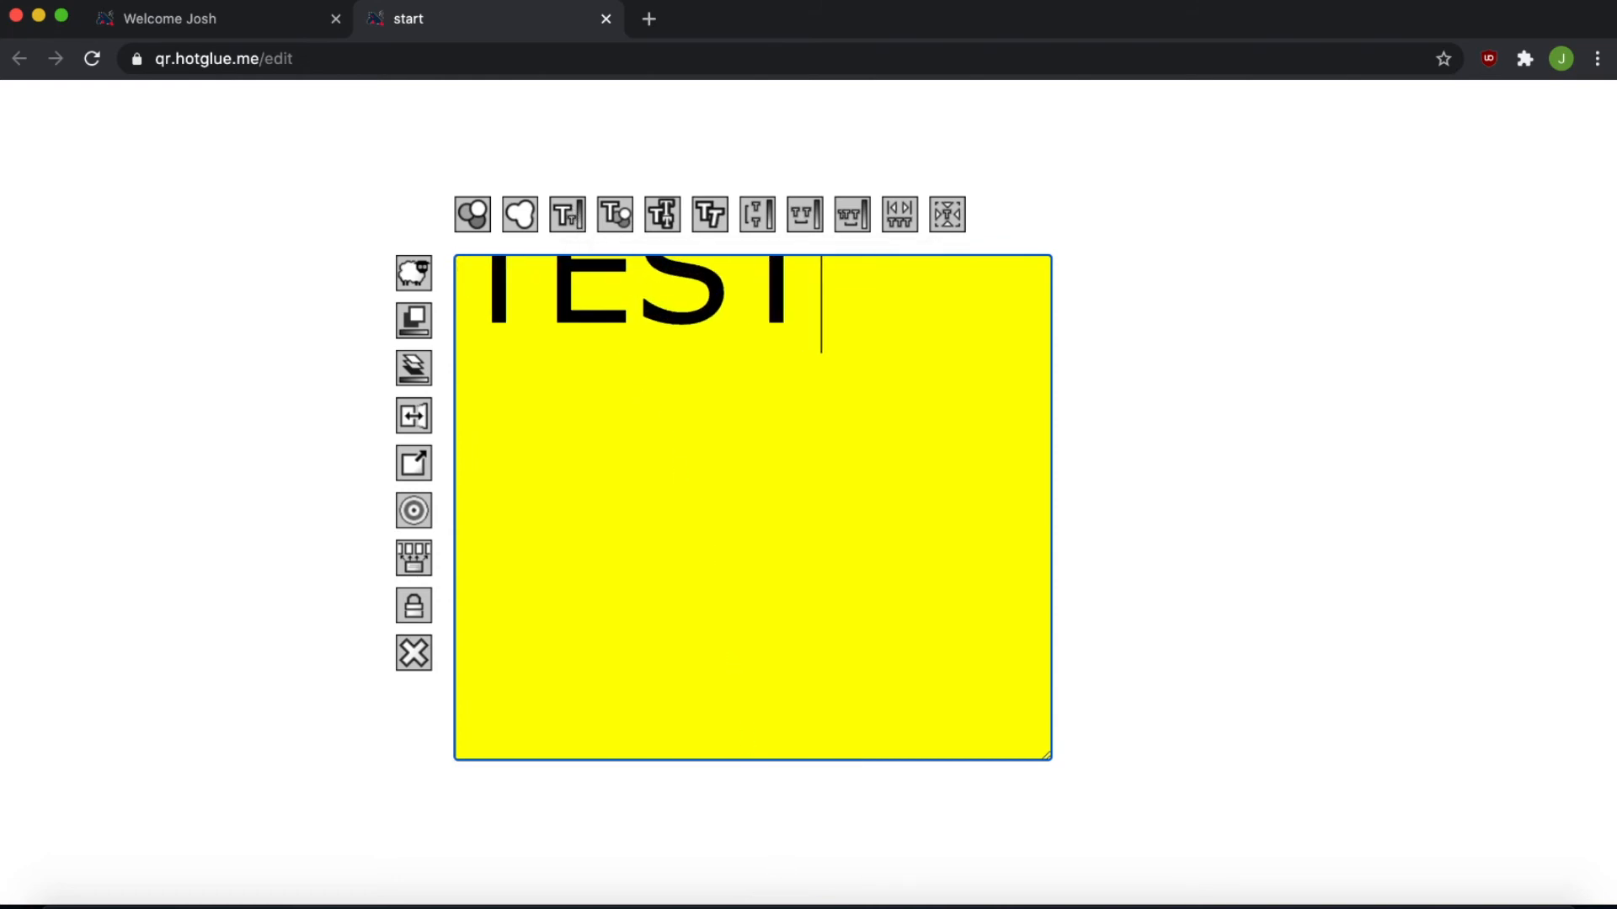
{"action": "left_click_drag", "start_coordinate": [560, 209], "coordinate": [758, 642]}
{"action": "left_click", "coordinate": [598, 245]}
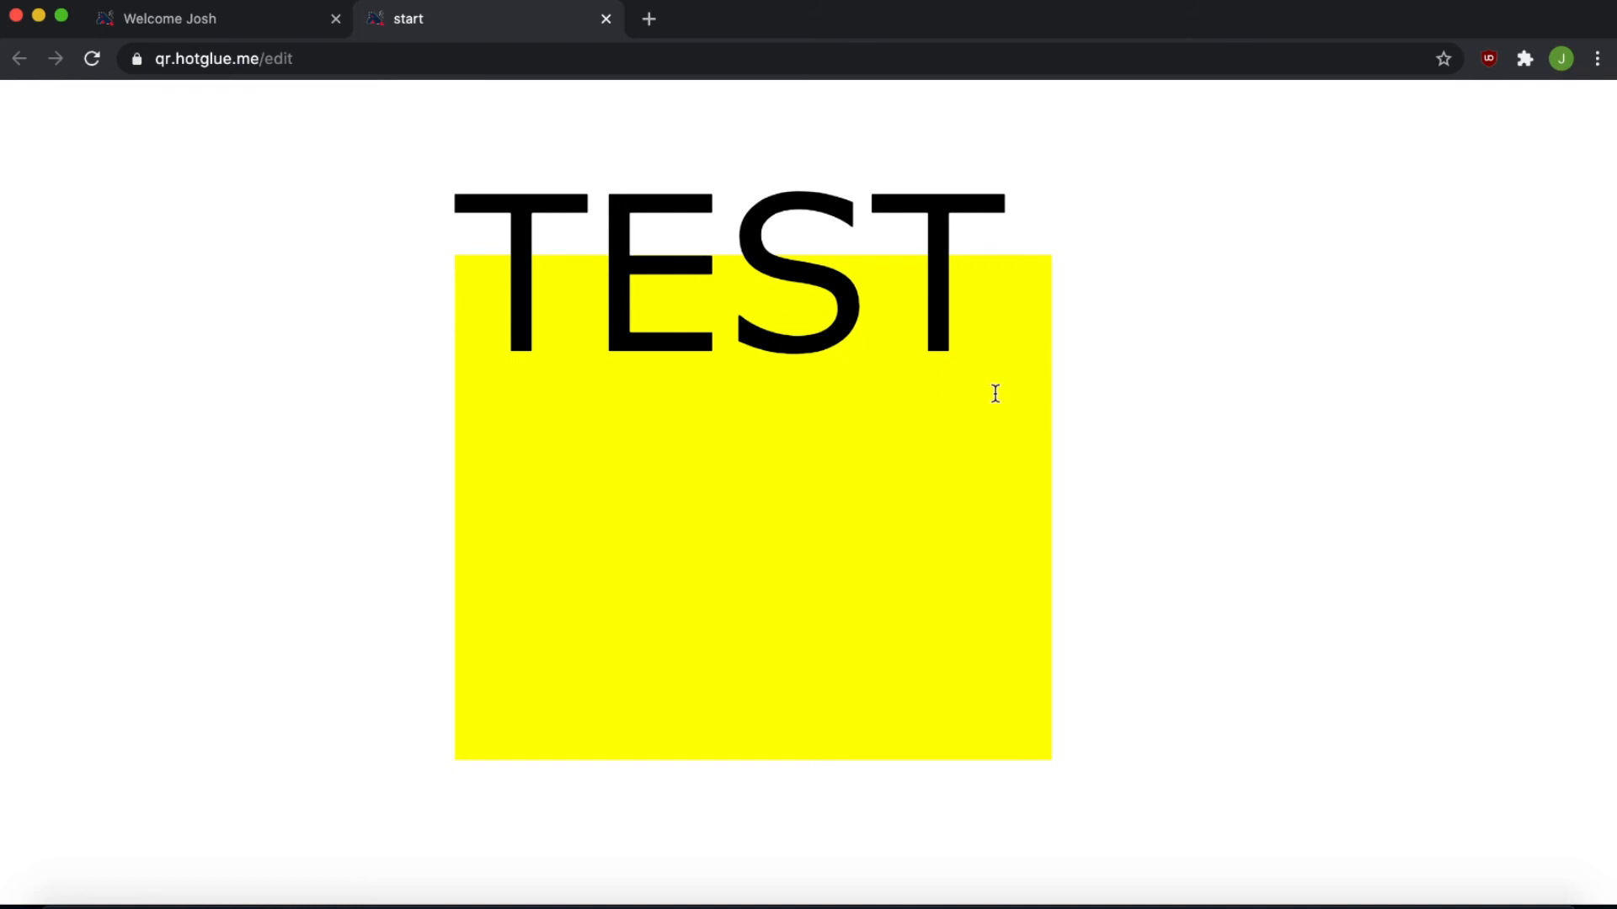
- Increase the line height of the TEST text until the word sits near the vertical middle of the yellow box
{"action": "left_click", "coordinate": [684, 446]}
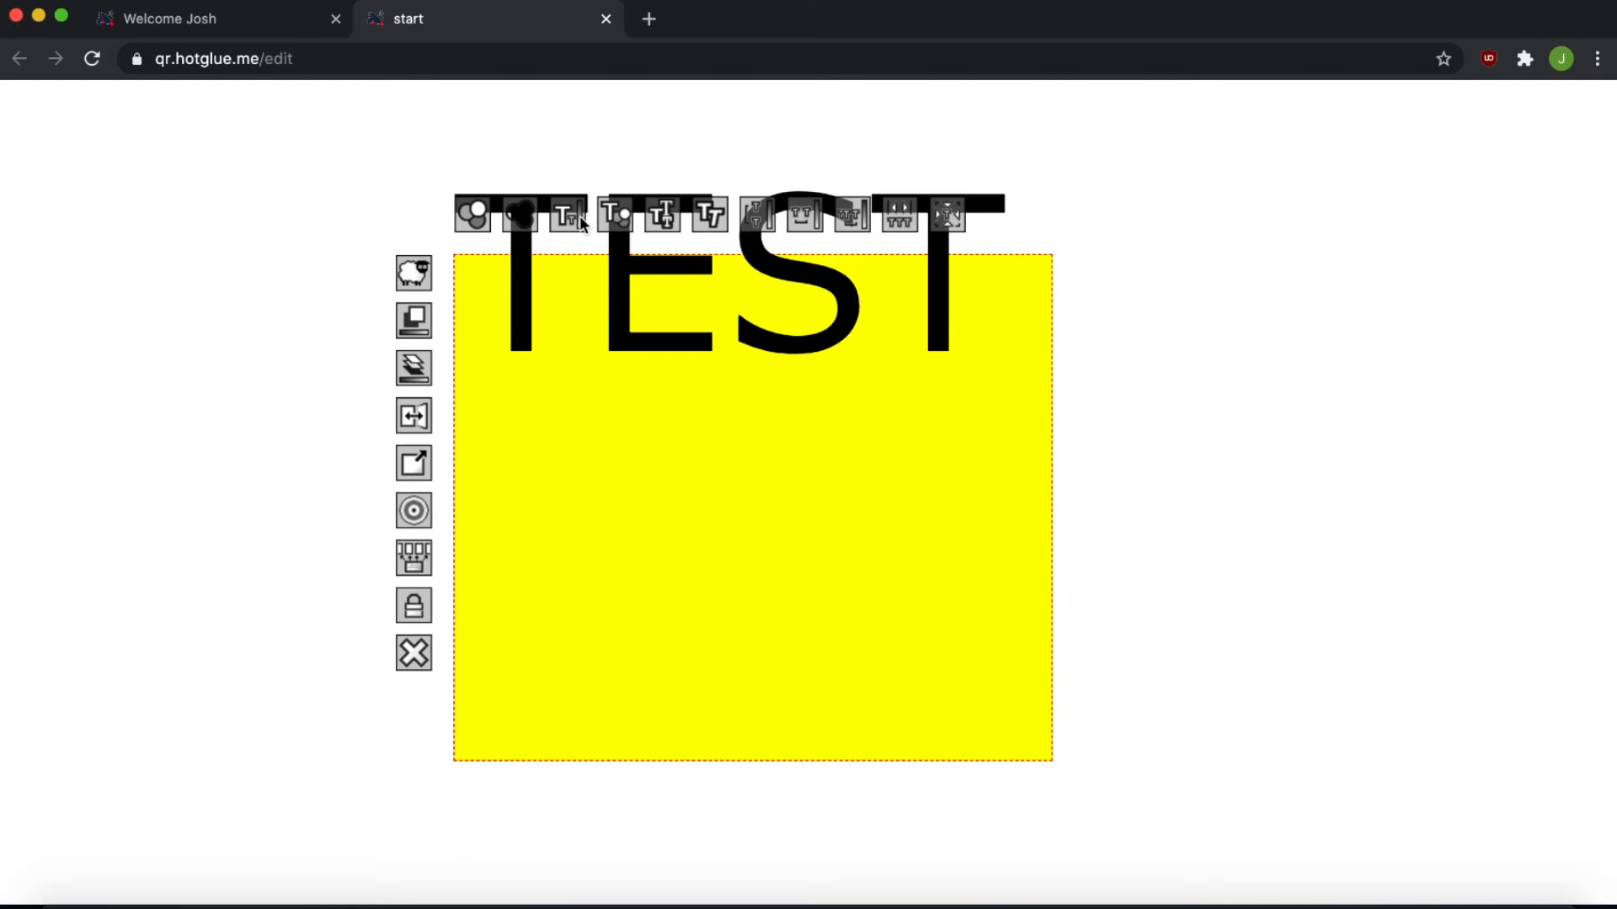
{"action": "left_click_drag", "start_coordinate": [755, 216], "coordinate": [825, 815]}
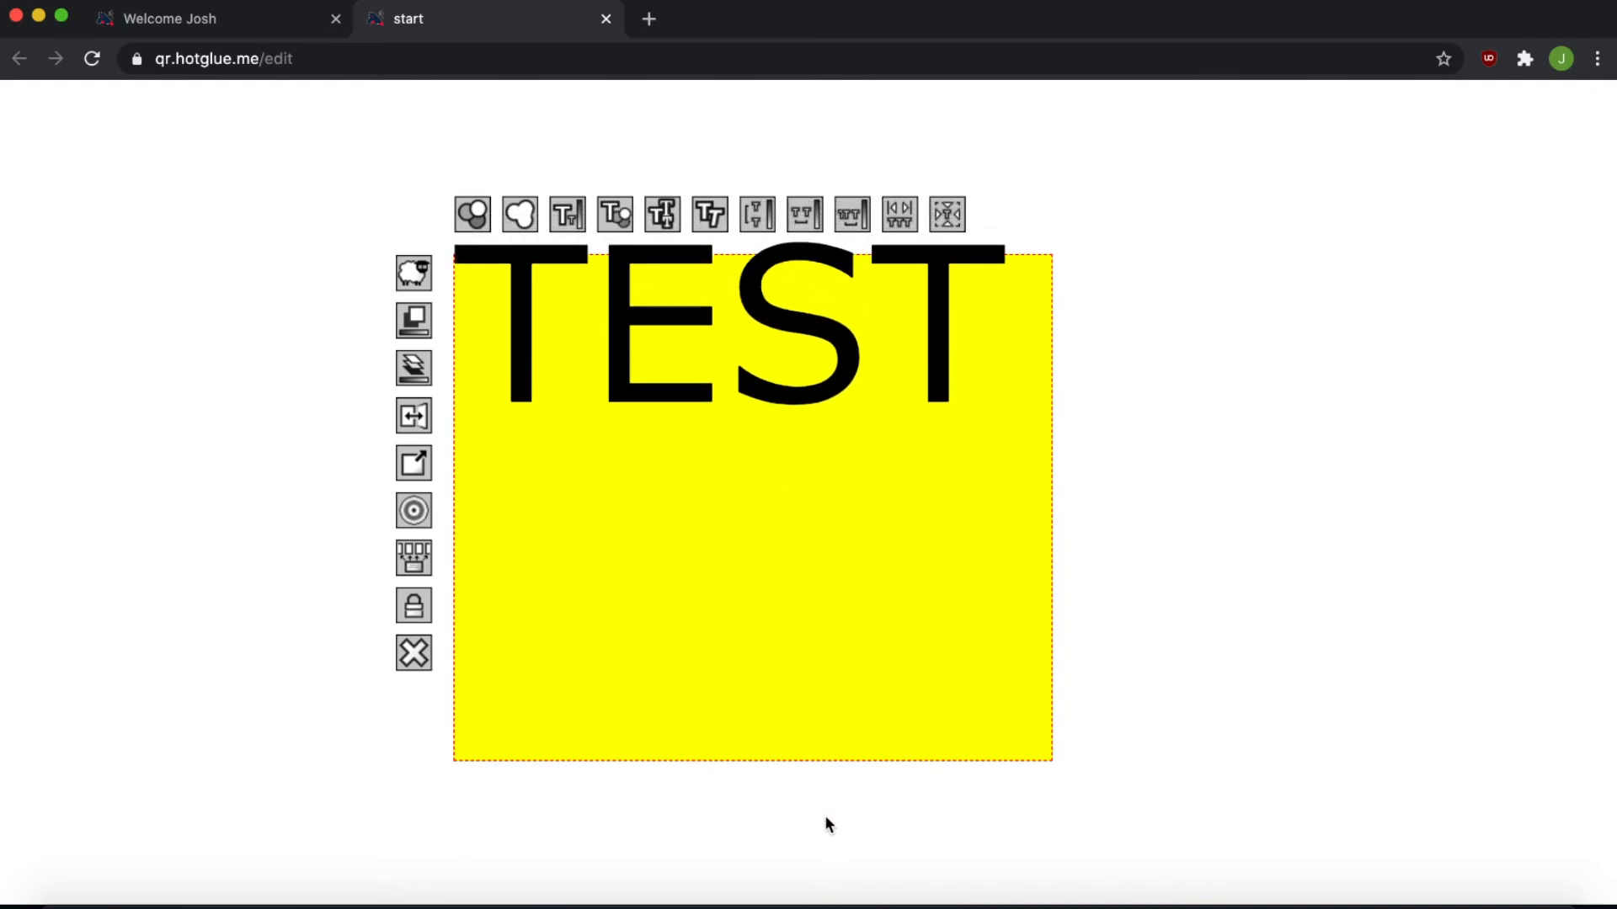
{"action": "left_click", "coordinate": [765, 258]}
{"action": "left_click_drag", "start_coordinate": [757, 215], "coordinate": [837, 761]}
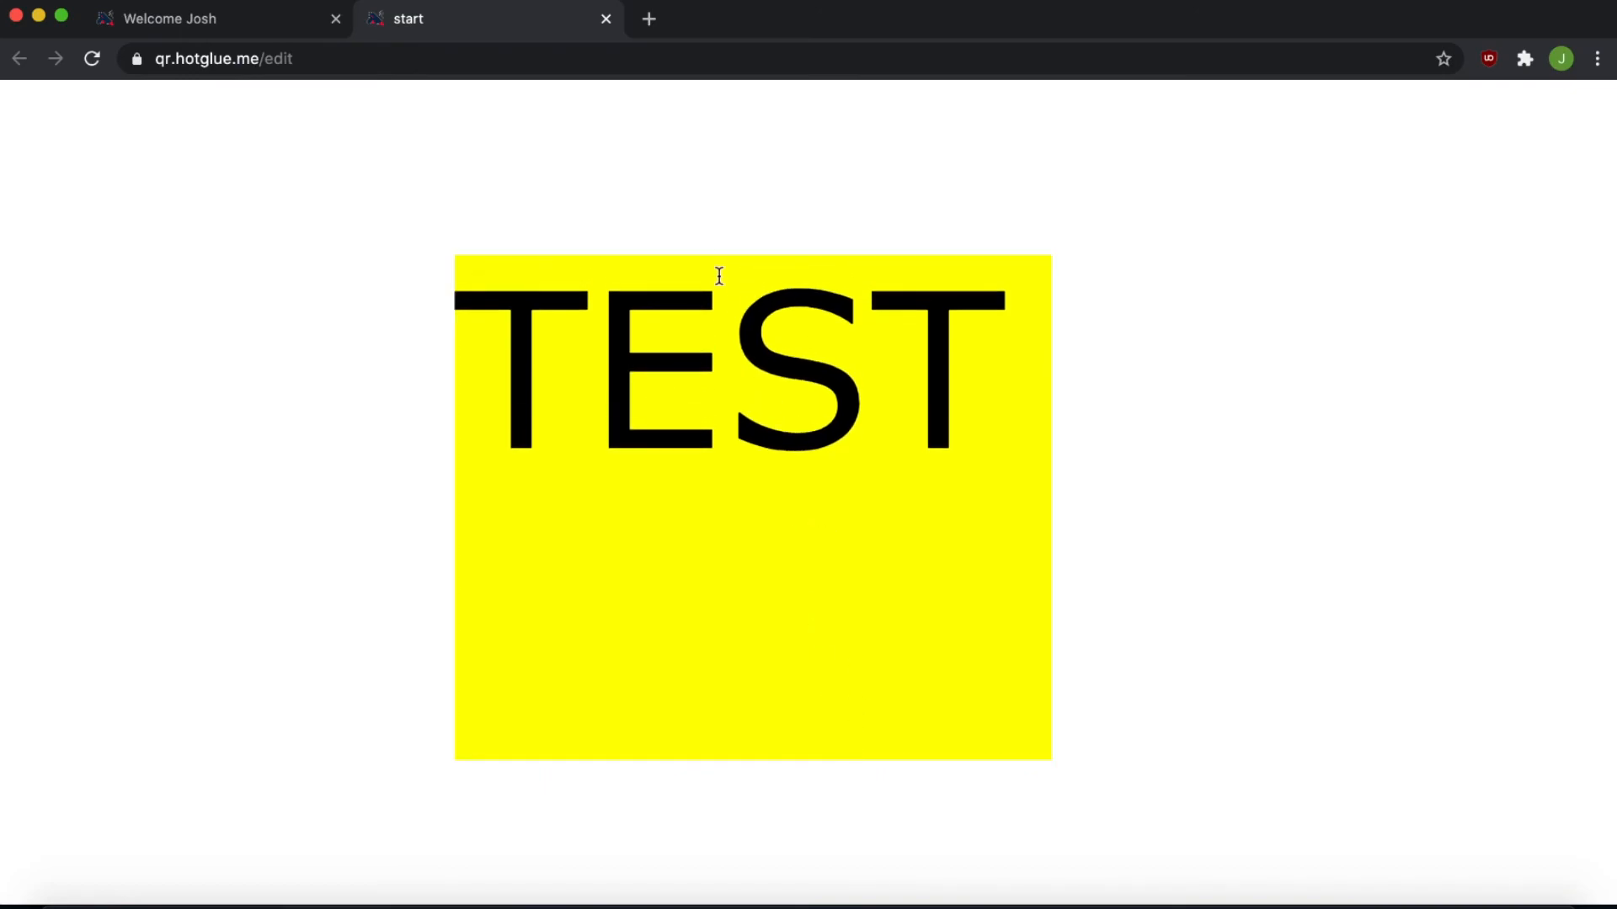
{"action": "left_click", "coordinate": [740, 315]}
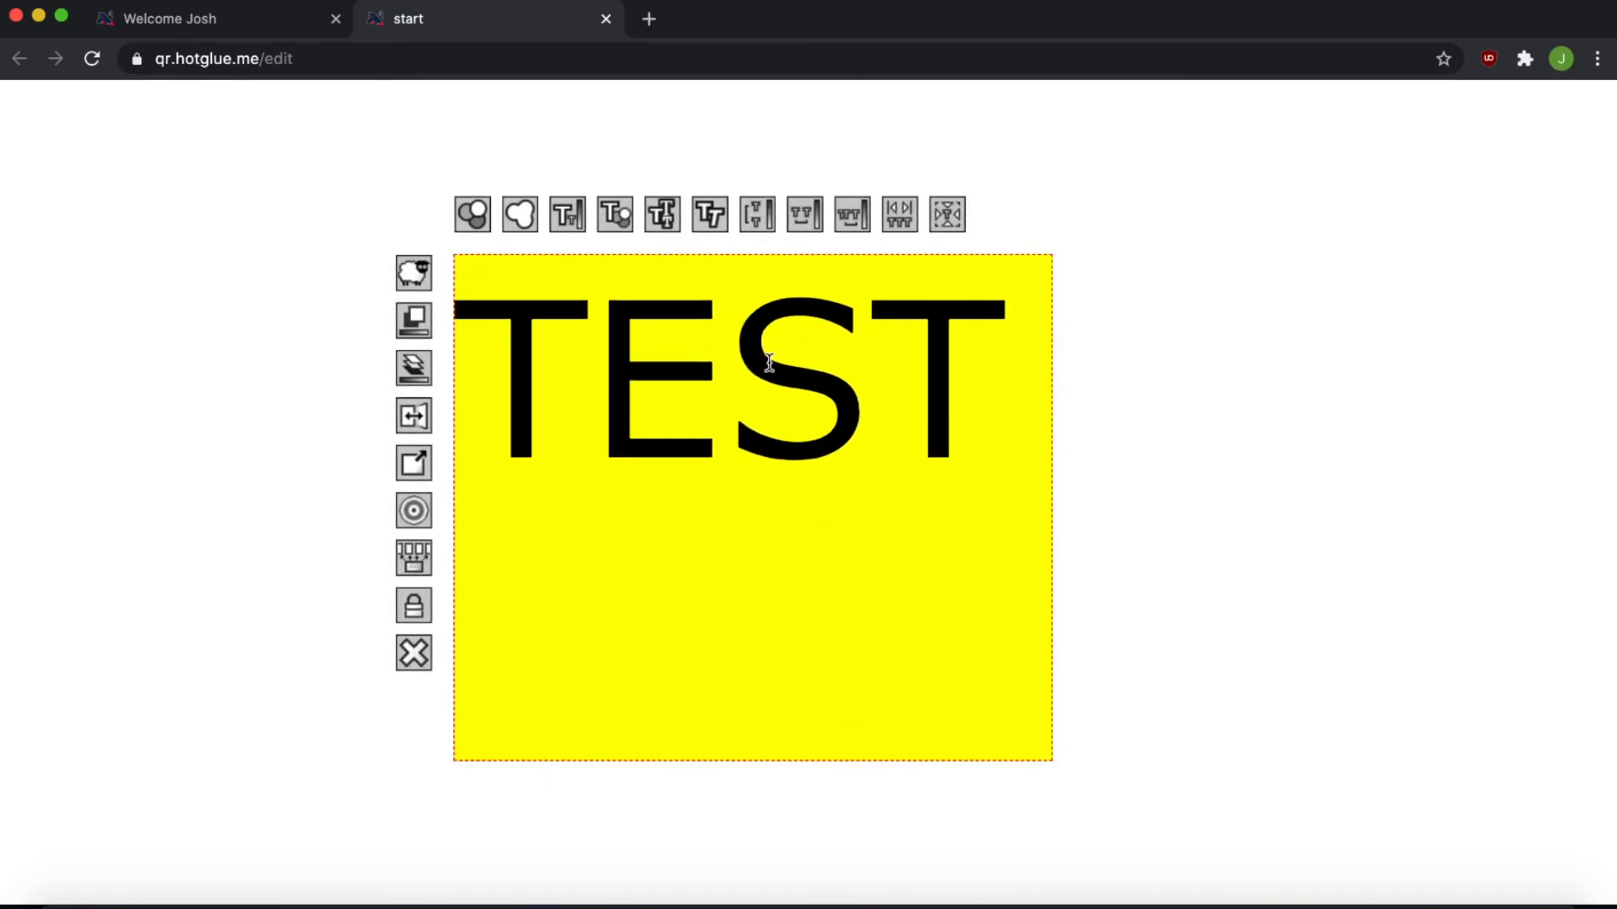
{"action": "left_click_drag", "start_coordinate": [757, 216], "coordinate": [800, 850]}
{"action": "left_click", "coordinate": [746, 286]}
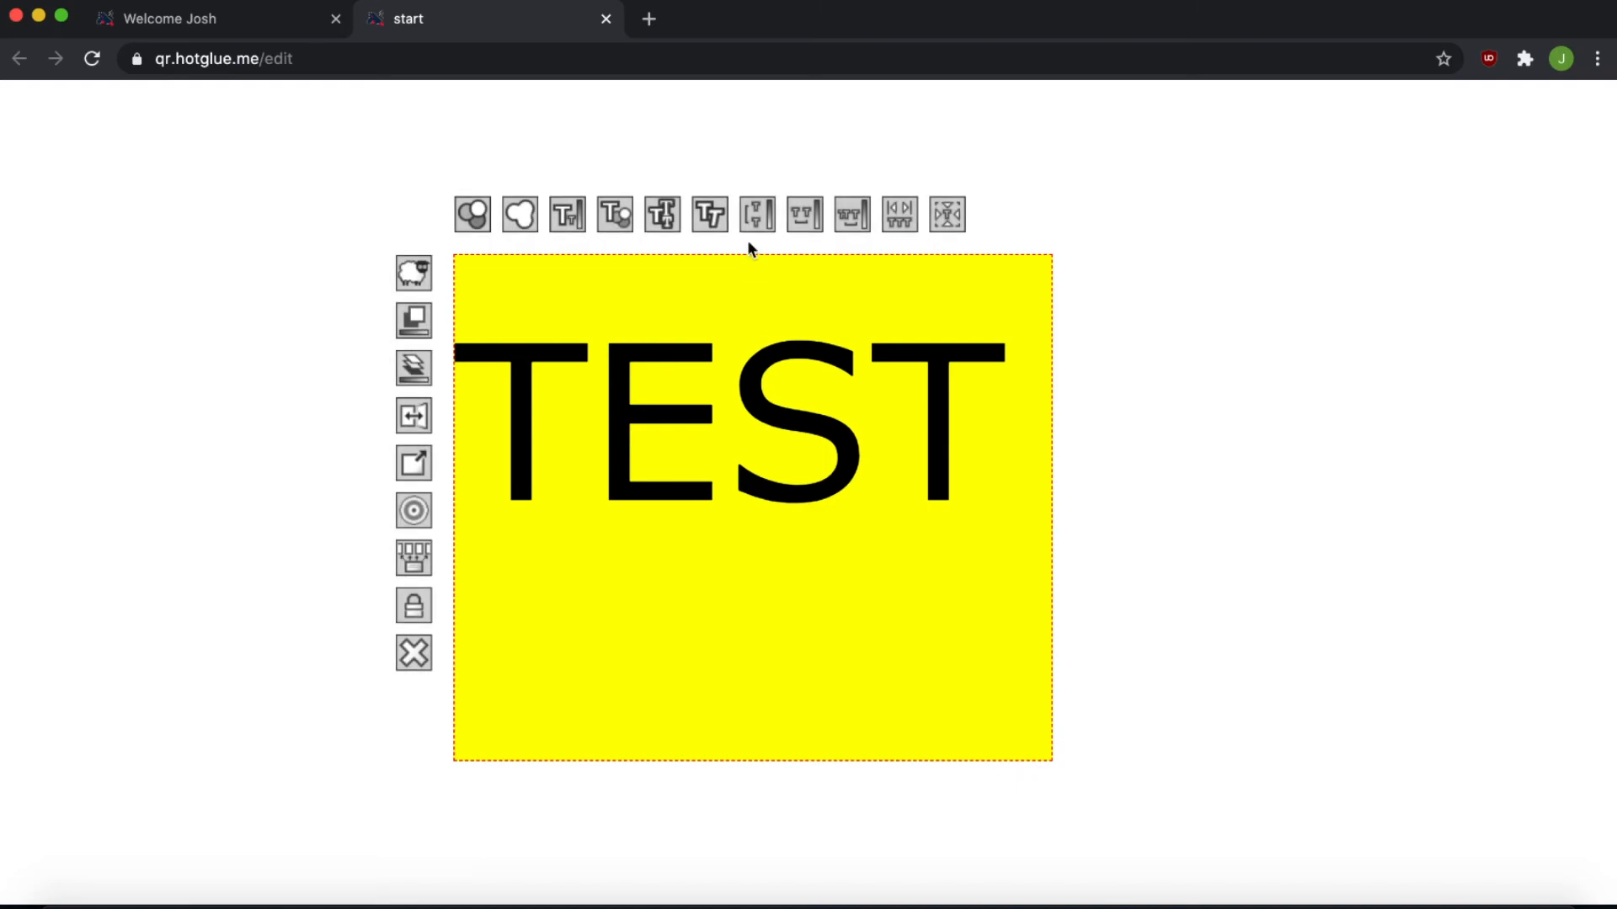
{"action": "left_click_drag", "start_coordinate": [751, 215], "coordinate": [1362, 468]}
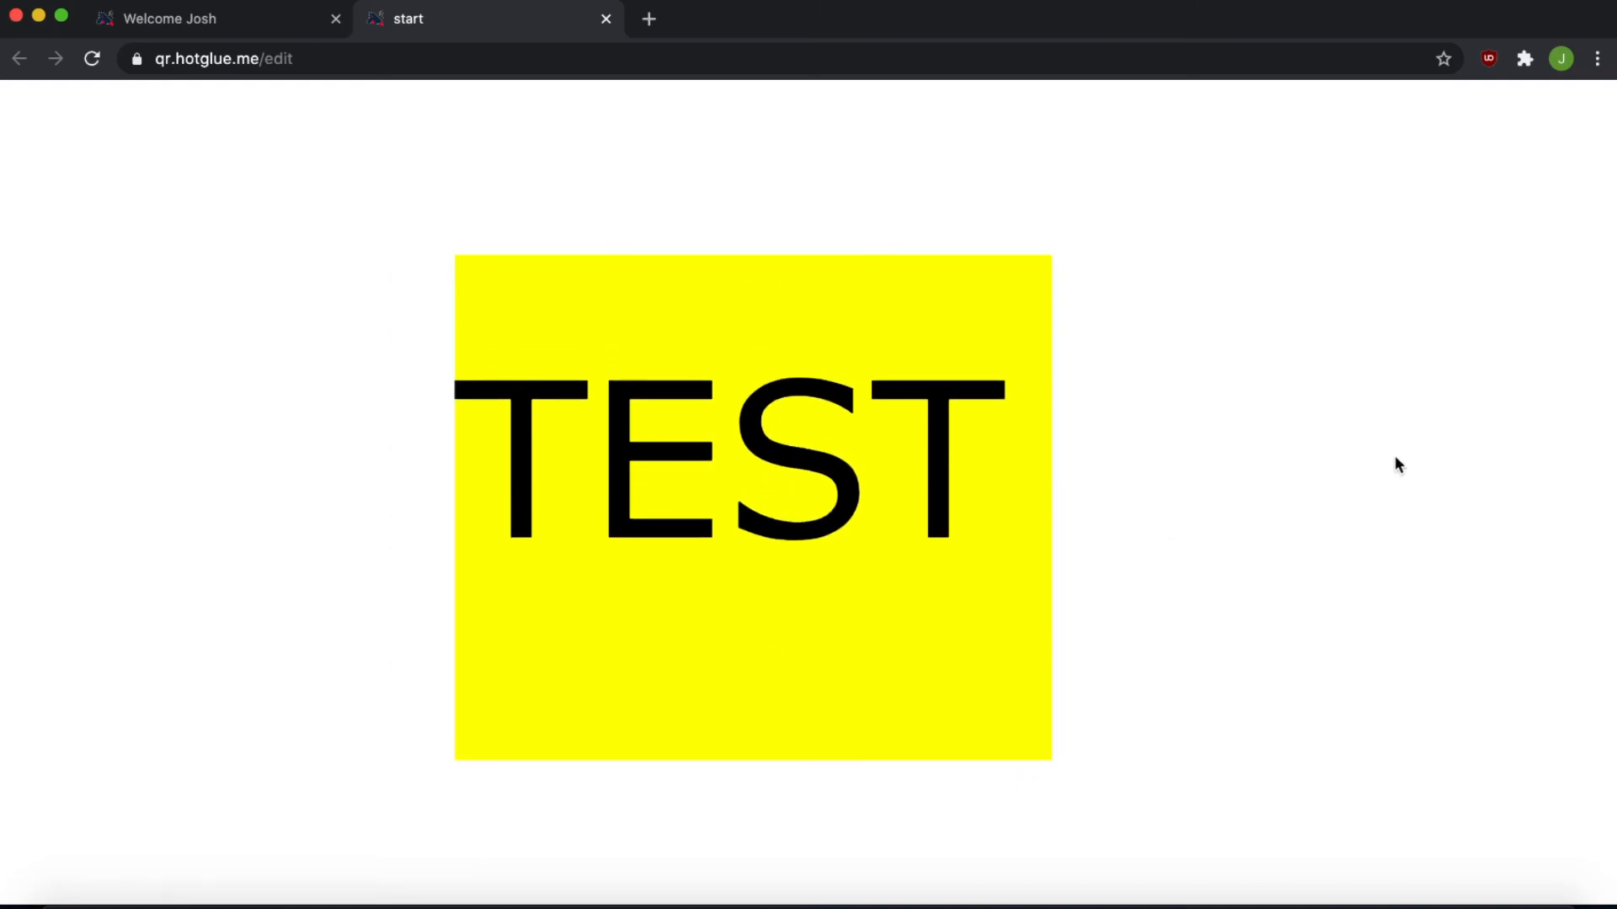
{"action": "left_click", "coordinate": [1395, 460]}
- Open the published page at qr.hotglue.me and check that the TEST text can be selected
{"action": "left_click_drag", "start_coordinate": [265, 59], "coordinate": [508, 58]}
{"action": "key", "text": "BackSpace"}
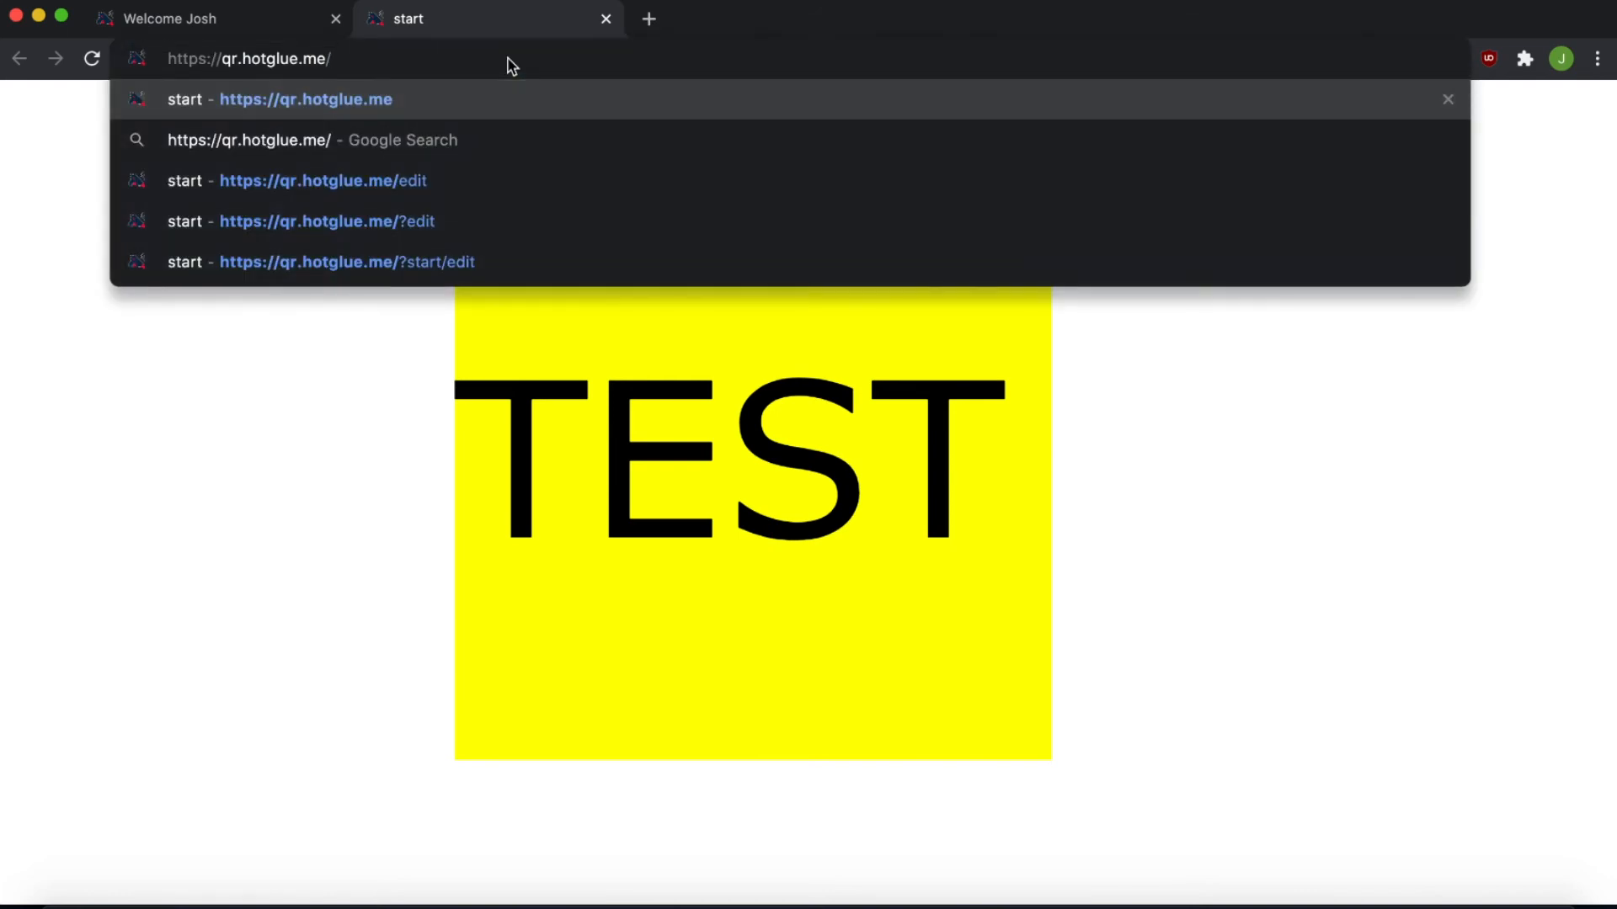
{"action": "key", "text": "Return"}
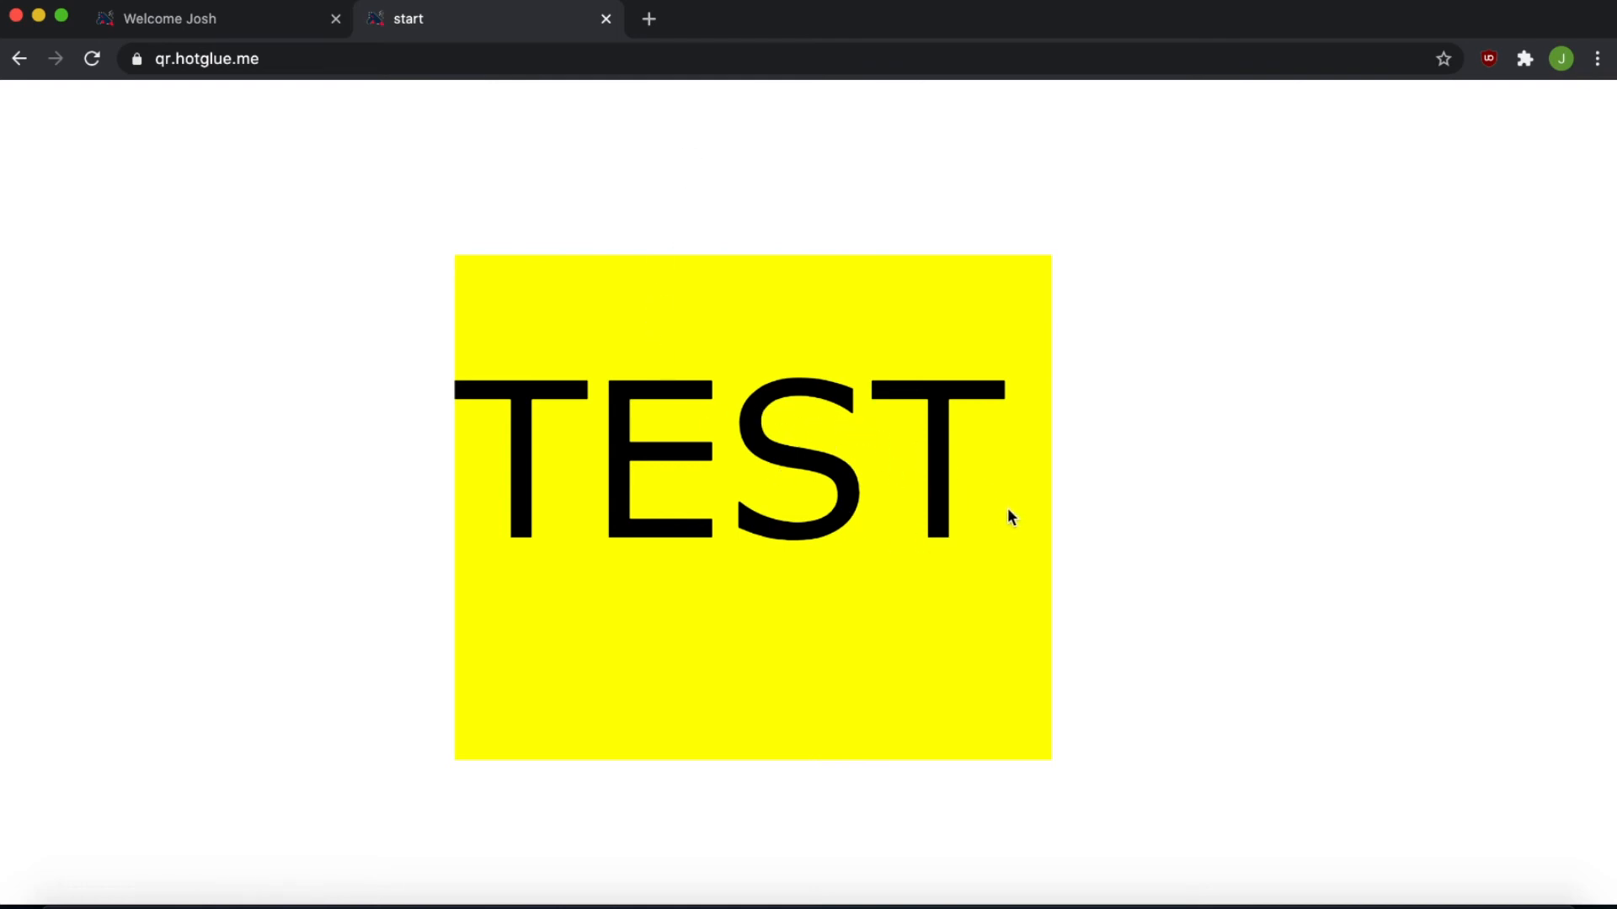
{"action": "left_click_drag", "start_coordinate": [999, 509], "coordinate": [476, 462]}
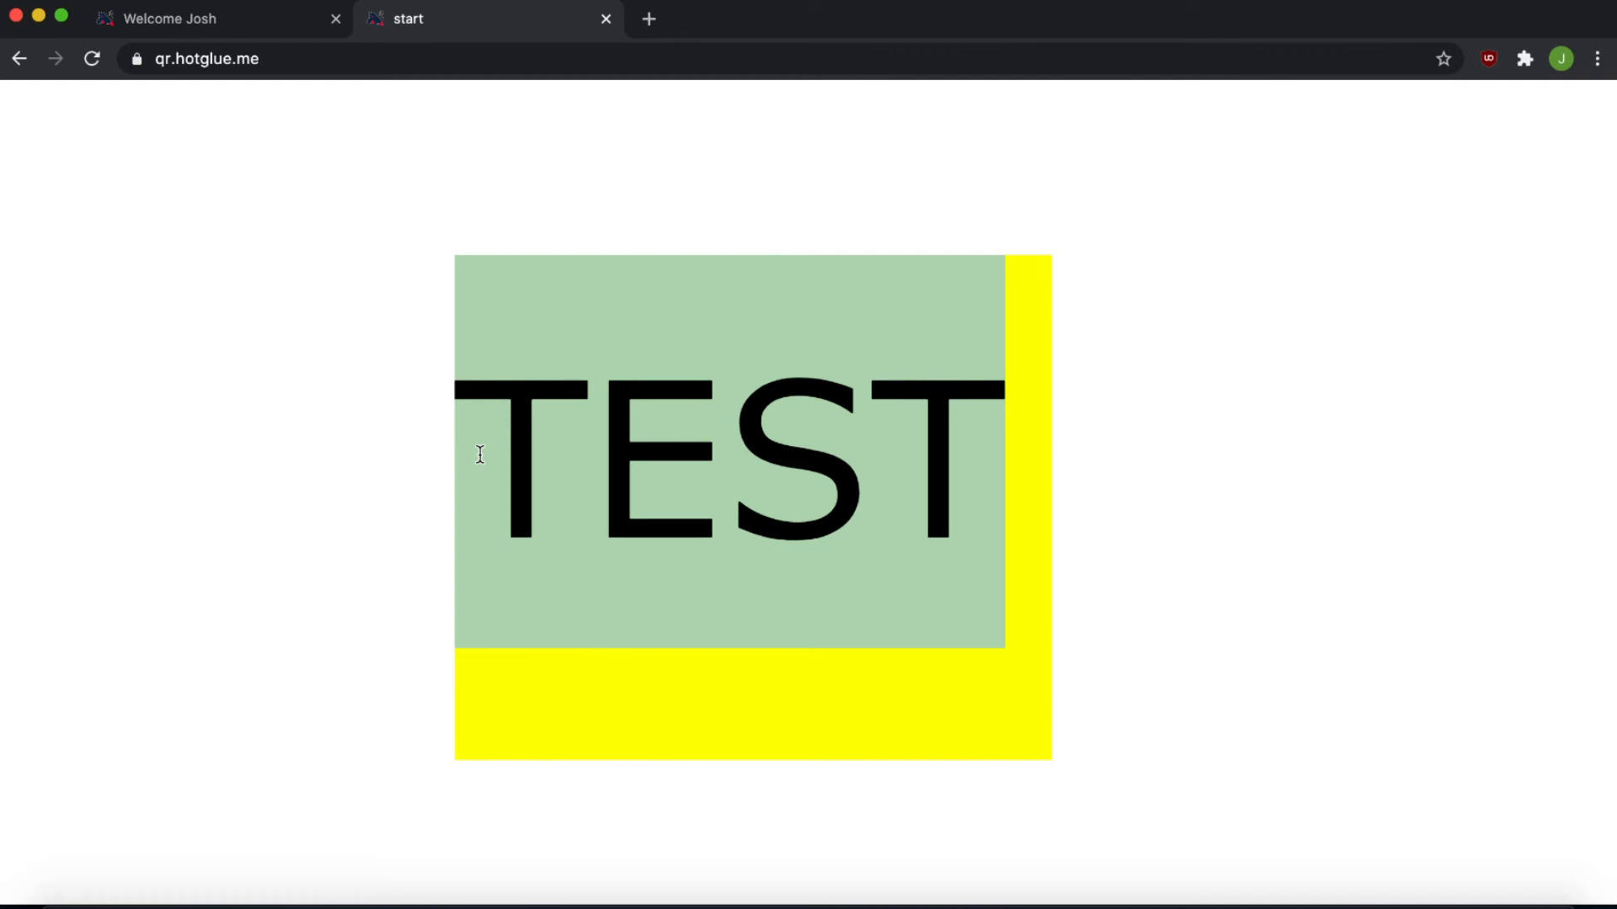
{"action": "left_click", "coordinate": [1020, 652]}
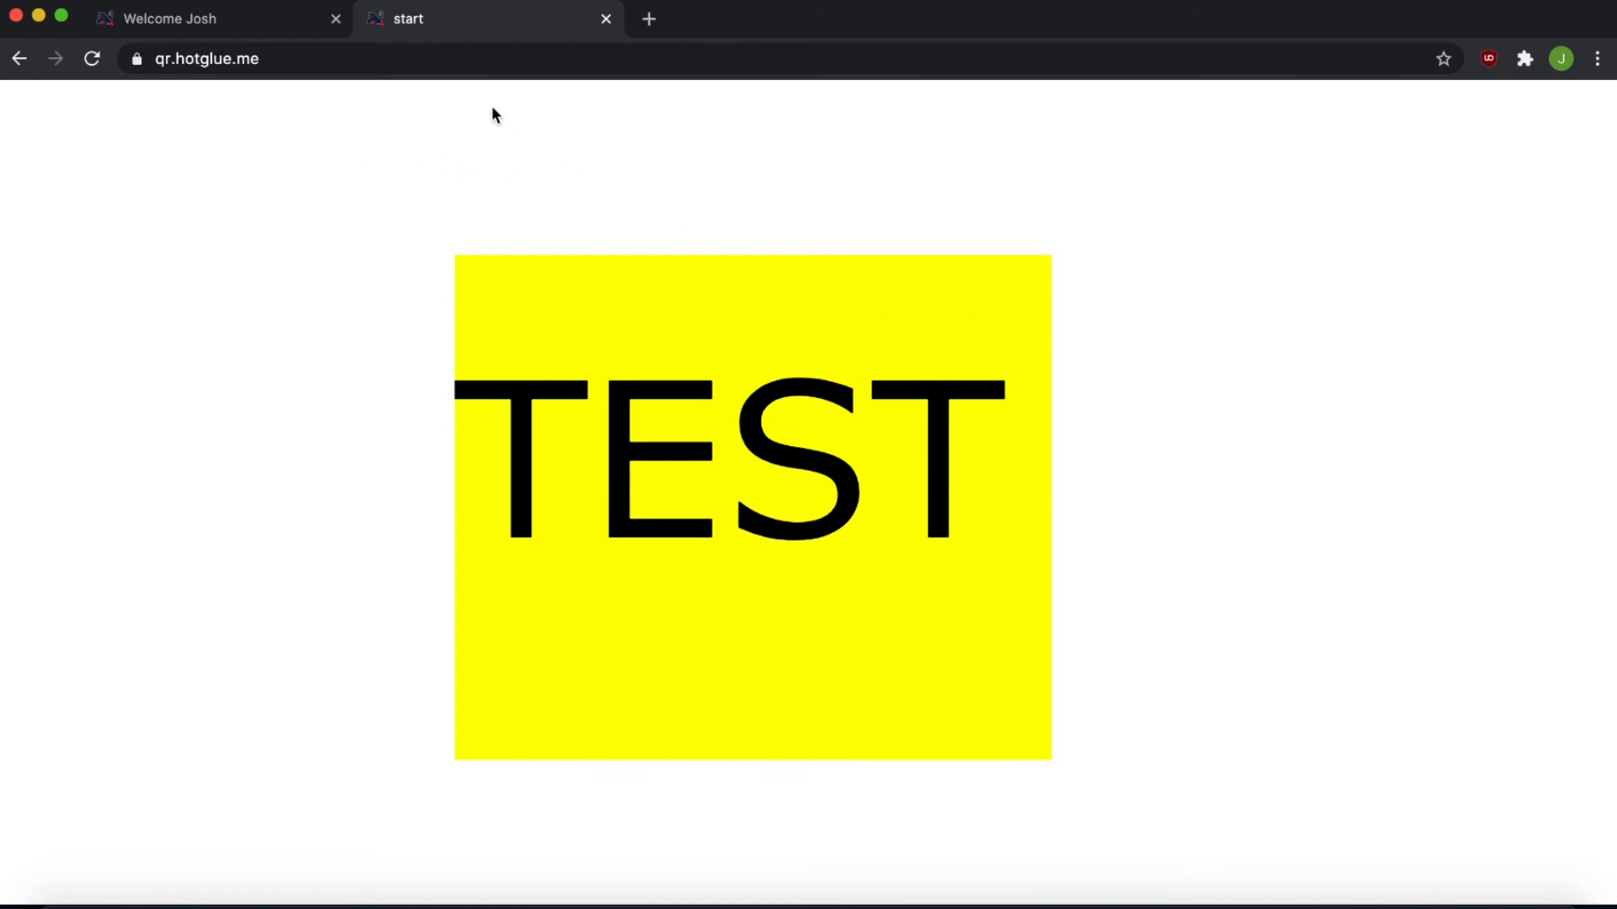
- Reopen the page in edit mode at qr.hotglue.me/edit
{"action": "left_click", "coordinate": [368, 59]}
{"action": "left_click", "coordinate": [367, 60]}
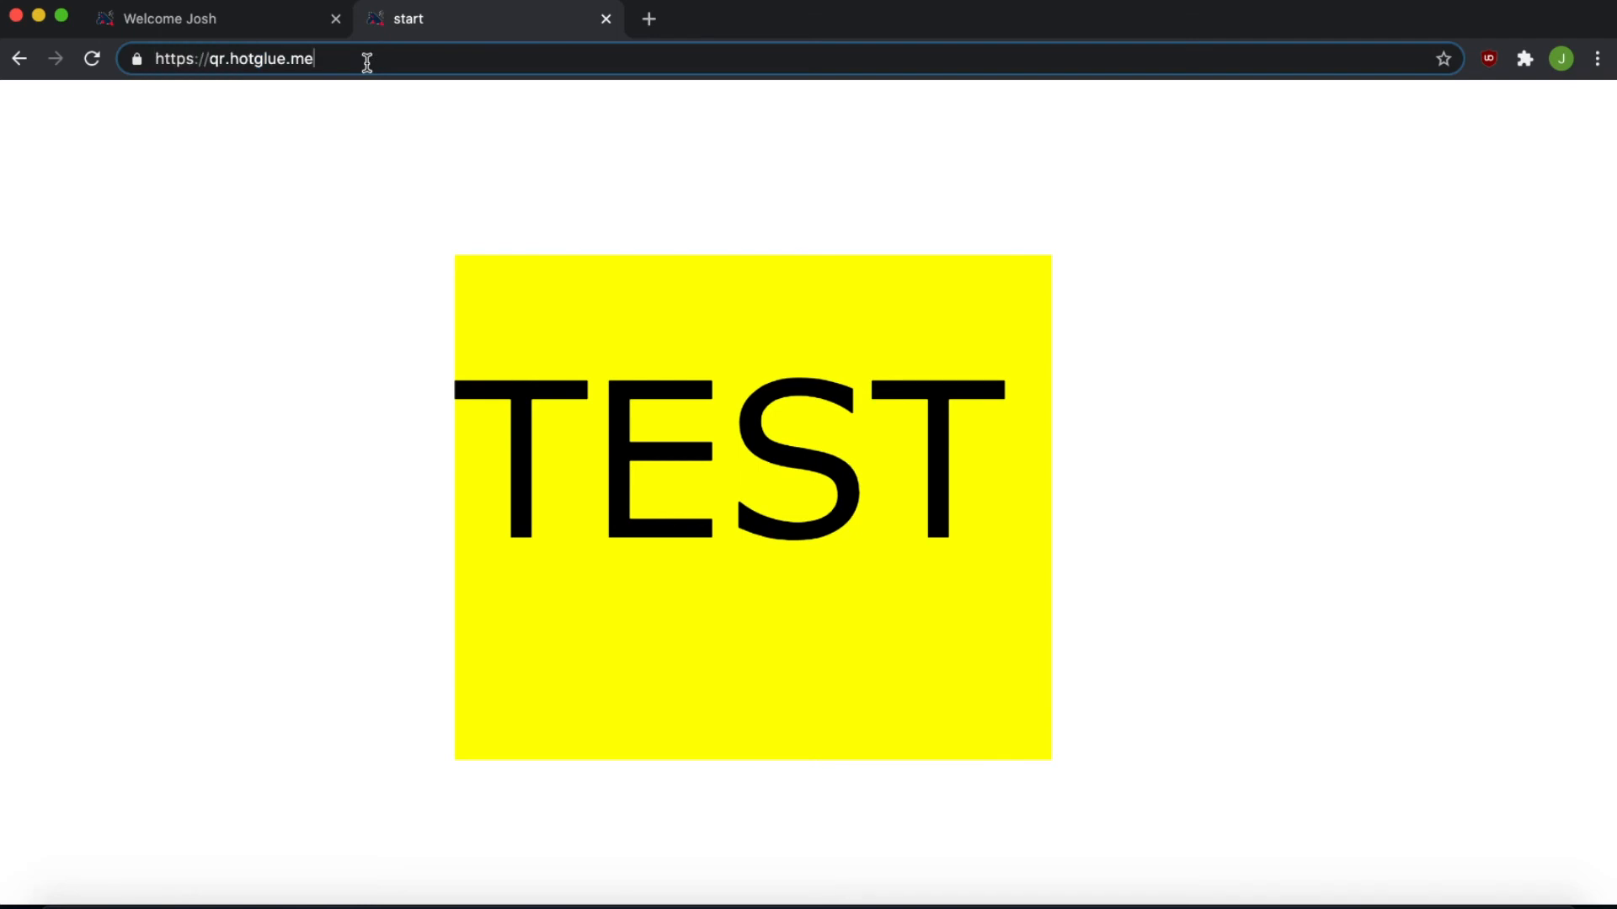
{"action": "type", "text": "edit"}
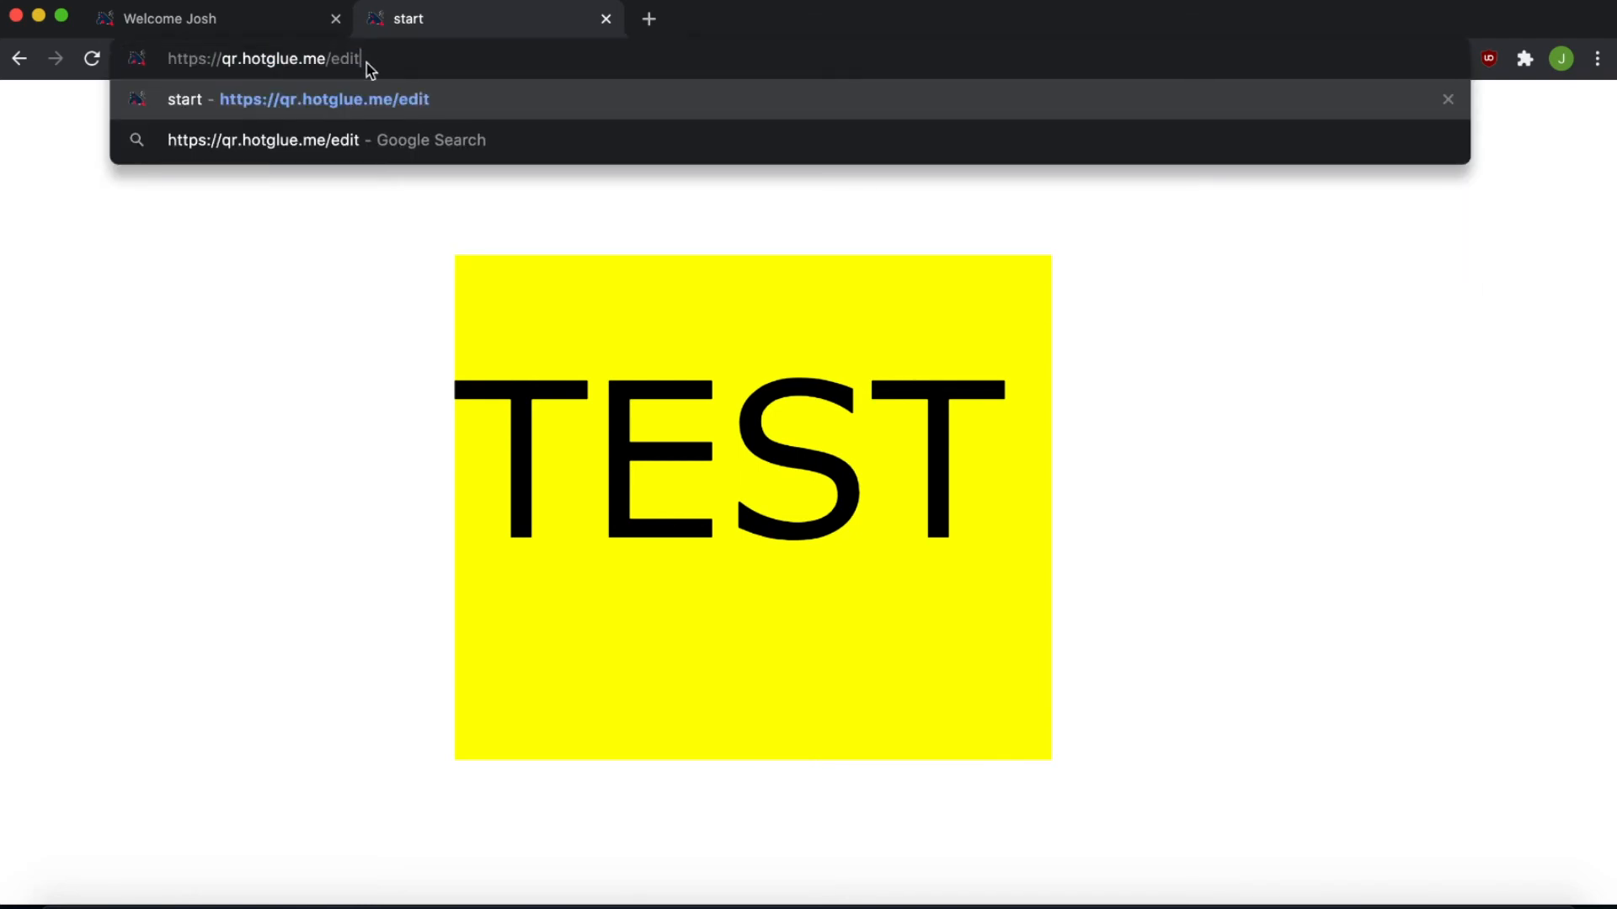
{"action": "key", "text": "Return"}
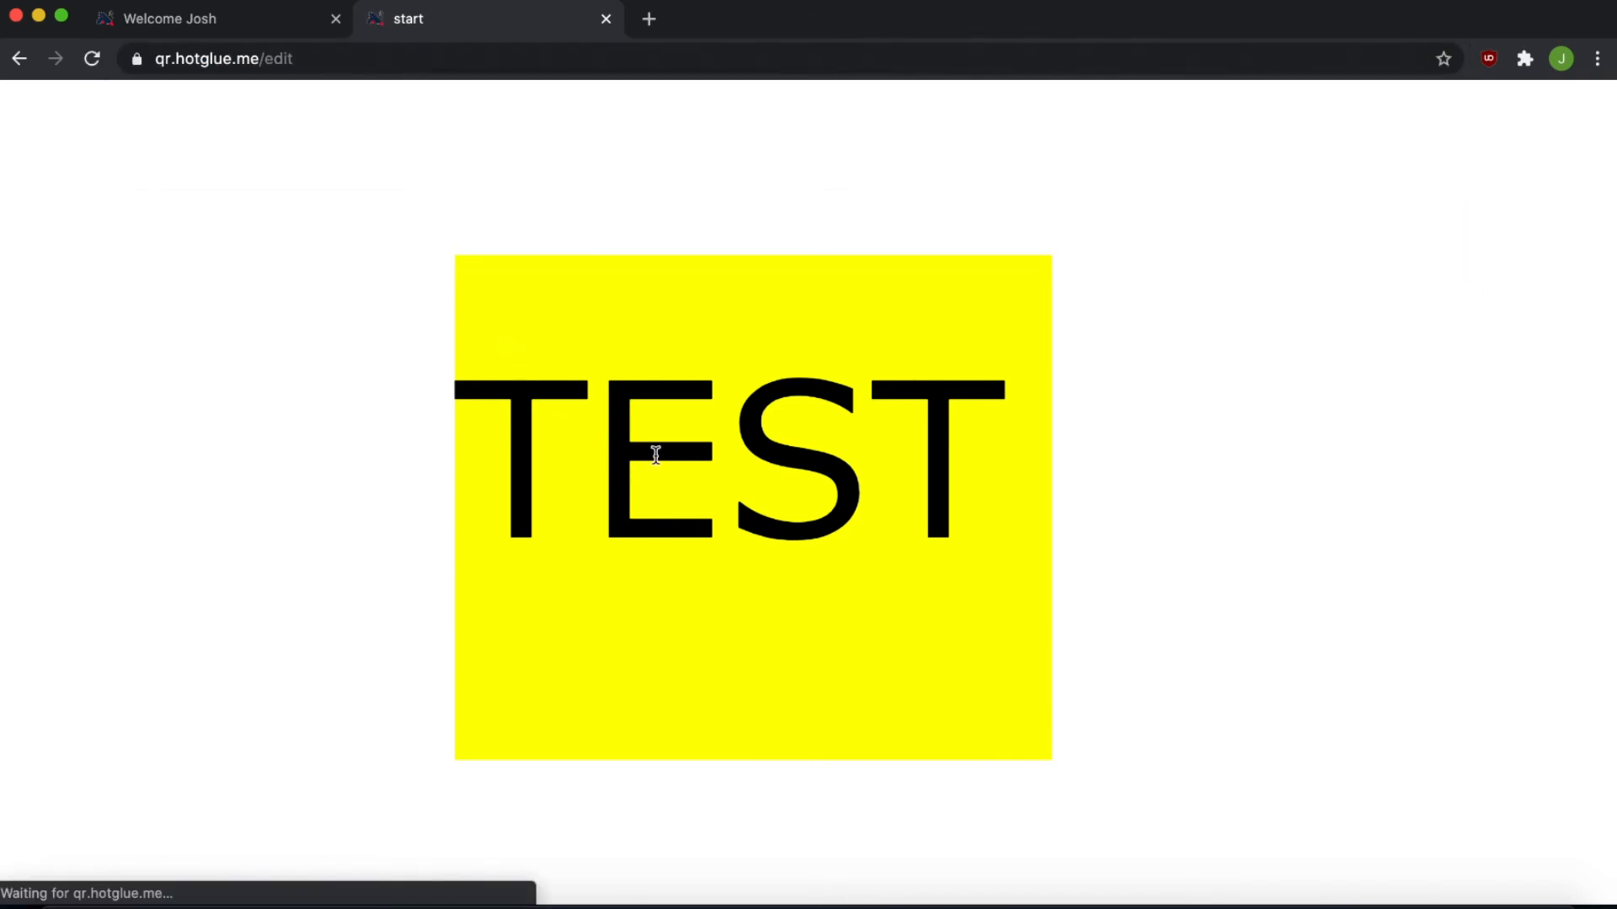
- Change the background colour of the TEST box to a muted tan
{"action": "left_click", "coordinate": [668, 391]}
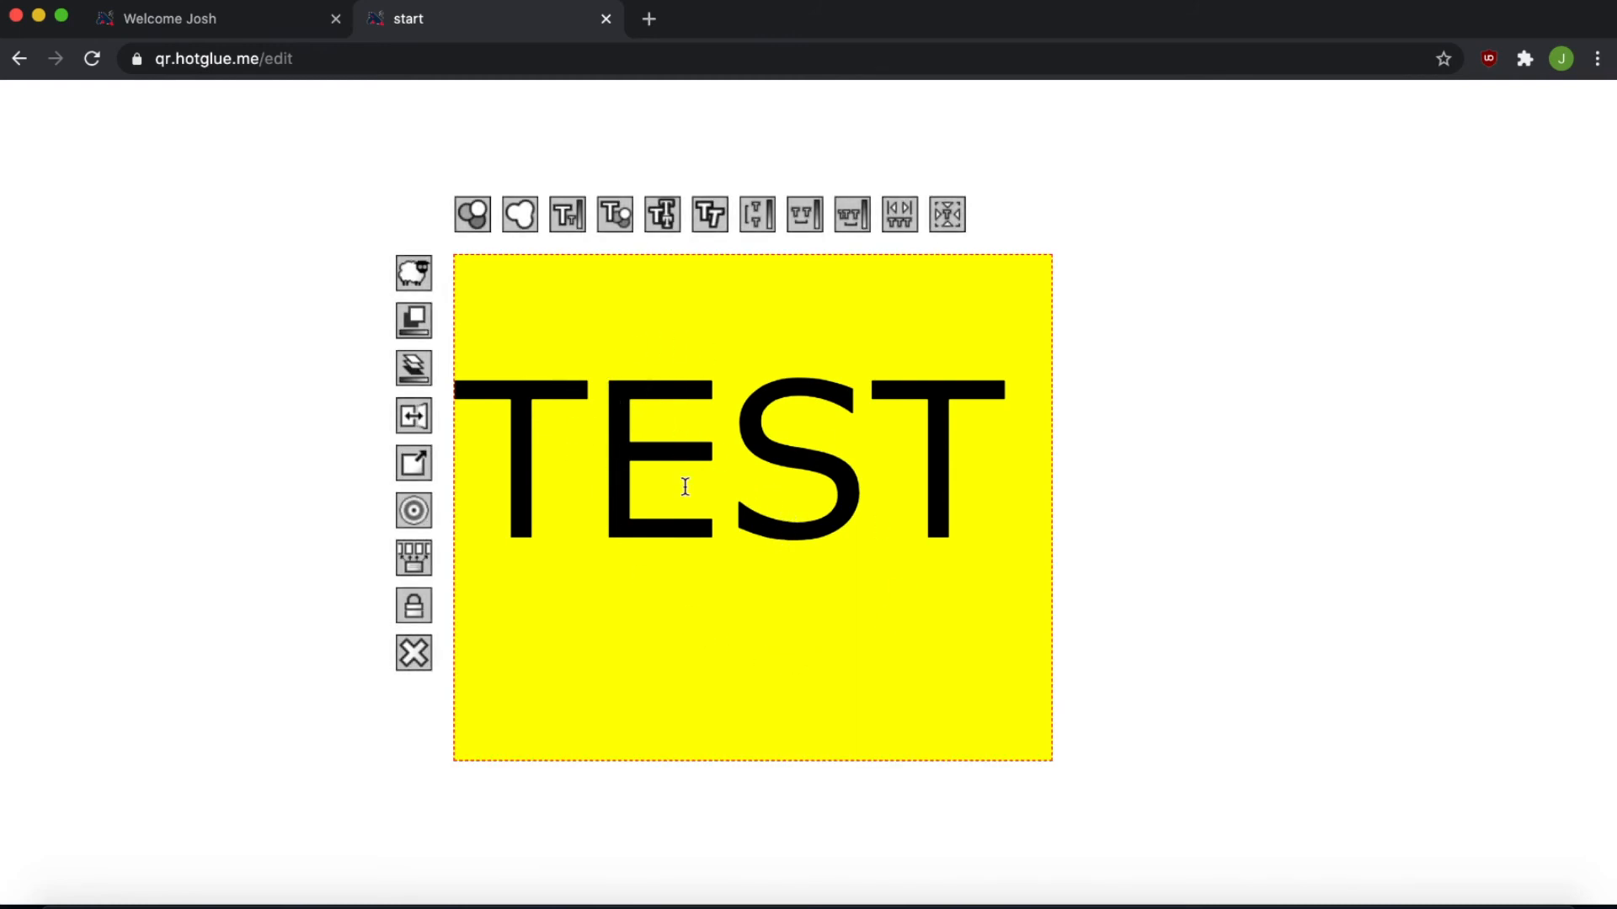
{"action": "double_click", "coordinate": [1022, 289]}
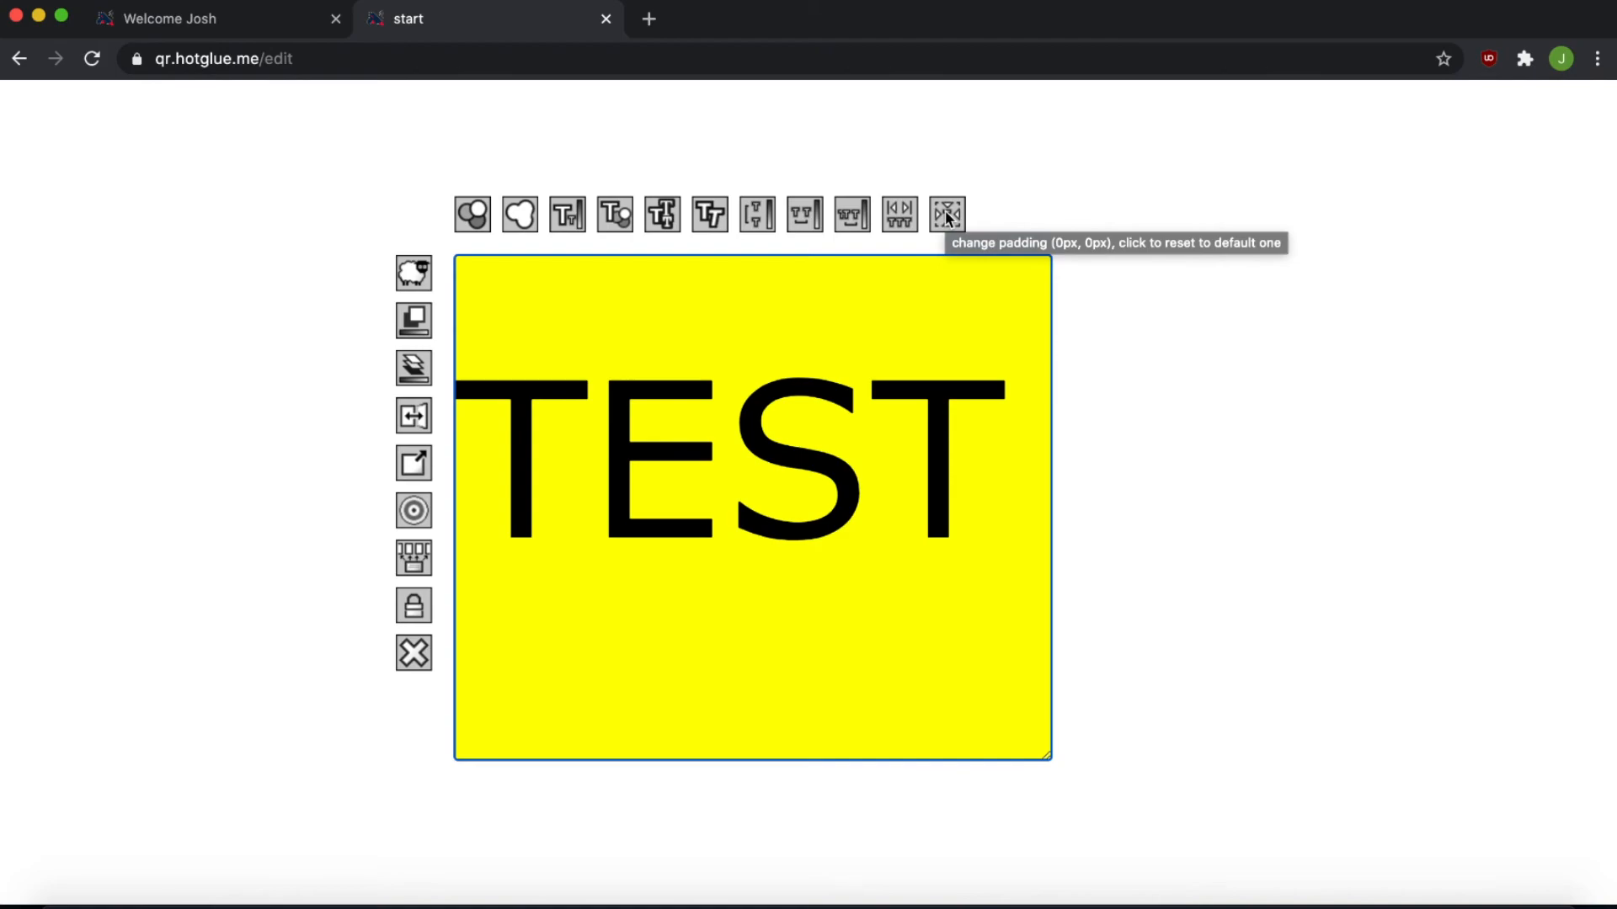
{"action": "left_click", "coordinate": [474, 221]}
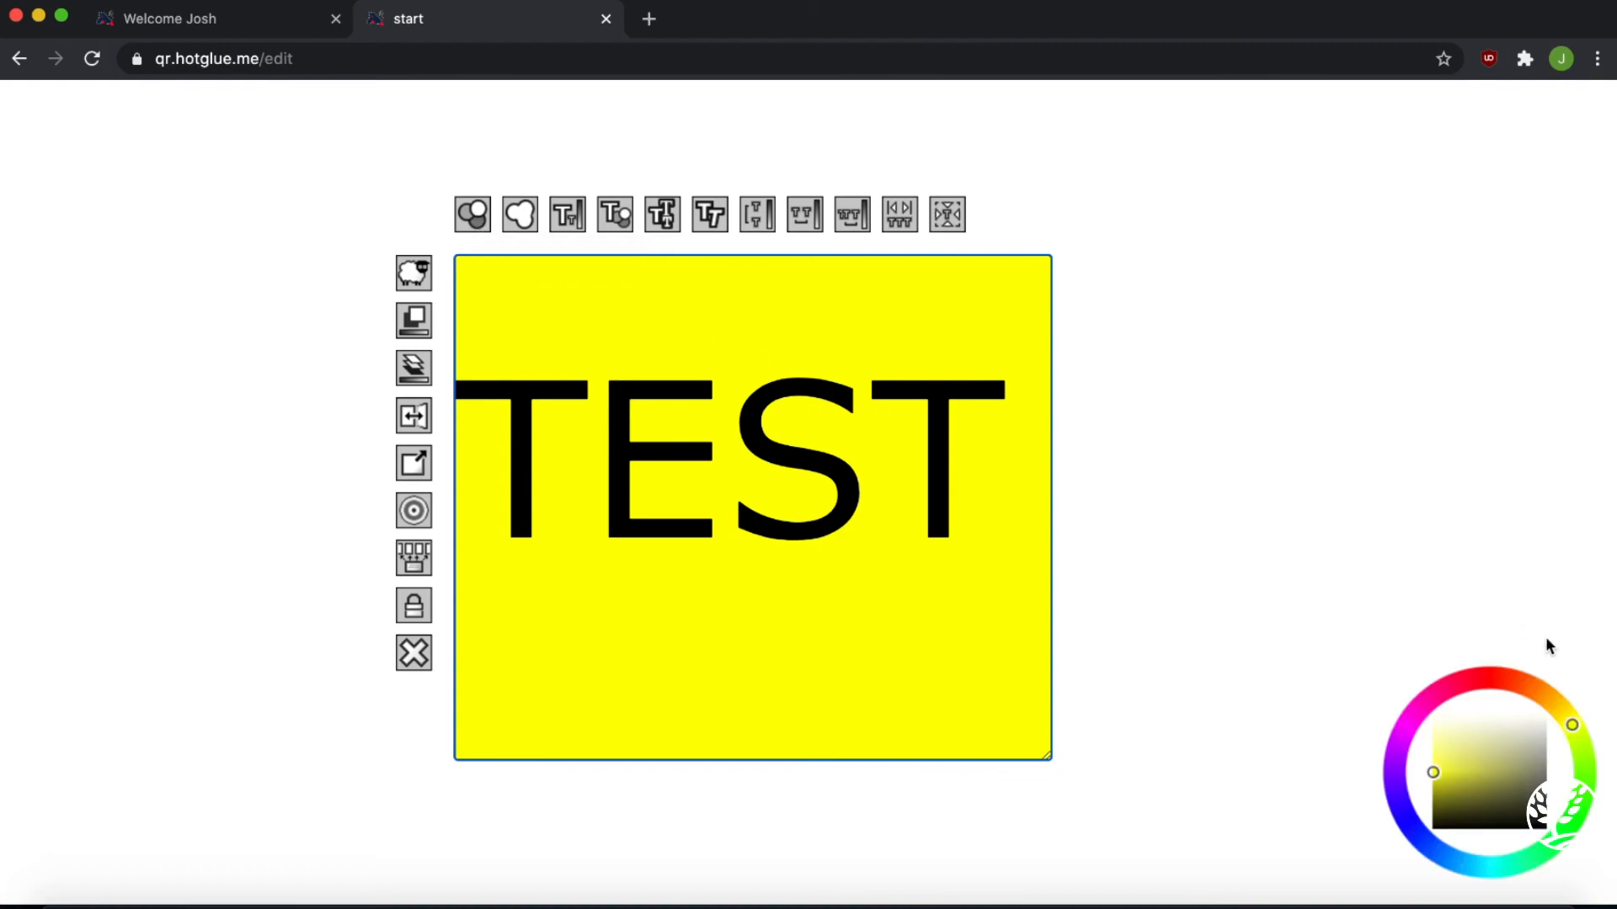
{"action": "left_click_drag", "start_coordinate": [1434, 771], "coordinate": [1562, 705]}
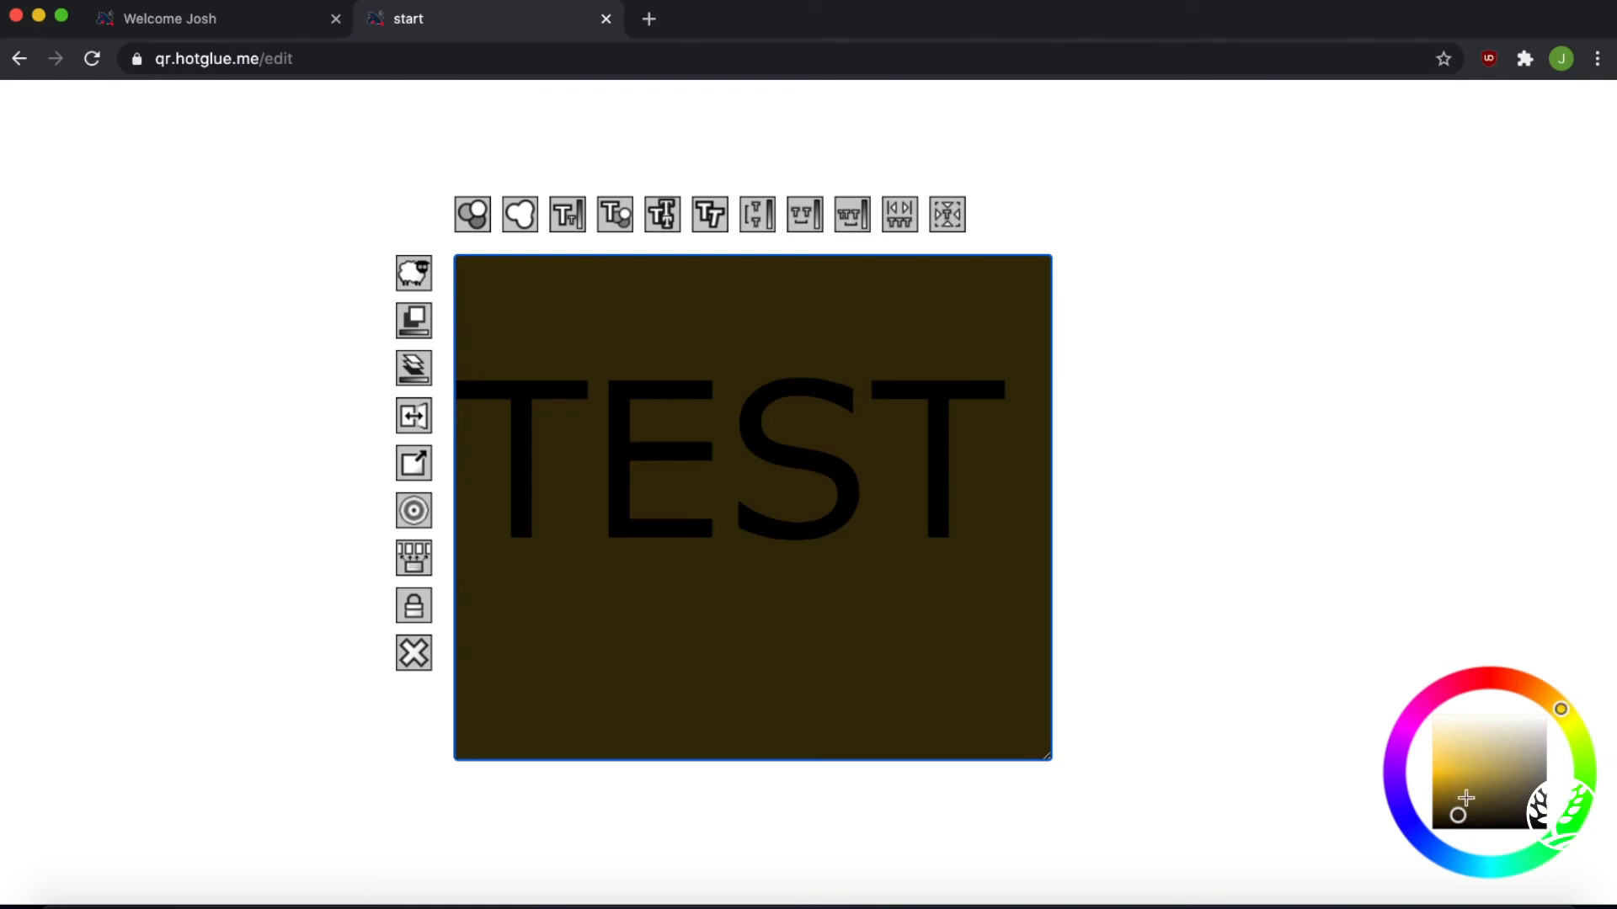
{"action": "left_click_drag", "start_coordinate": [1458, 814], "coordinate": [1507, 754]}
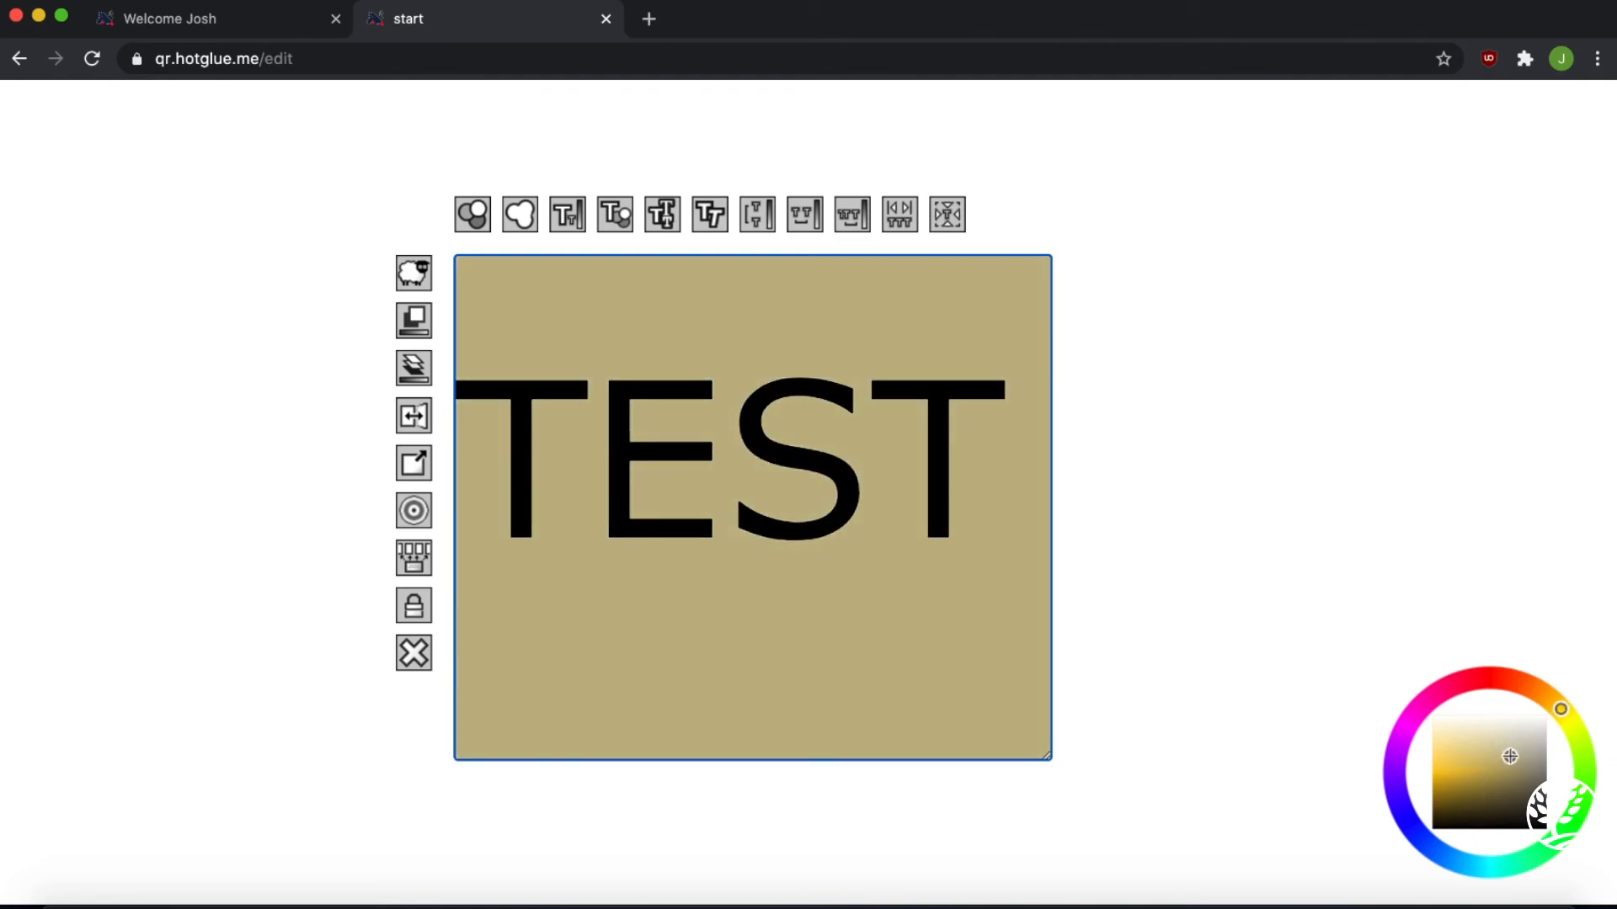
{"action": "left_click", "coordinate": [1189, 371]}
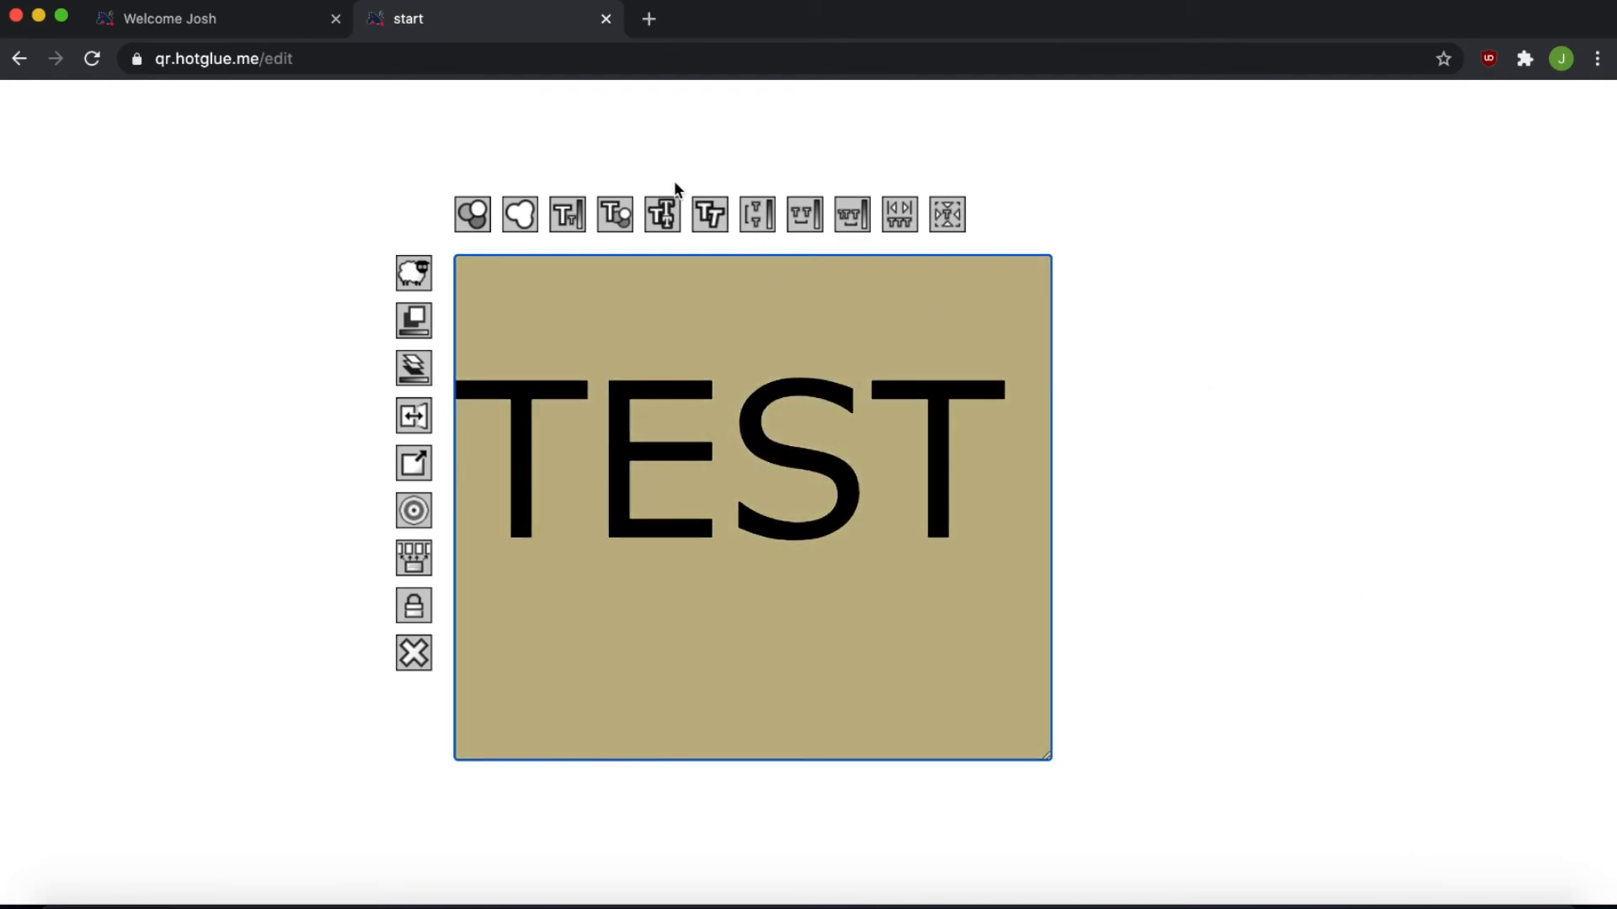
- View the recoloured TEST box on the published page at qr.hotglue.me
{"action": "left_click_drag", "start_coordinate": [261, 60], "coordinate": [497, 24]}
{"action": "key", "text": "BackSpace"}
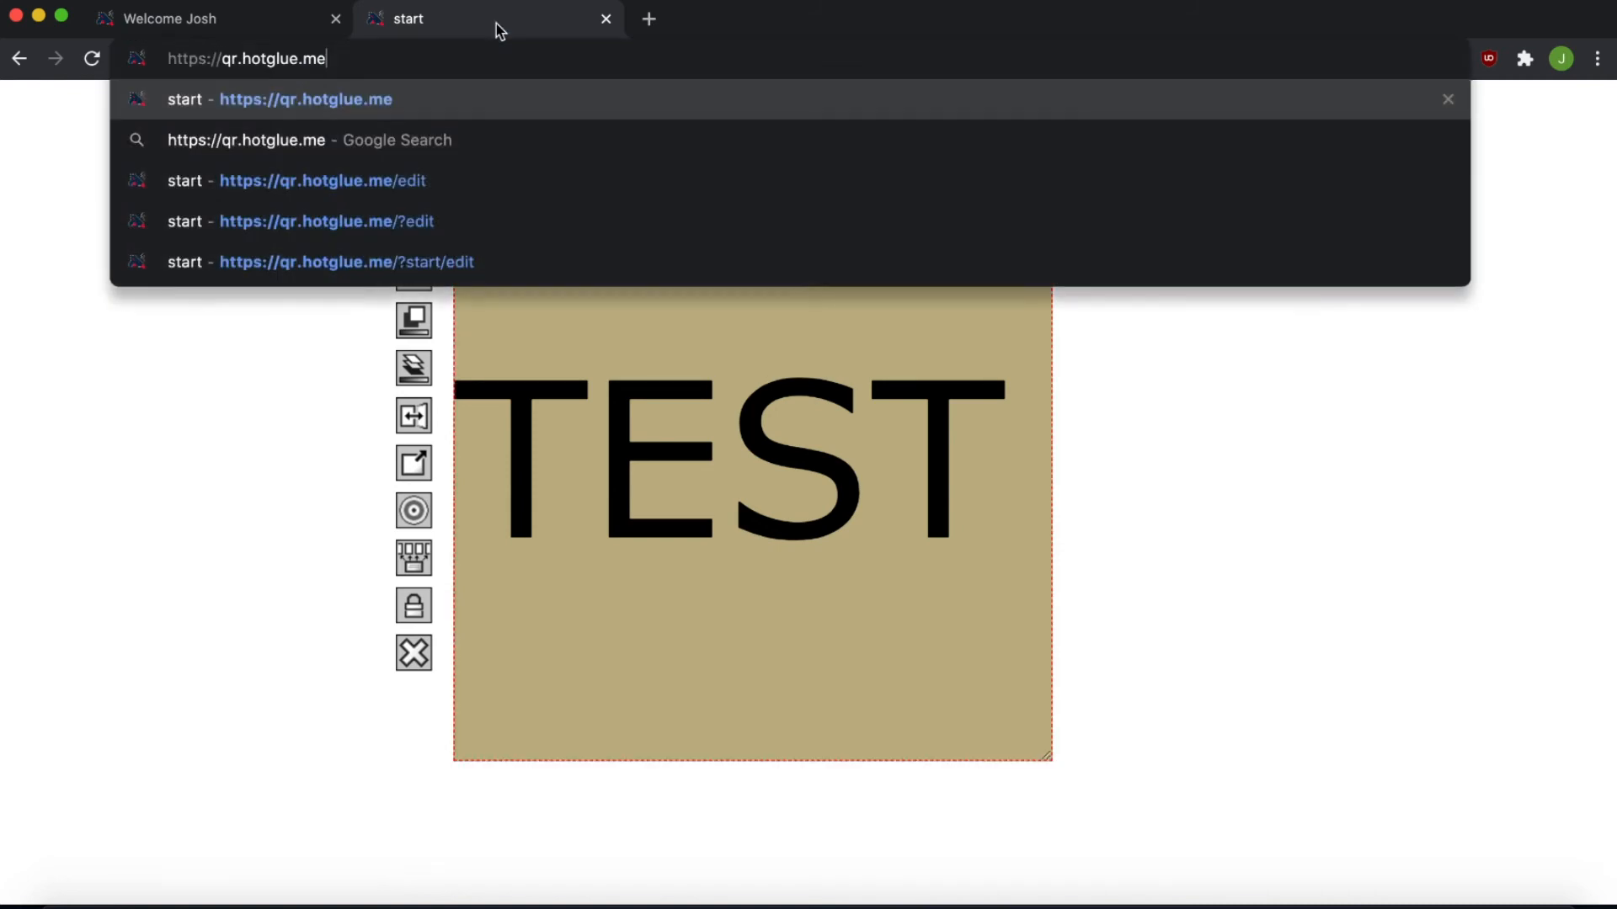
{"action": "key", "text": "Return"}
- Return from the published page to edit mode at qr.hotglue.me/edit
{"action": "left_click", "coordinate": [353, 64]}
{"action": "left_click", "coordinate": [477, 60]}
{"action": "type", "text": "/e"}
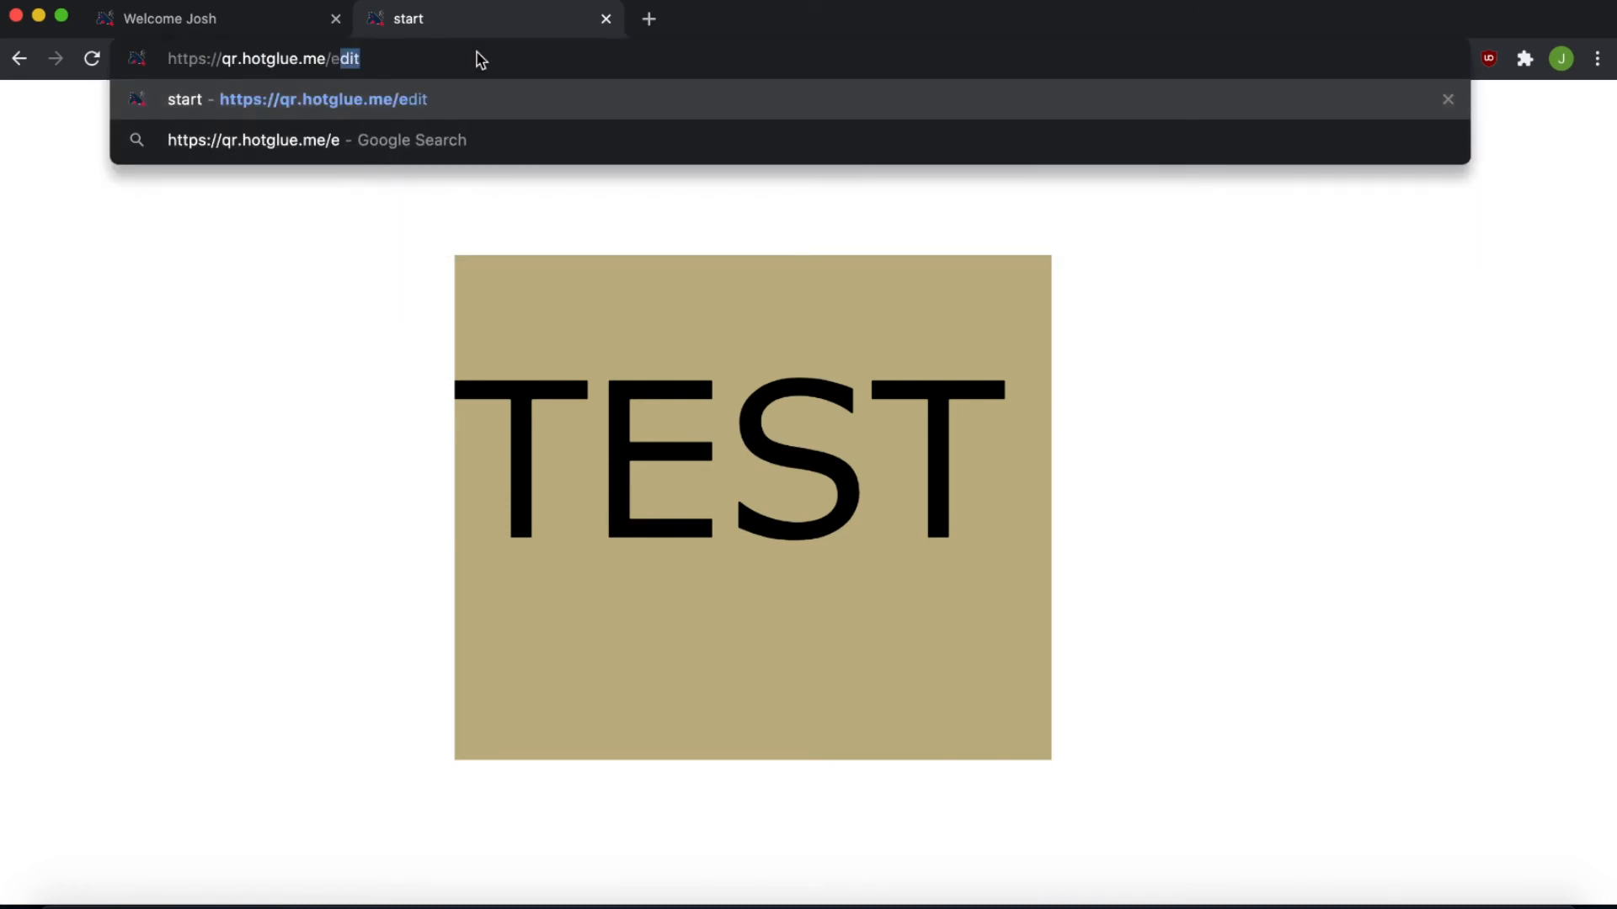
{"action": "key", "text": "Return"}
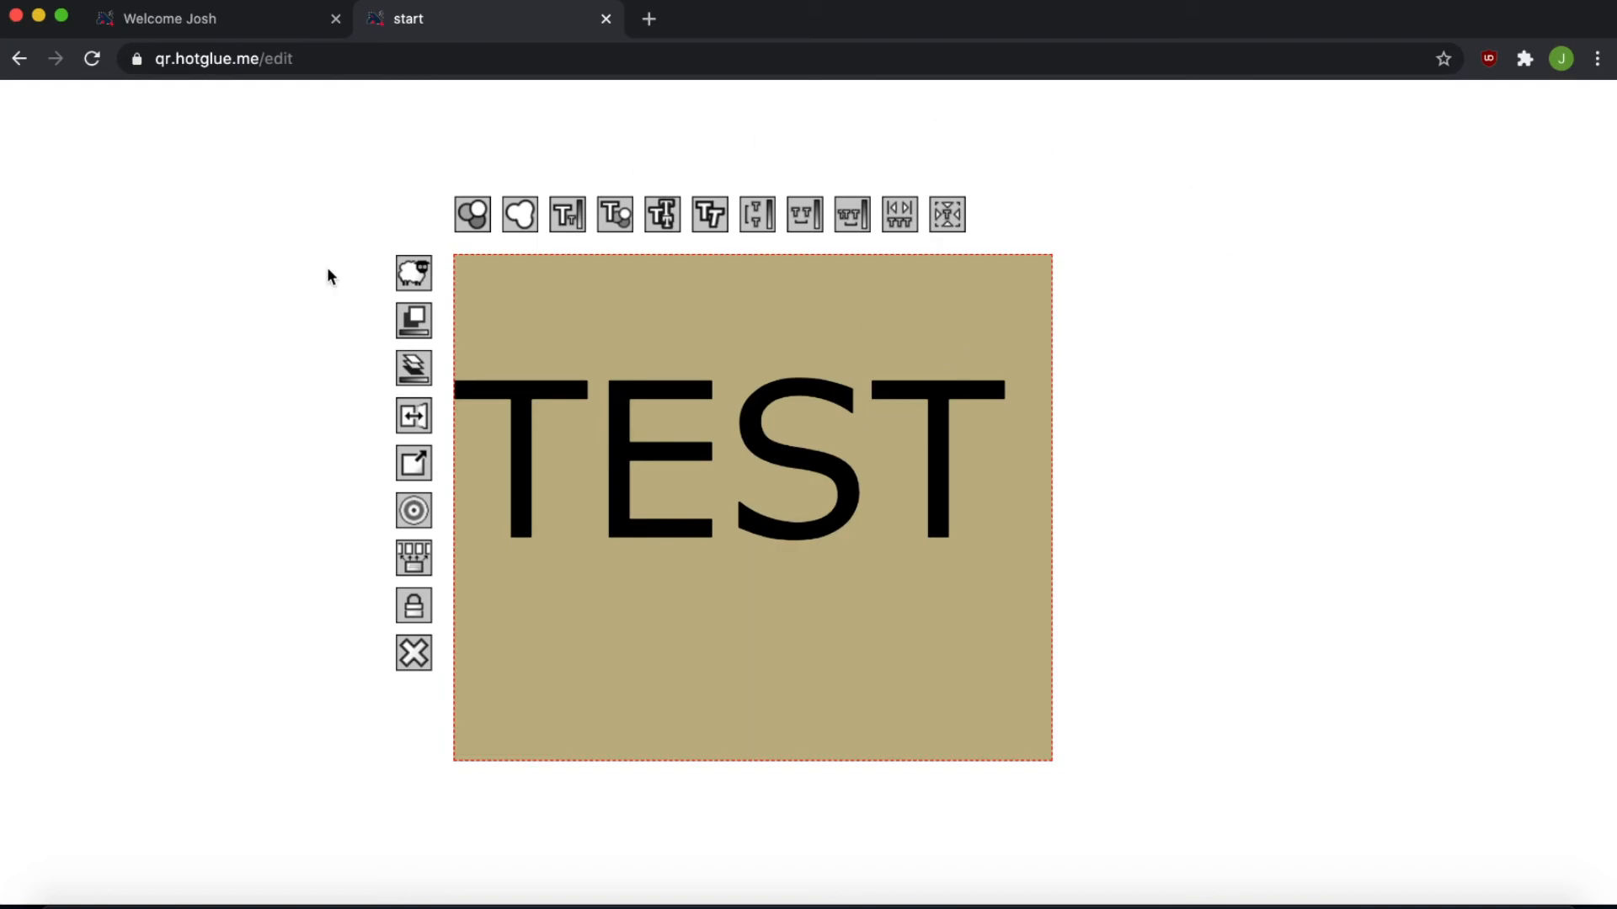
- Add a new text object in the blank area and move it far to the right of the TEST box
{"action": "left_click", "coordinate": [179, 329]}
{"action": "left_click", "coordinate": [236, 203]}
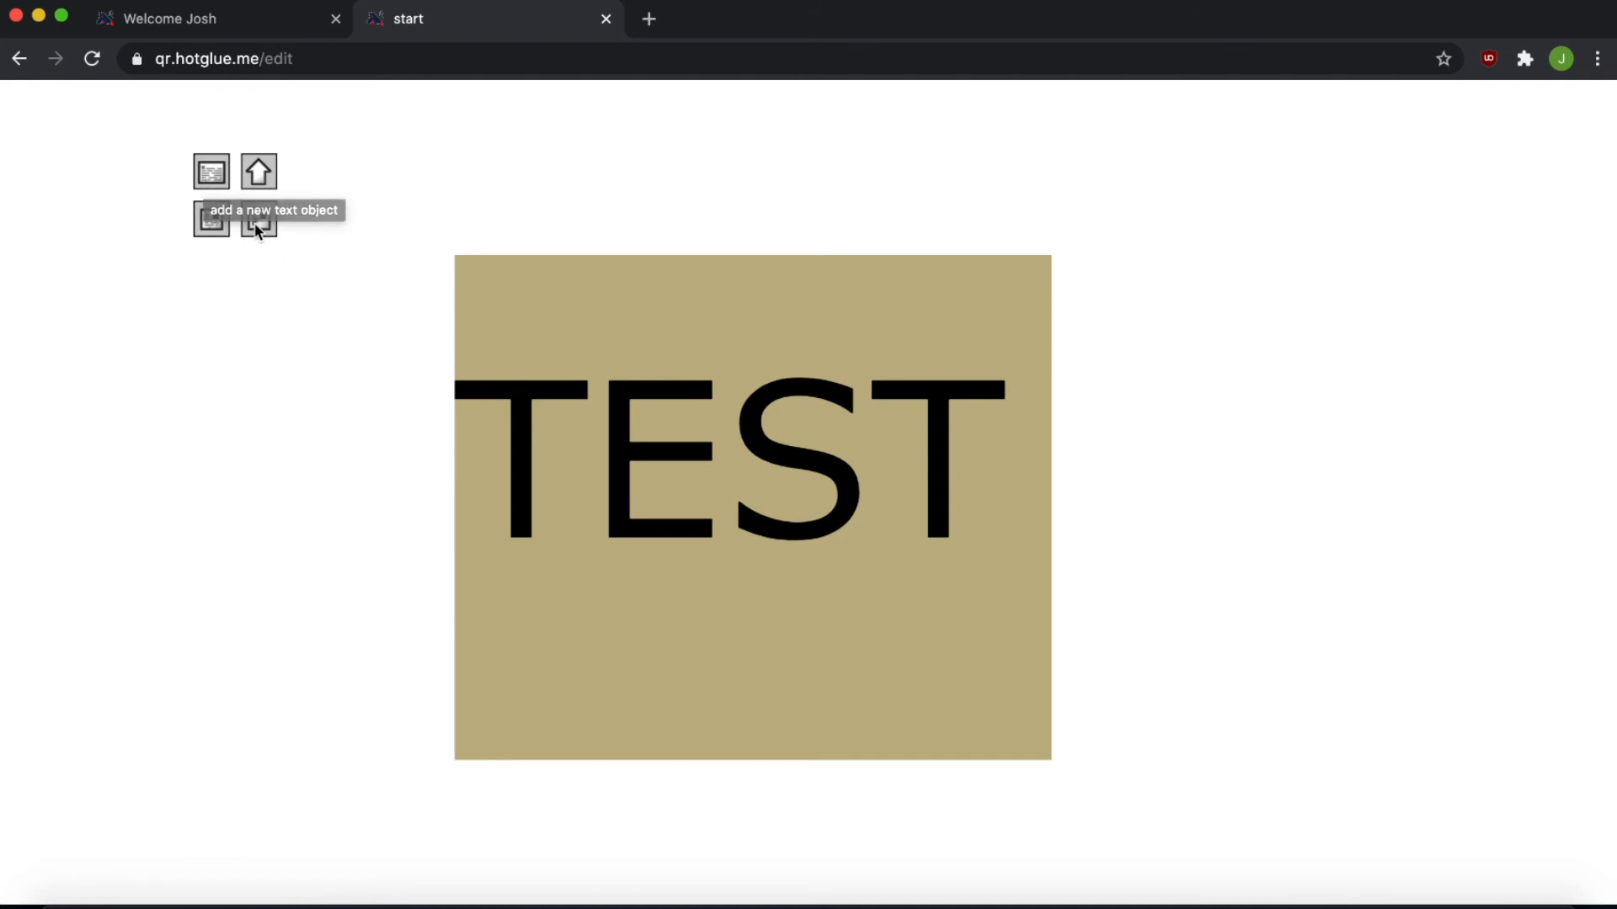
{"action": "left_click", "coordinate": [220, 183]}
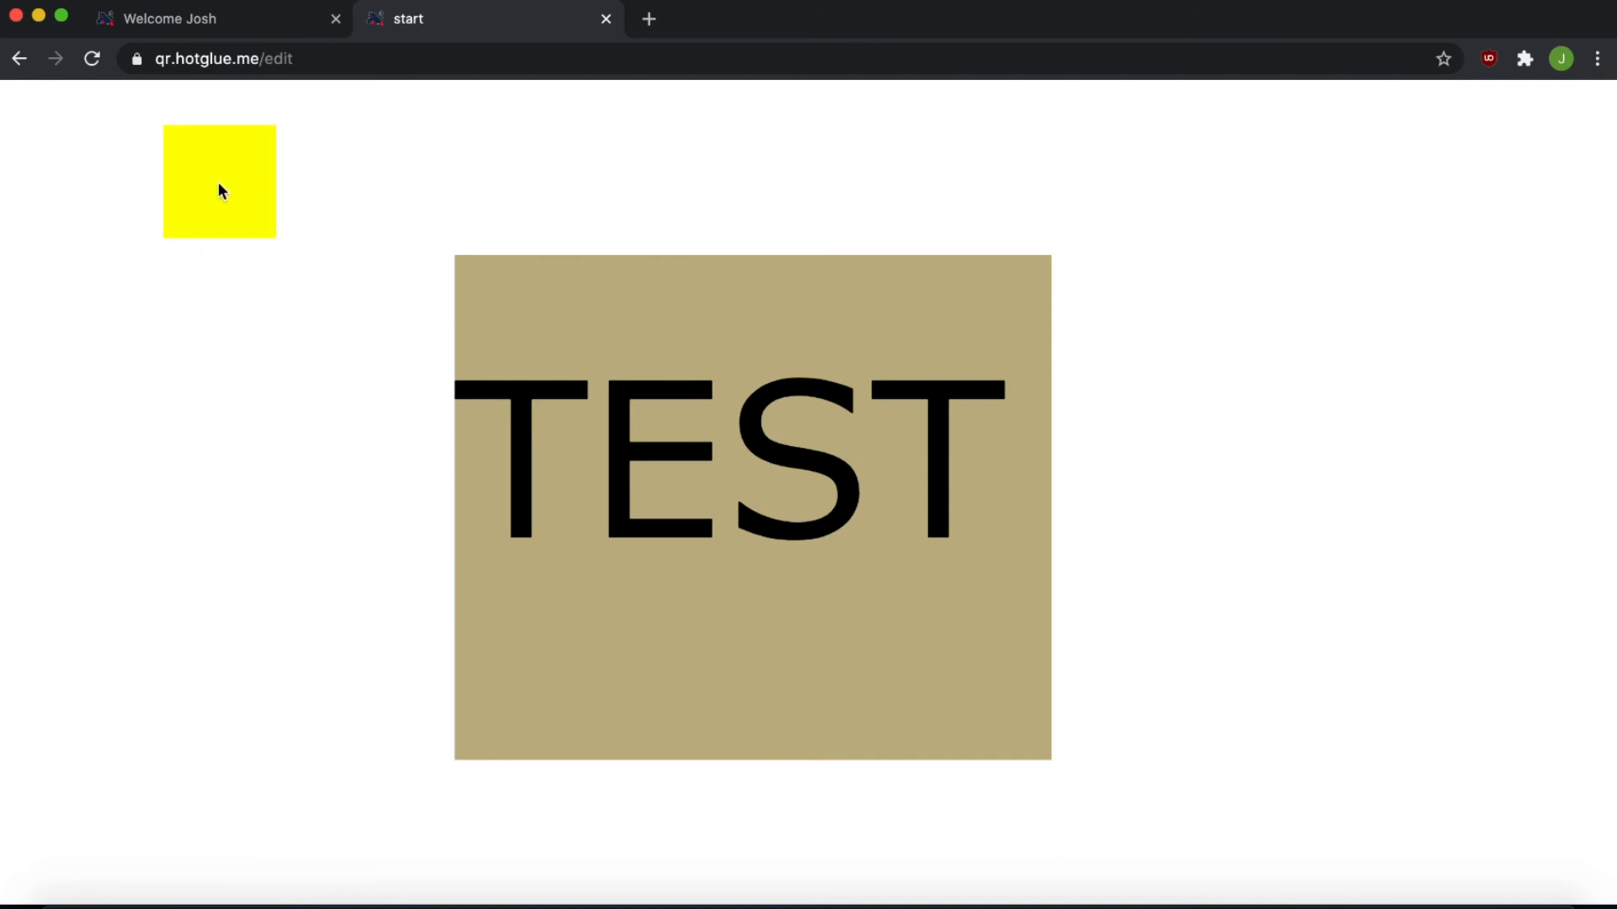
{"action": "left_click_drag", "start_coordinate": [218, 182], "coordinate": [1290, 378]}
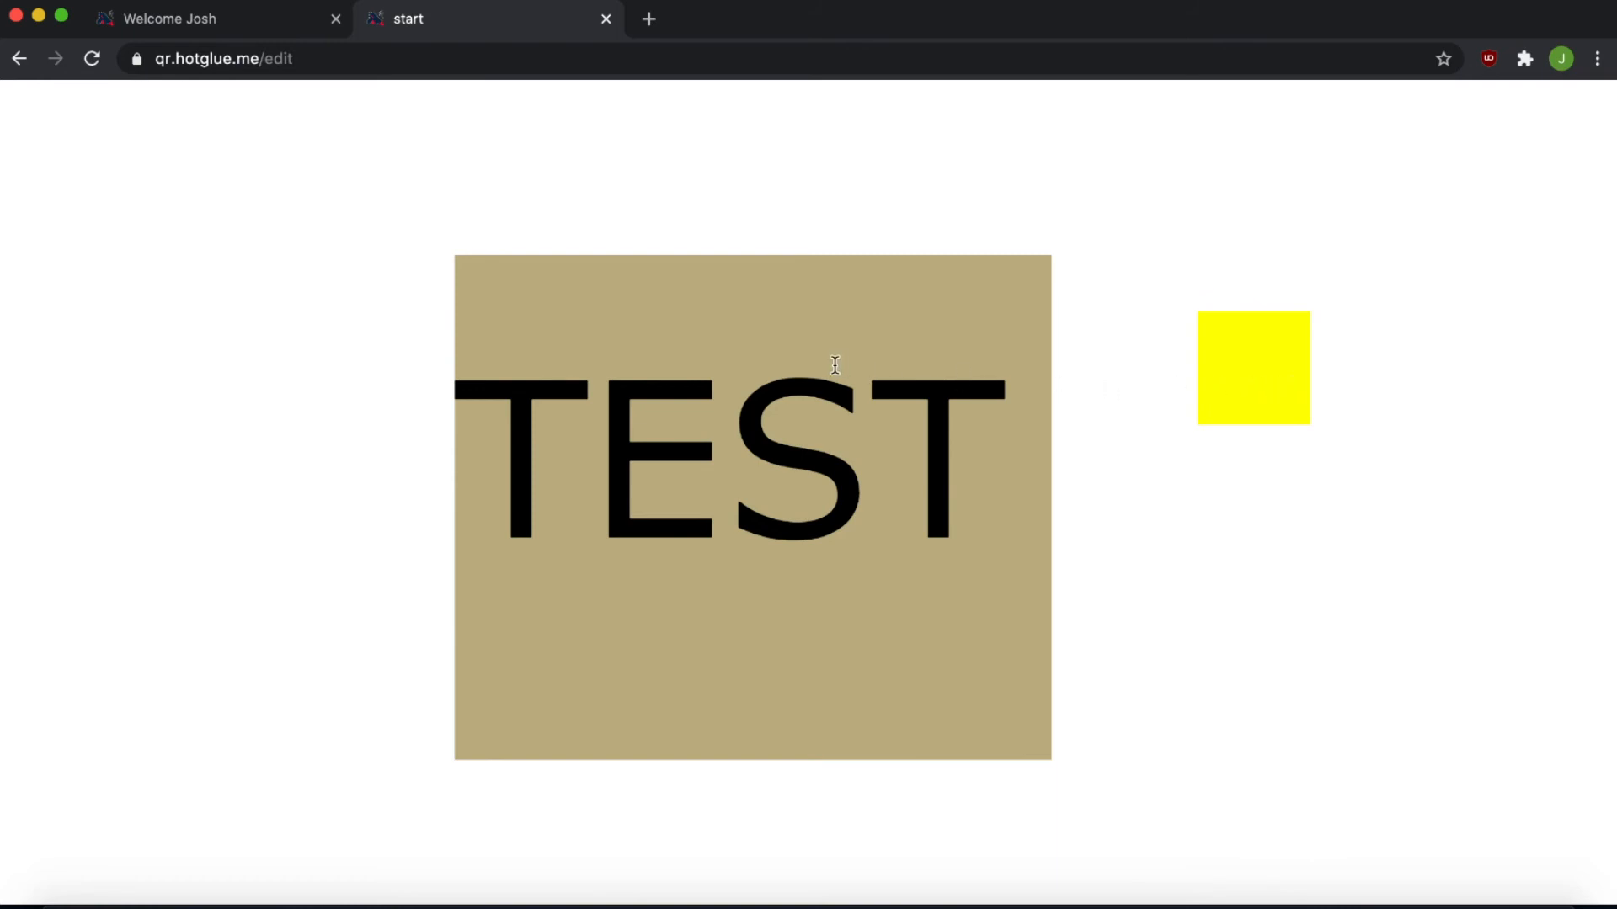
{"action": "left_click_drag", "start_coordinate": [1249, 361], "coordinate": [1583, 432]}
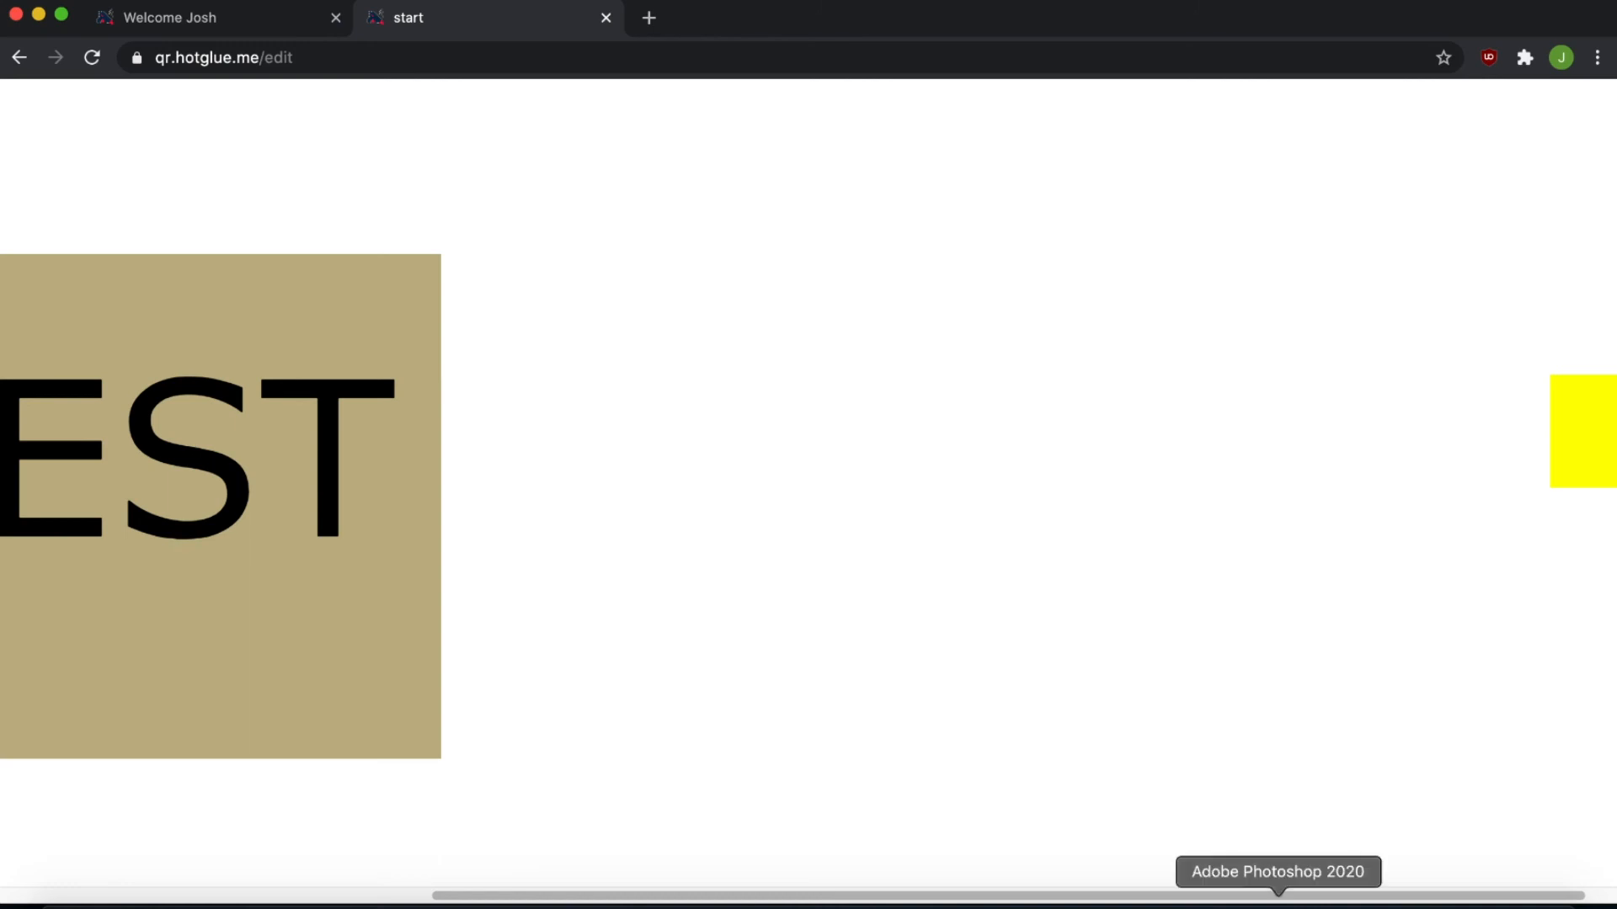
- Copy the link string start.head.15983953462 of the small yellow text object
{"action": "left_click", "coordinate": [1271, 637]}
{"action": "left_click", "coordinate": [1602, 470]}
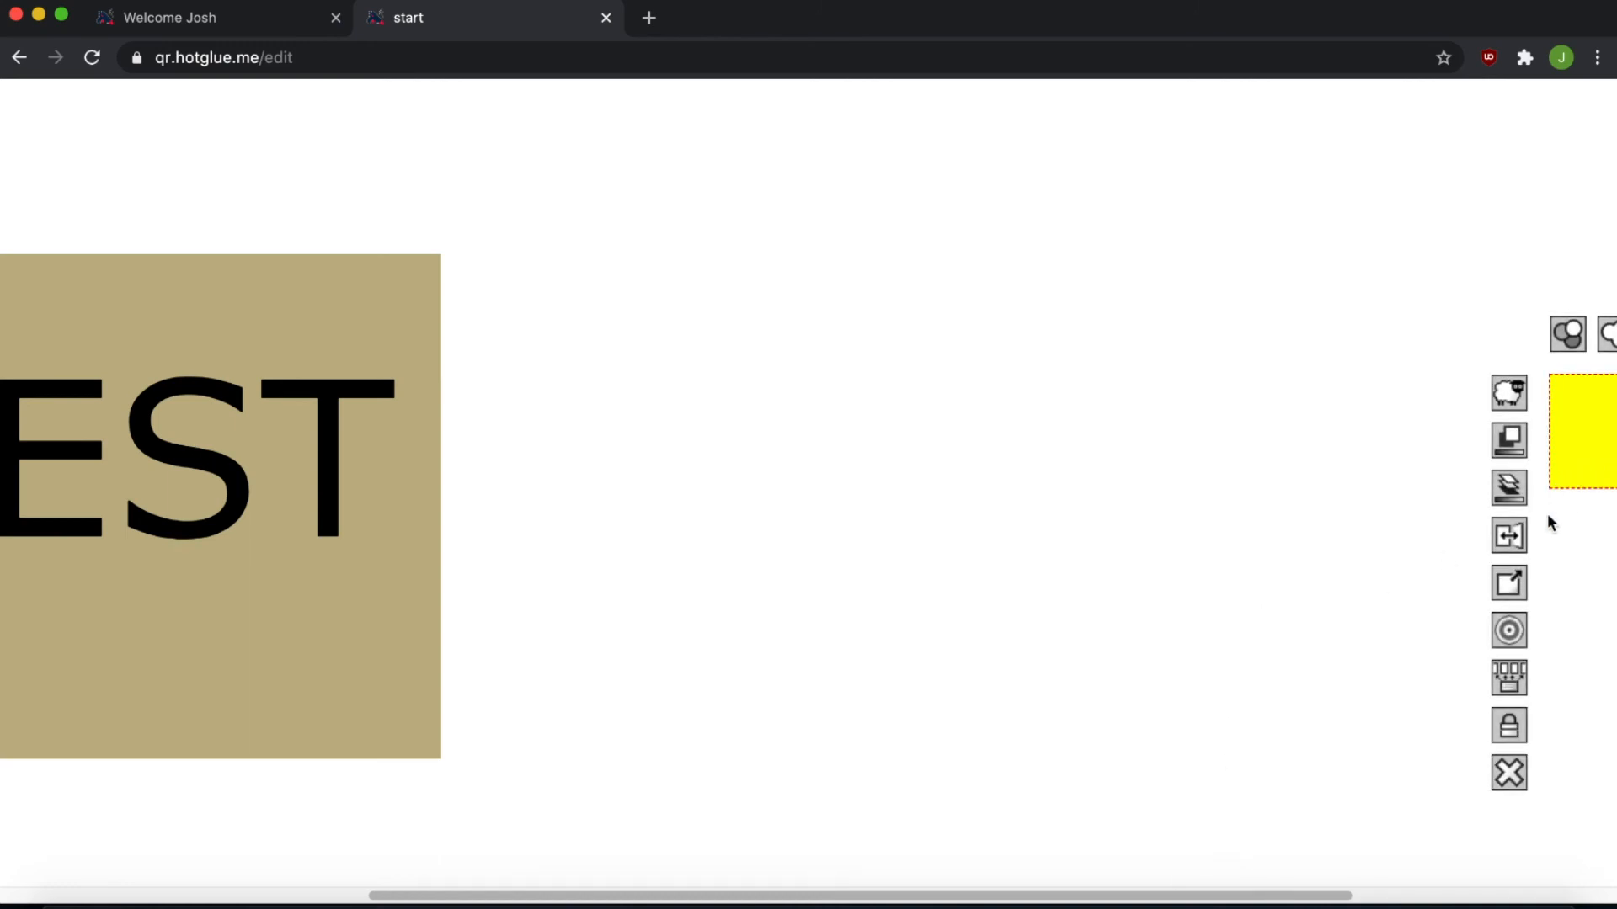
{"action": "left_click", "coordinate": [1510, 633]}
{"action": "right_click", "coordinate": [689, 177]}
{"action": "left_click", "coordinate": [732, 314]}
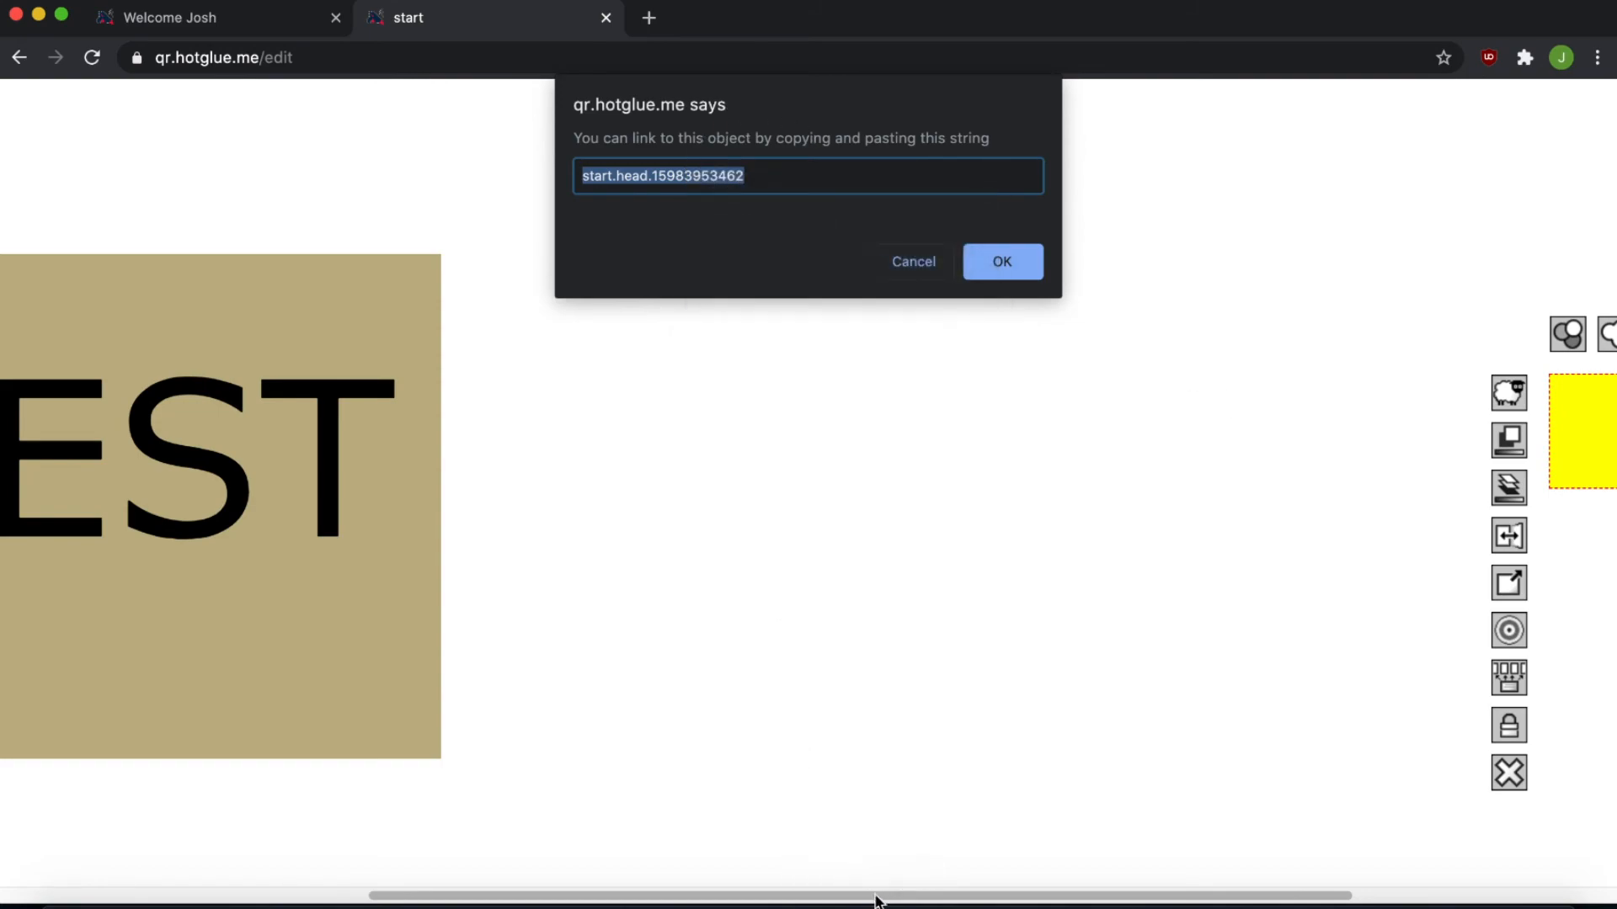
{"action": "key", "text": "Left"}
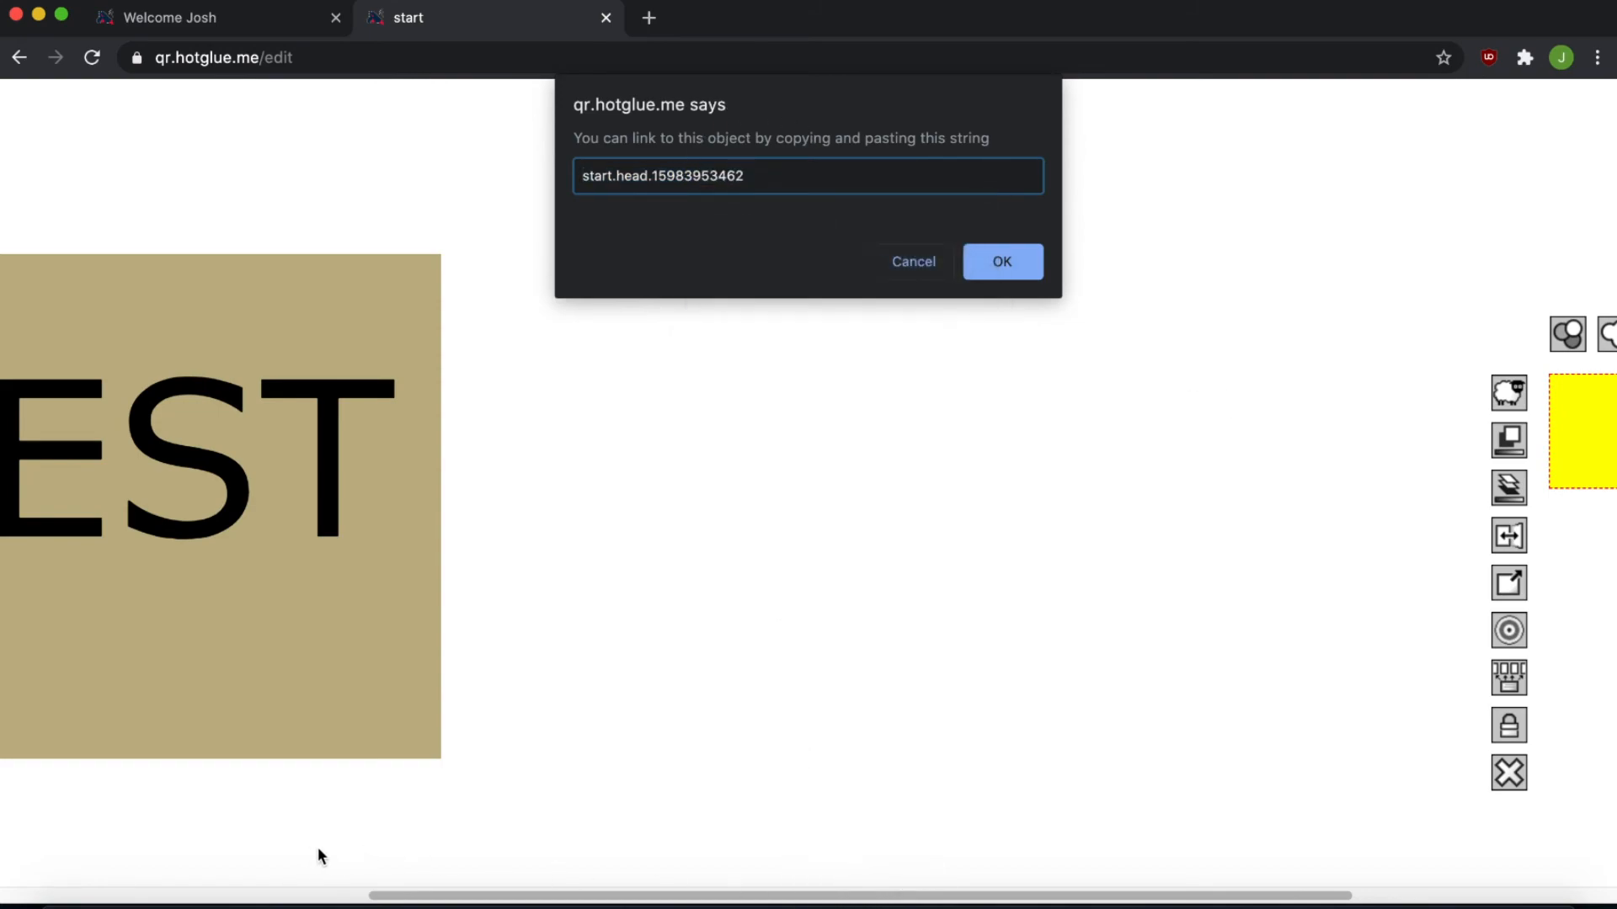
{"action": "left_click", "coordinate": [1021, 259]}
- Link the TEST box to the yellow text object with the anchor #start.head.15983953462
{"action": "left_click_drag", "start_coordinate": [741, 896], "coordinate": [378, 896]}
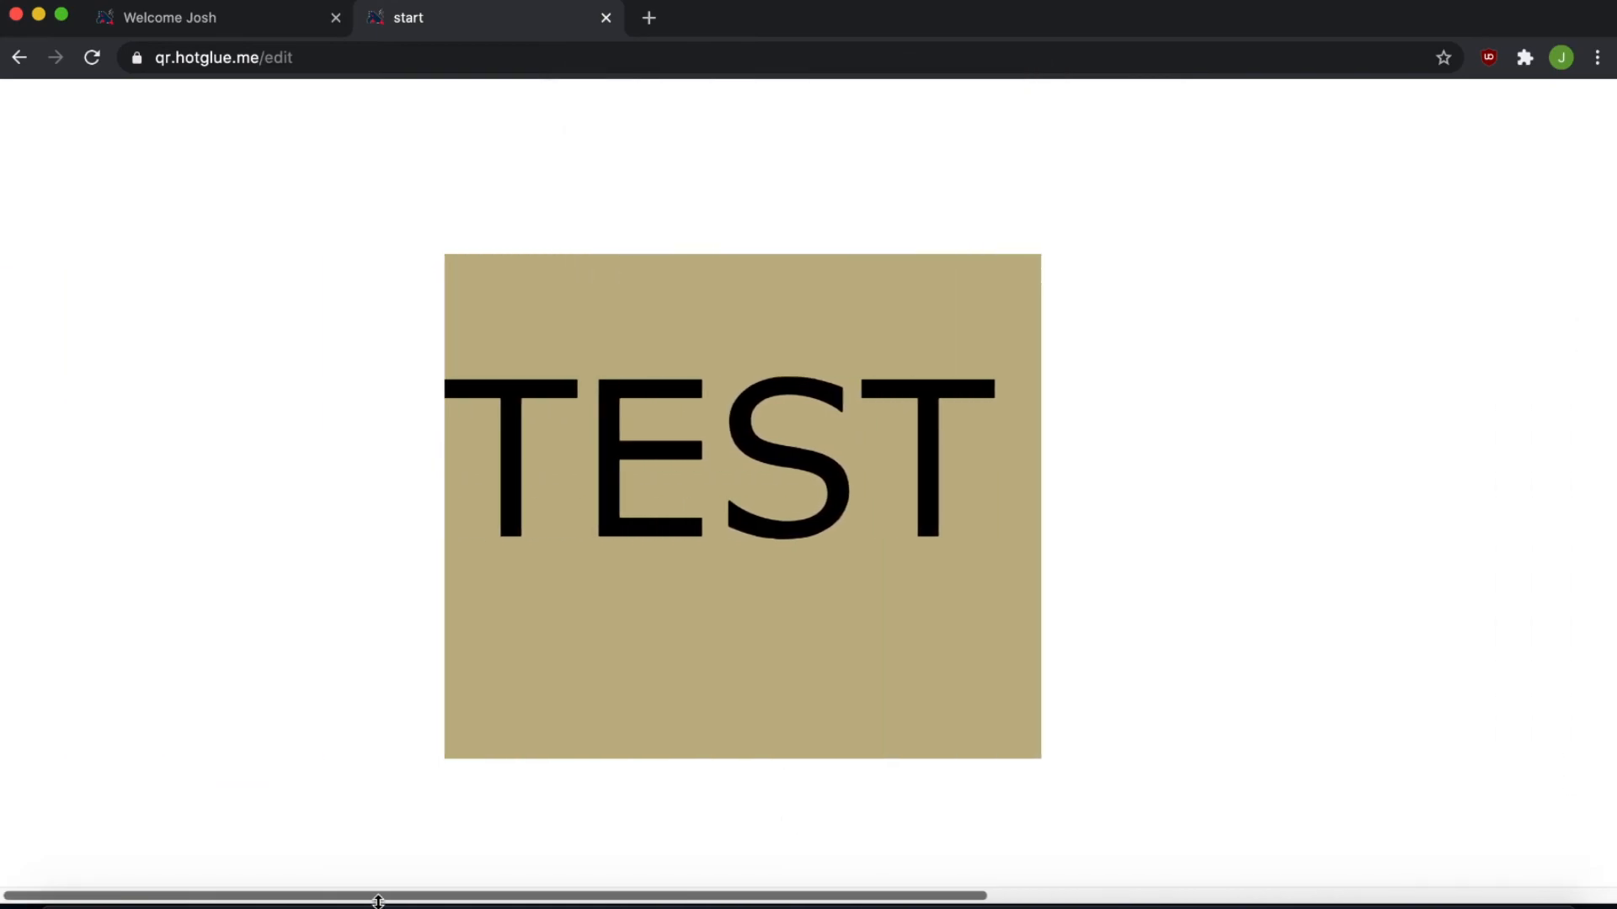
{"action": "left_click", "coordinate": [710, 426]}
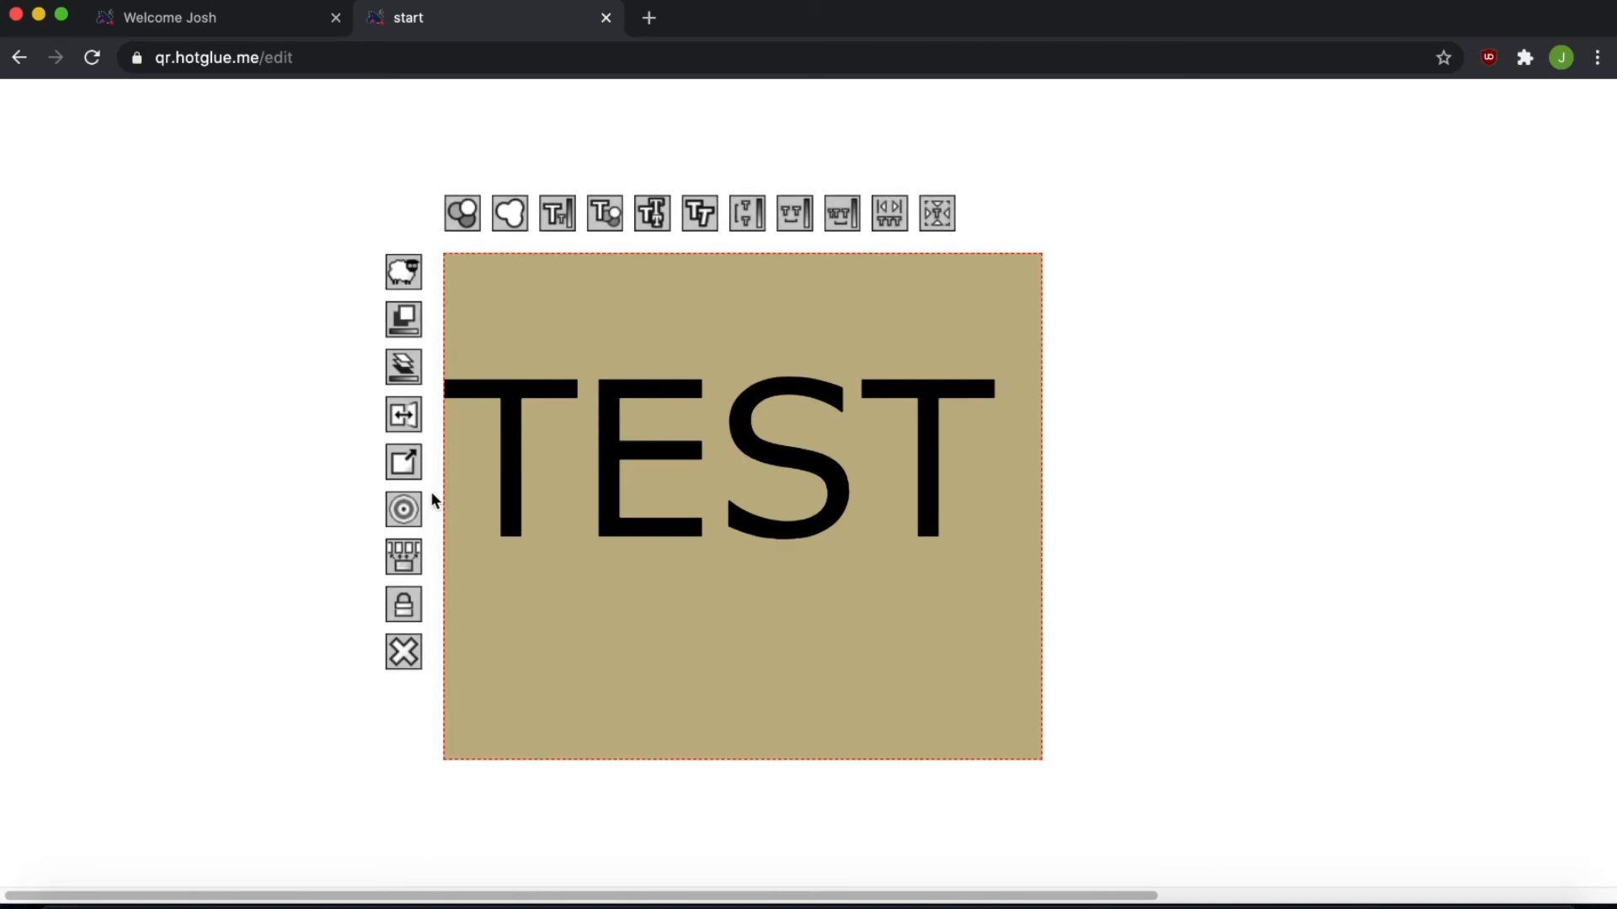
{"action": "left_click", "coordinate": [411, 461]}
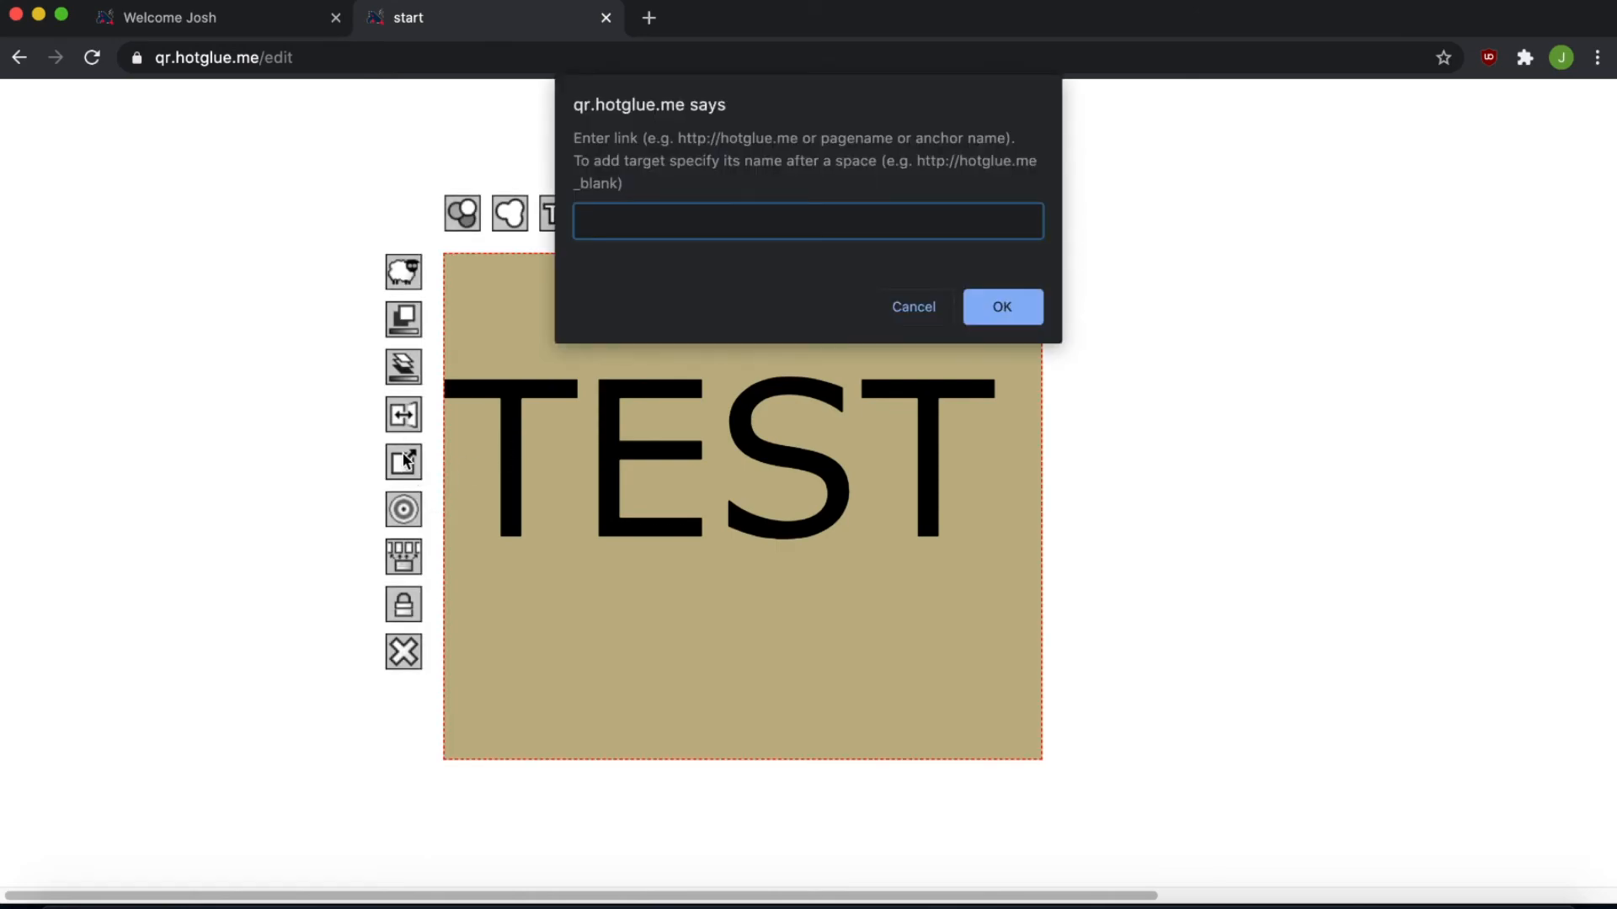
{"action": "key", "text": "super+v"}
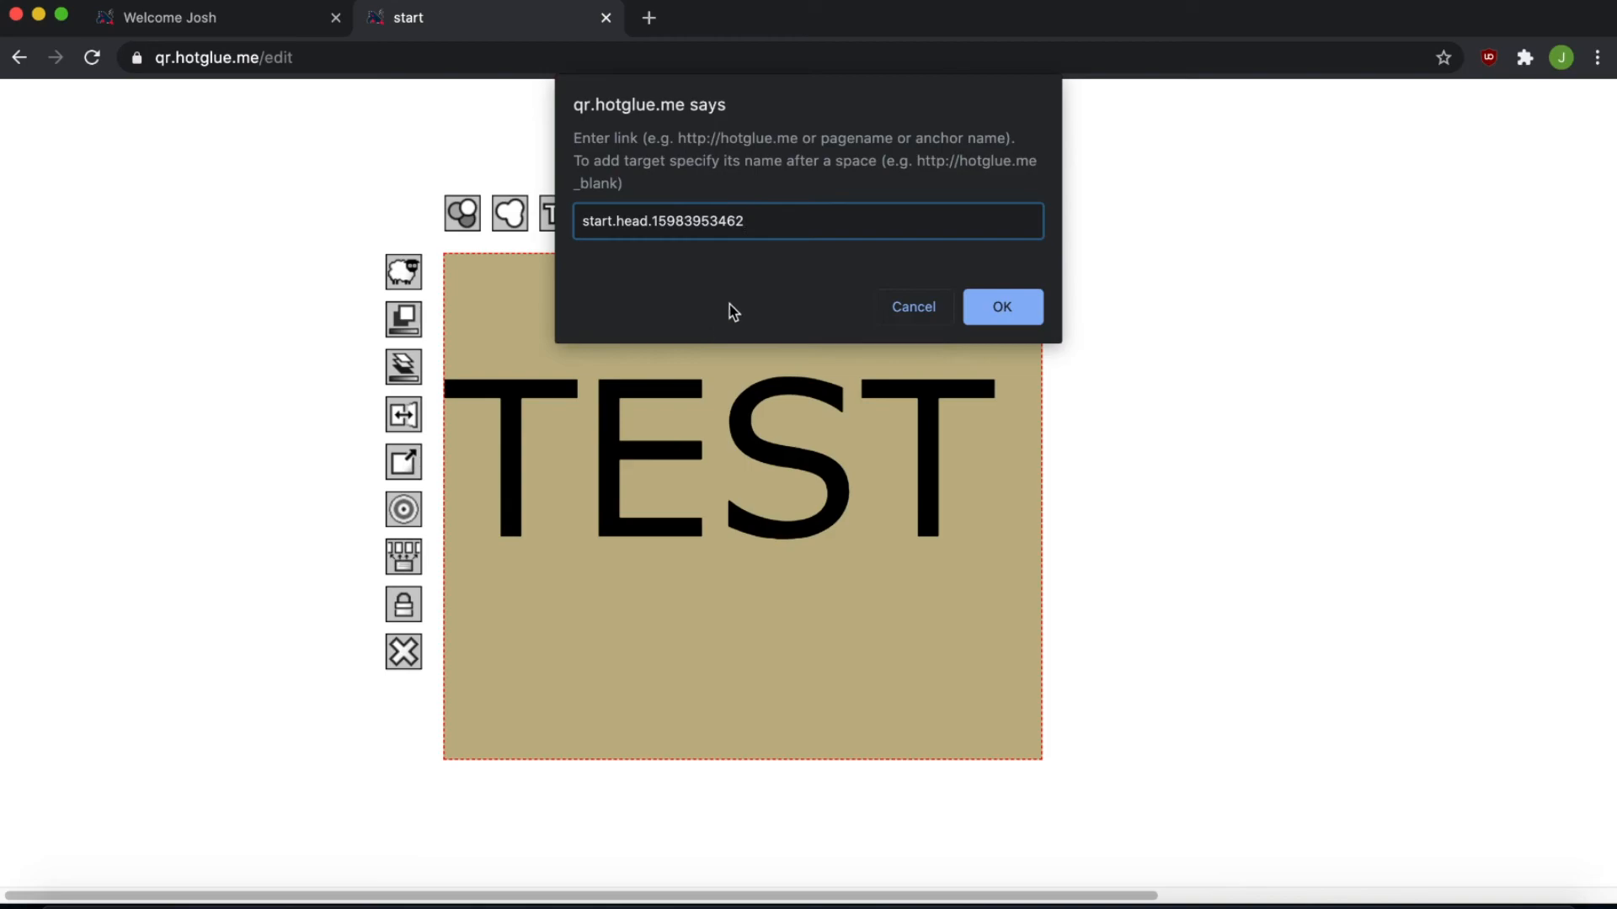
{"action": "key", "text": "Left"}
{"action": "key", "text": "Left"}
{"action": "key", "text": "Left"}
{"action": "key", "text": "Left"}
{"action": "key", "text": "Left"}
{"action": "key", "text": "Left"}
{"action": "key", "text": "Left"}
{"action": "key", "text": "Left"}
{"action": "key", "text": "Left"}
{"action": "key", "text": "Left"}
{"action": "key", "text": "Left"}
{"action": "key", "text": "Left"}
{"action": "key", "text": "Left"}
{"action": "key", "text": "Left"}
{"action": "key", "text": "Left"}
{"action": "key", "text": "Left"}
{"action": "key", "text": "Left"}
{"action": "key", "text": "Left"}
{"action": "type", "text": "#"}
{"action": "left_click", "coordinate": [992, 308]}
- Open the published page at qr.hotglue.me and test the TEST box's link to the yellow object
{"action": "left_click_drag", "start_coordinate": [268, 56], "coordinate": [438, 60]}
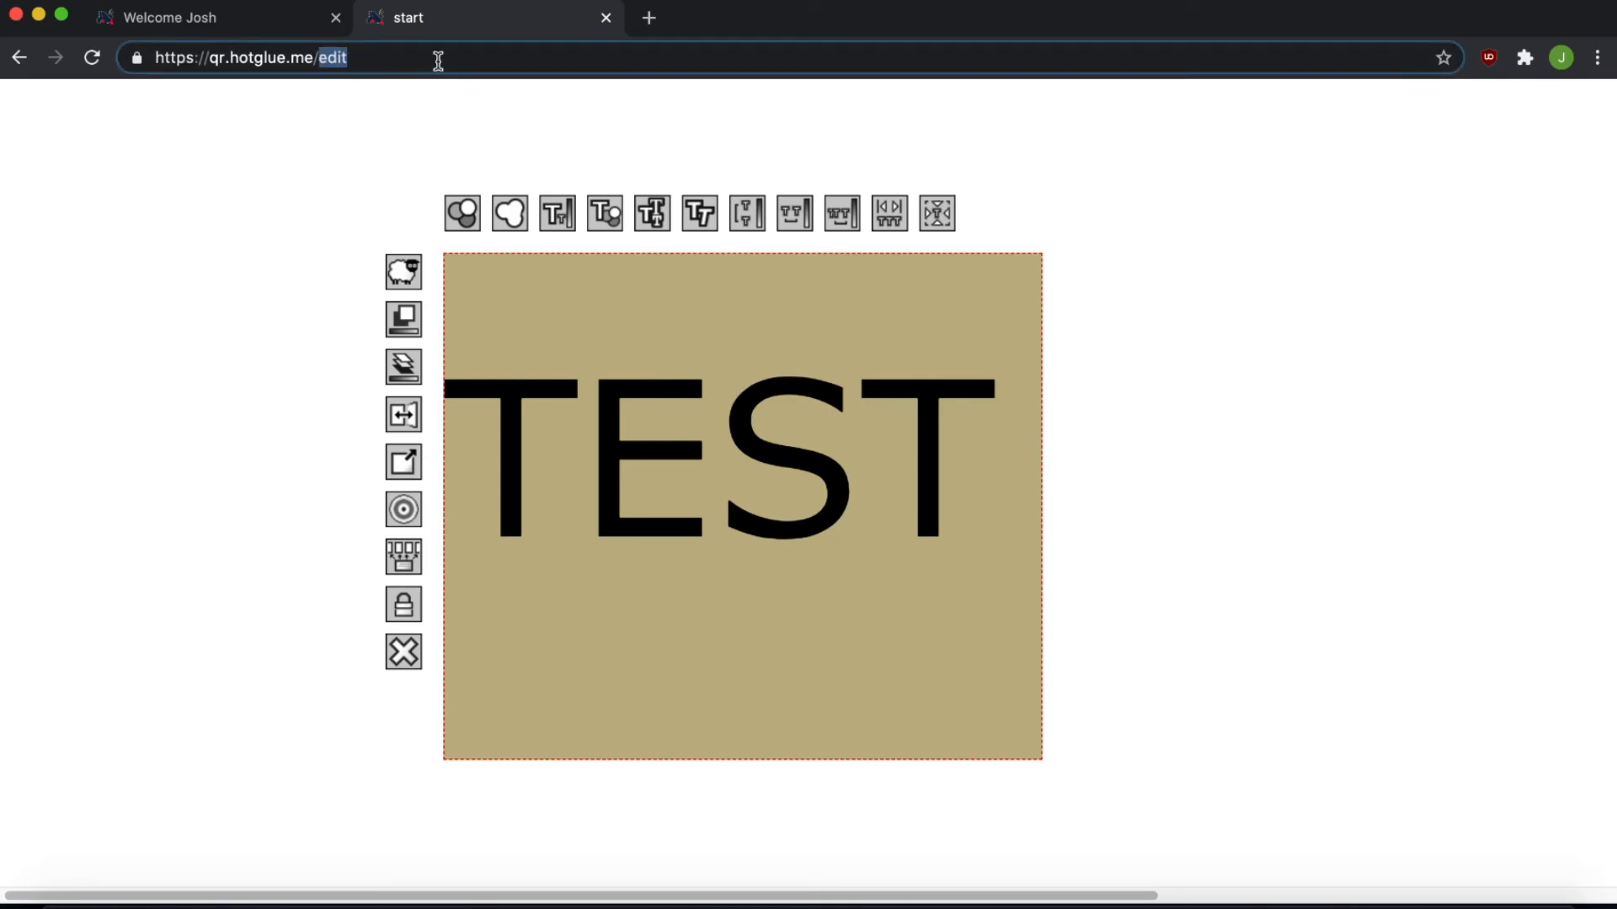
{"action": "key", "text": "BackSpace"}
{"action": "key", "text": "Return"}
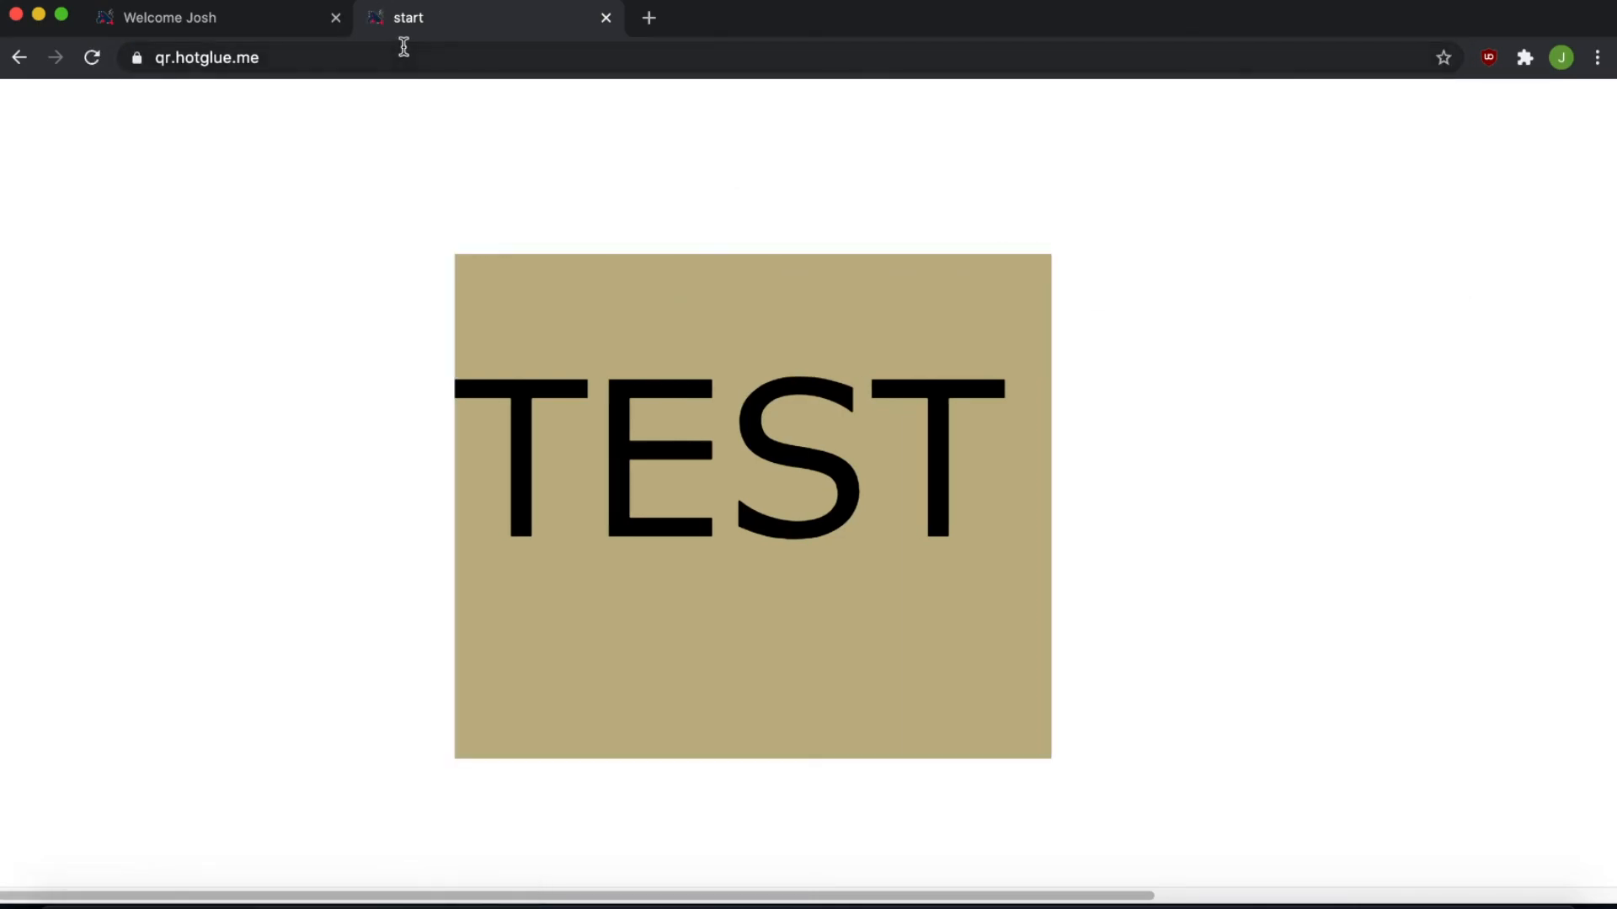
{"action": "left_click", "coordinate": [634, 516]}
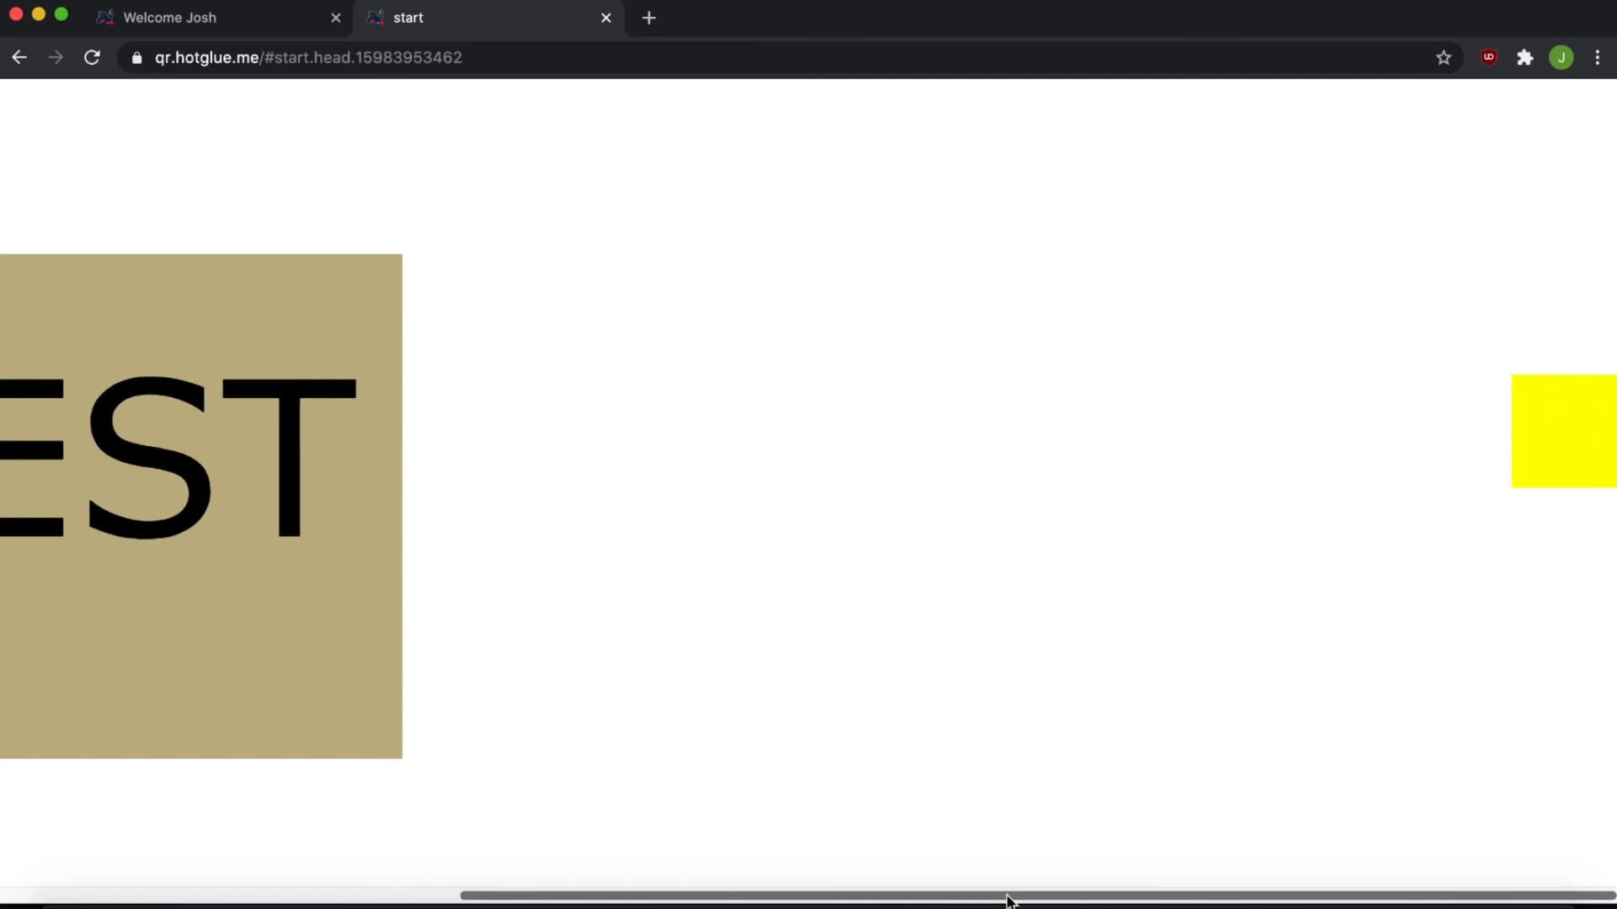
{"action": "left_click_drag", "start_coordinate": [1011, 896], "coordinate": [229, 837]}
{"action": "left_click", "coordinate": [682, 484]}
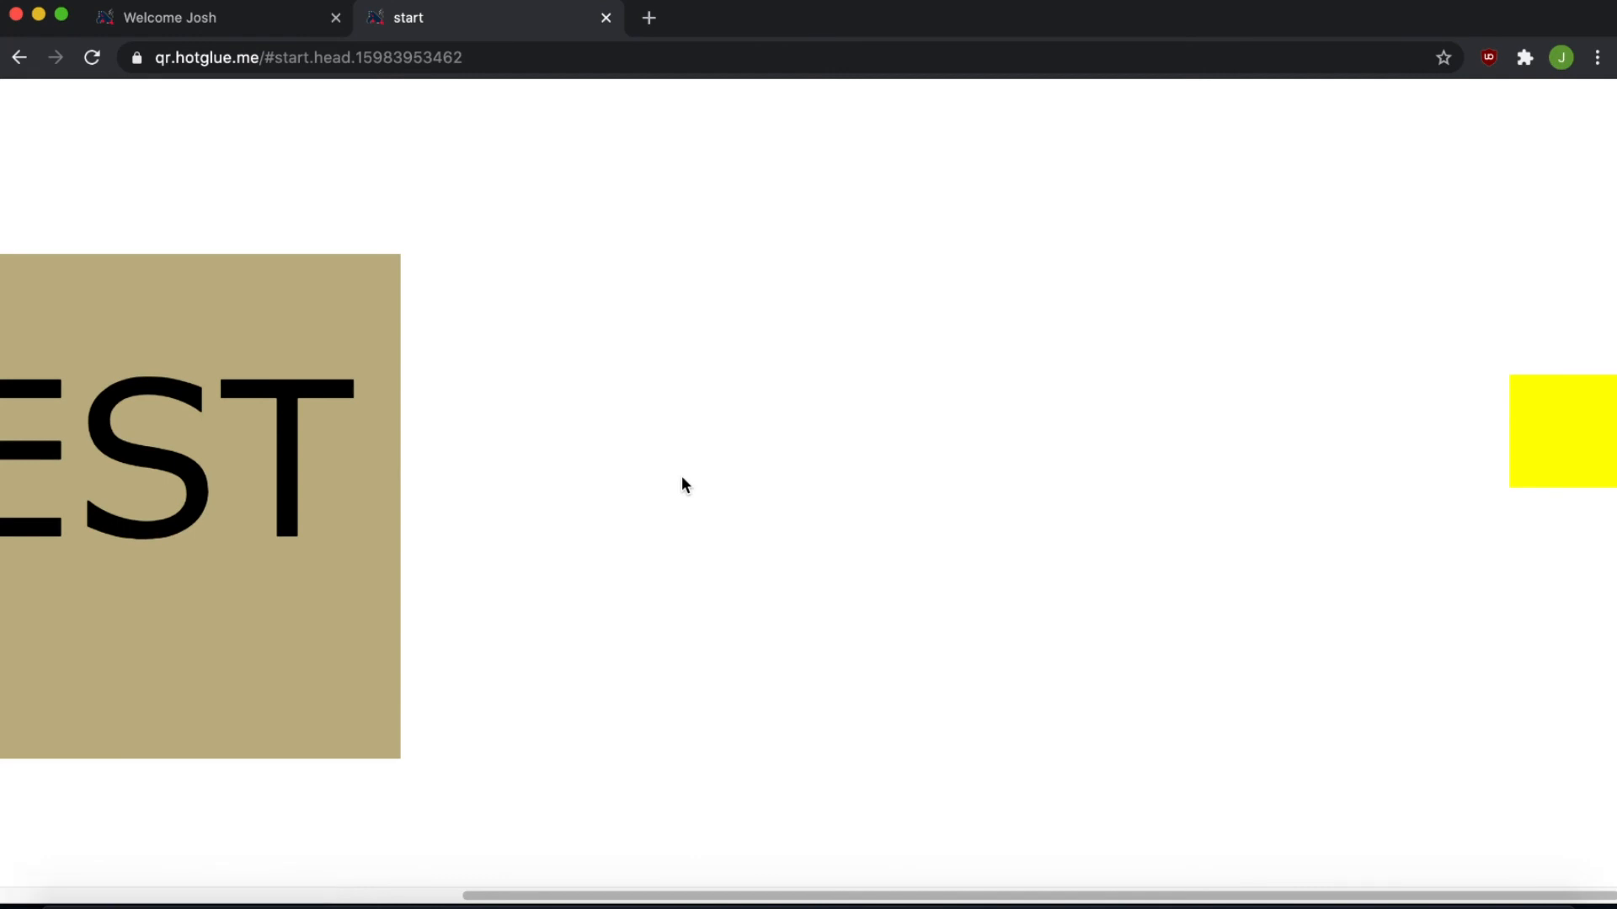
{"action": "left_click_drag", "start_coordinate": [758, 896], "coordinate": [436, 899]}
- Replace the anchor in the page address with /edit to reopen the page in edit mode
{"action": "left_click", "coordinate": [477, 61]}
{"action": "key", "text": "Right"}
{"action": "left_click_drag", "start_coordinate": [513, 61], "coordinate": [314, 59]}
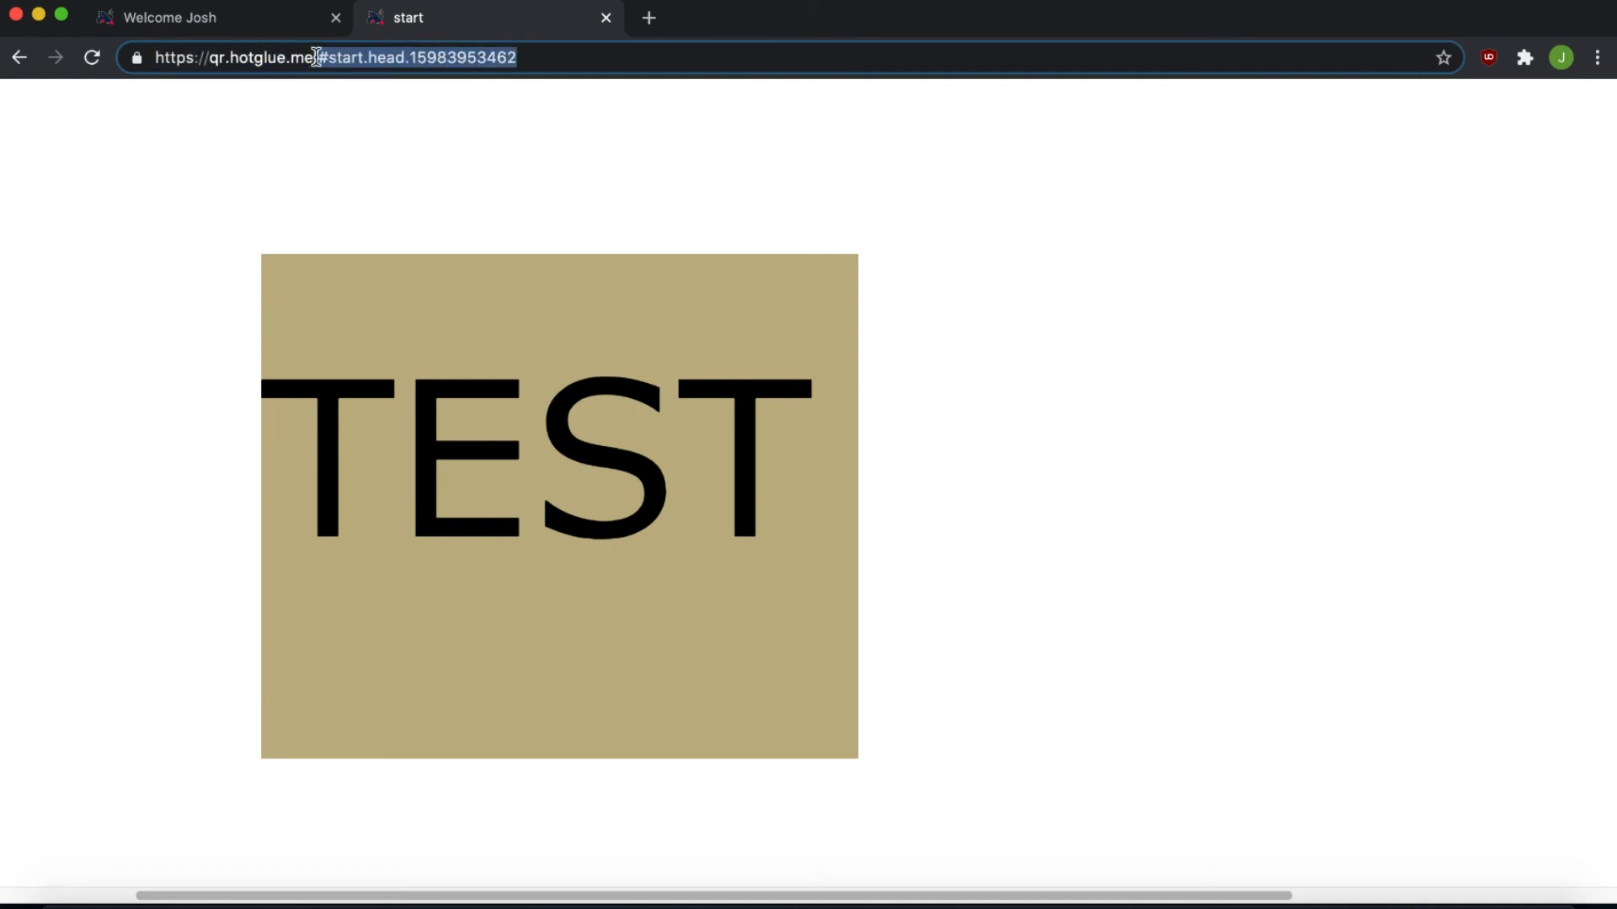
{"action": "key", "text": "BackSpace"}
{"action": "type", "text": "/edit"}
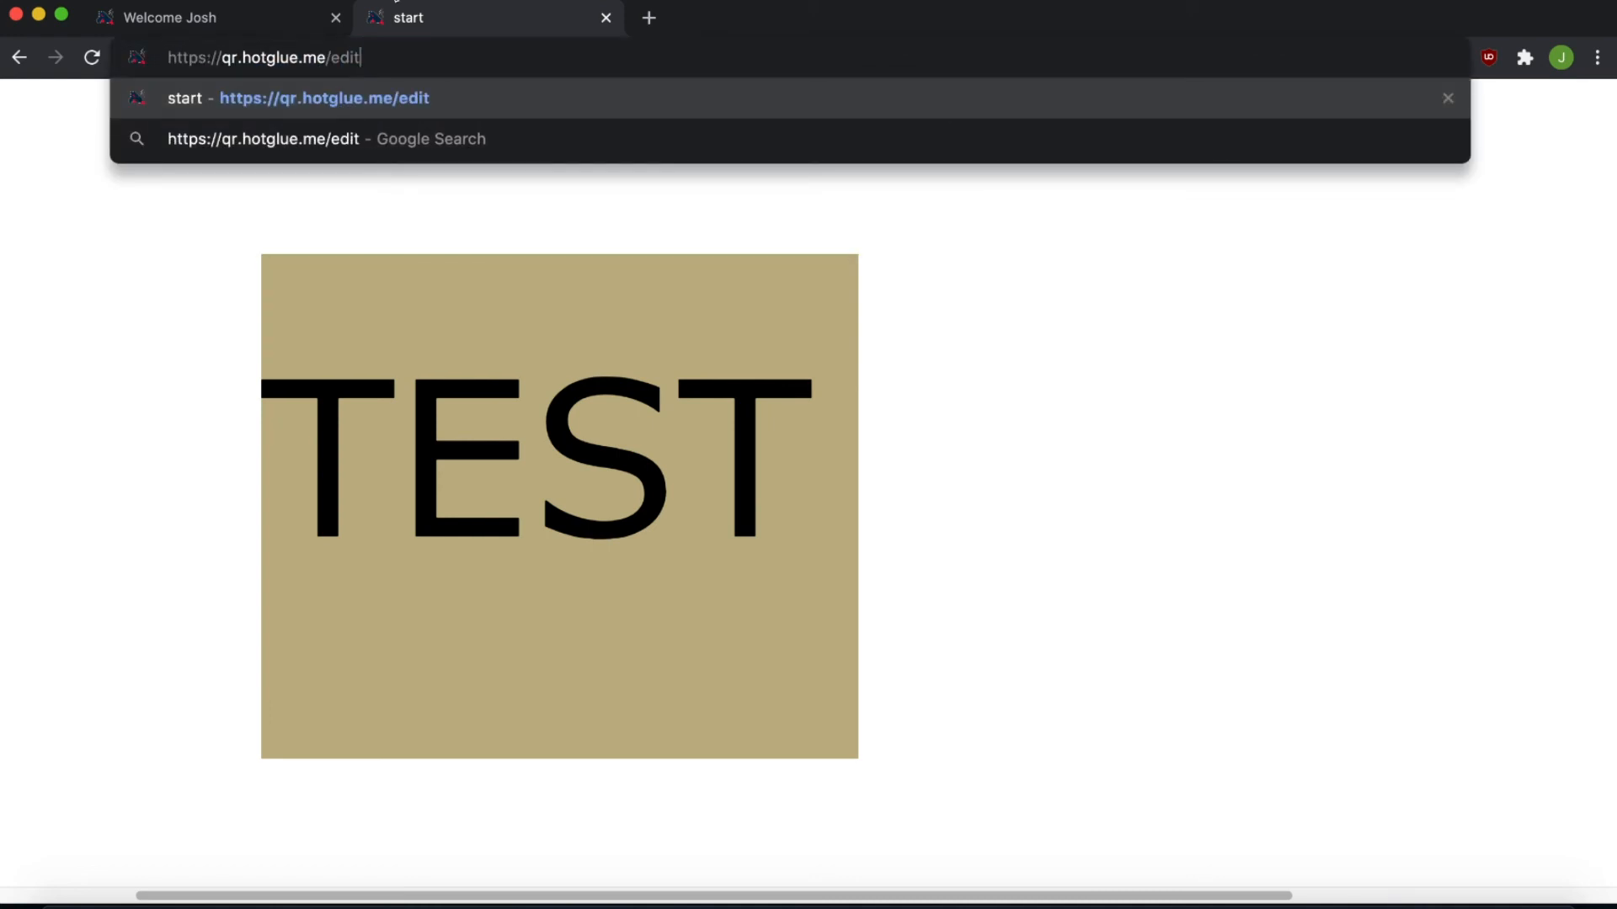
{"action": "key", "text": "Return"}
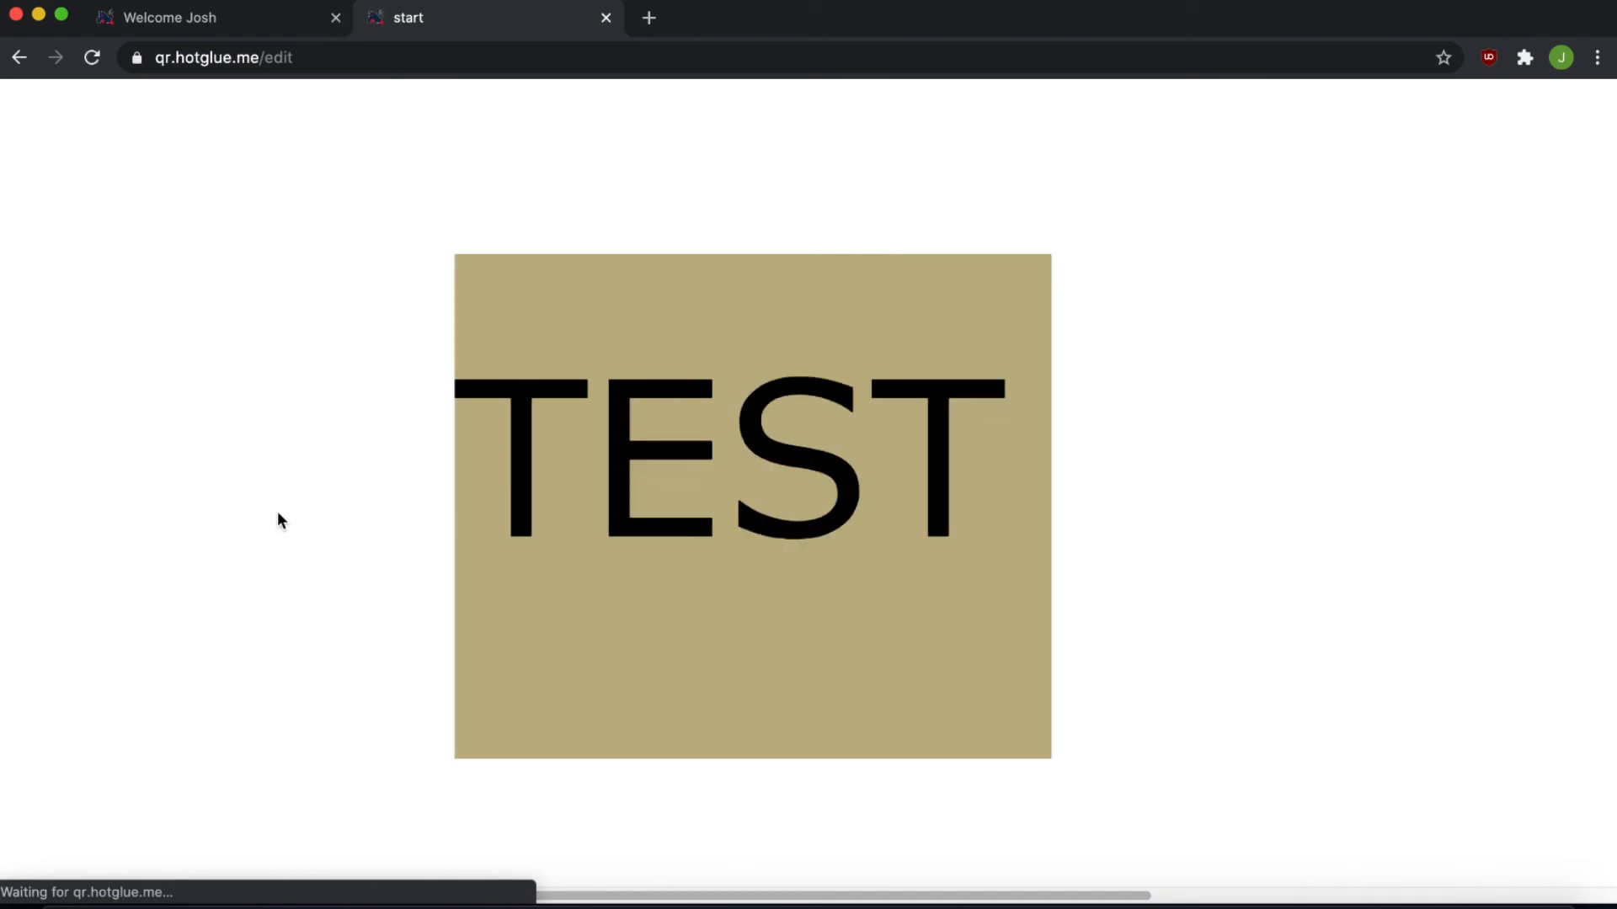
- Replace the TEST box's link with google.com
{"action": "left_click", "coordinate": [893, 446]}
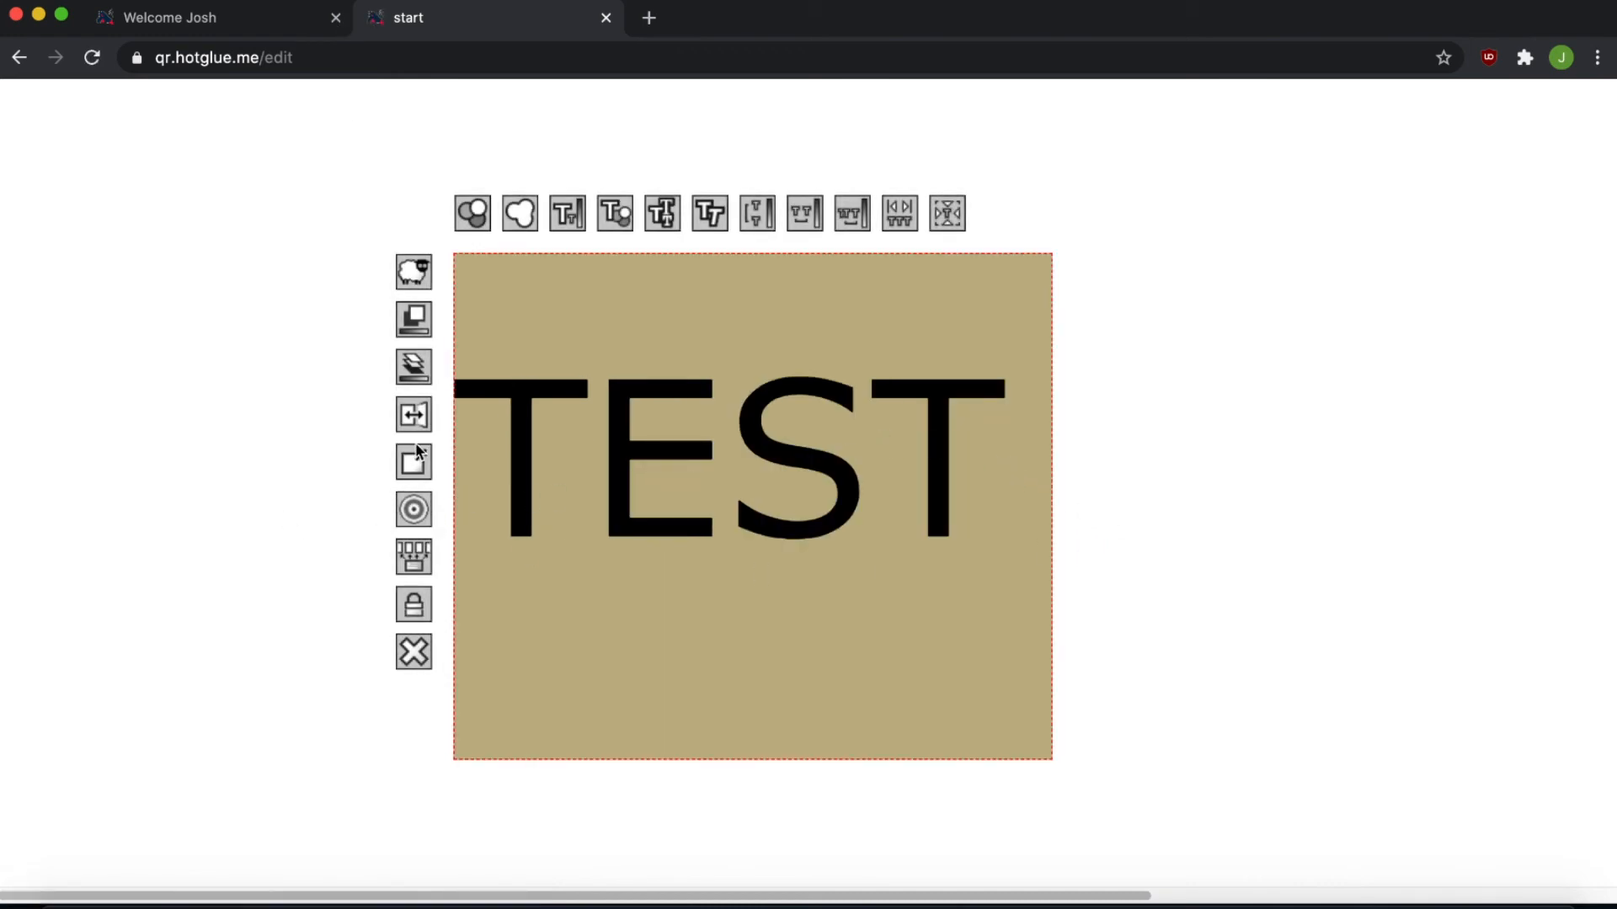
{"action": "left_click", "coordinate": [415, 463]}
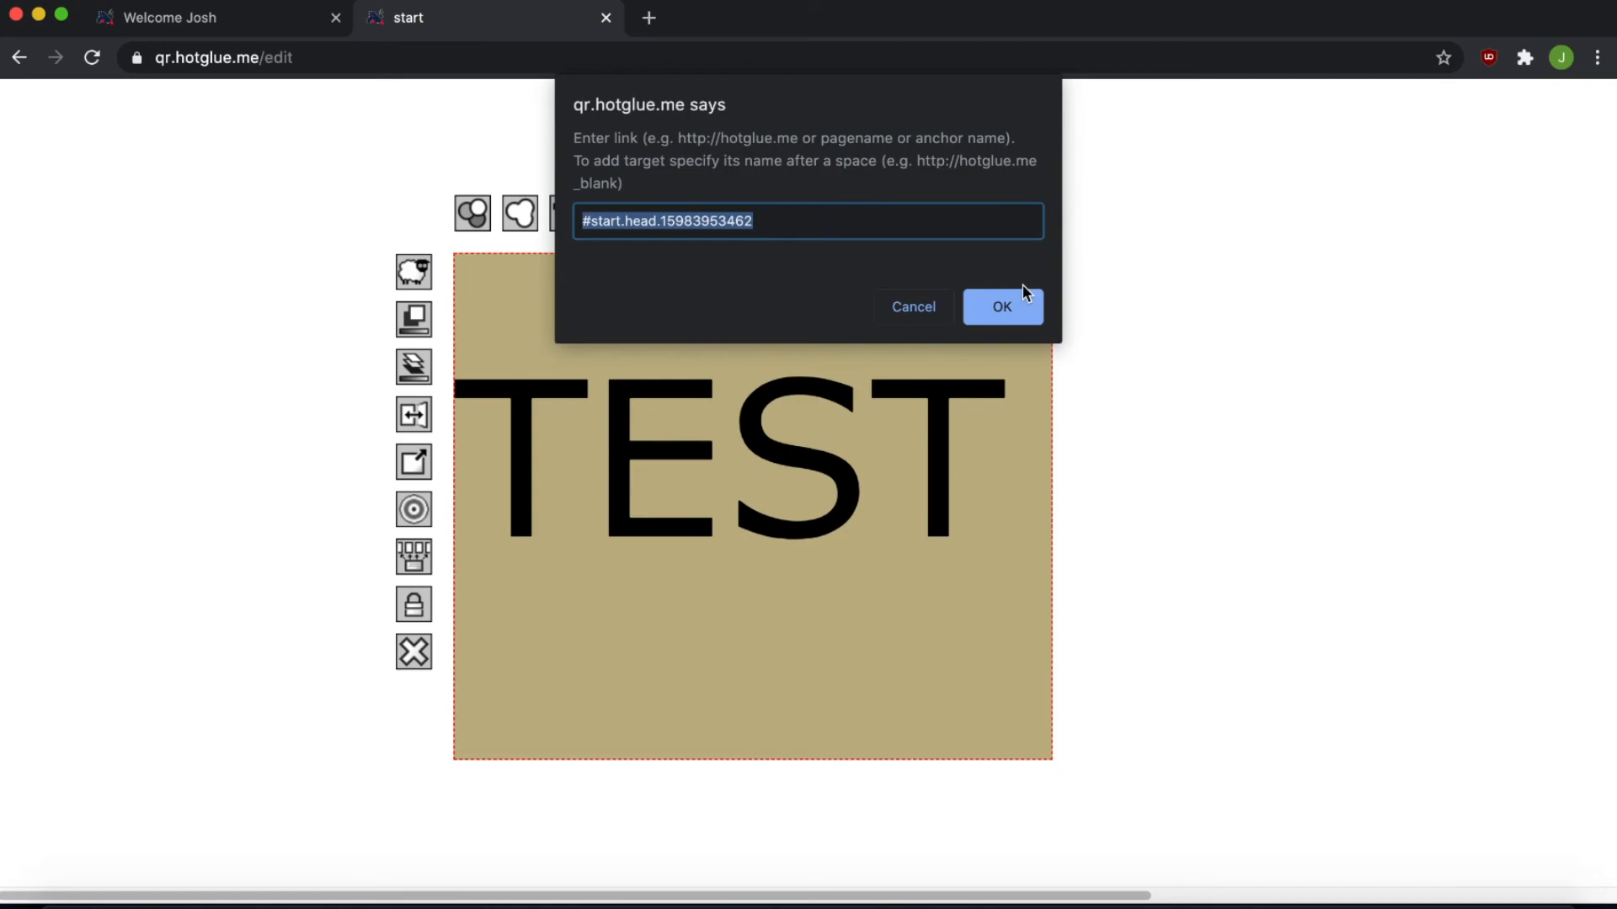
{"action": "type", "text": "goo"}
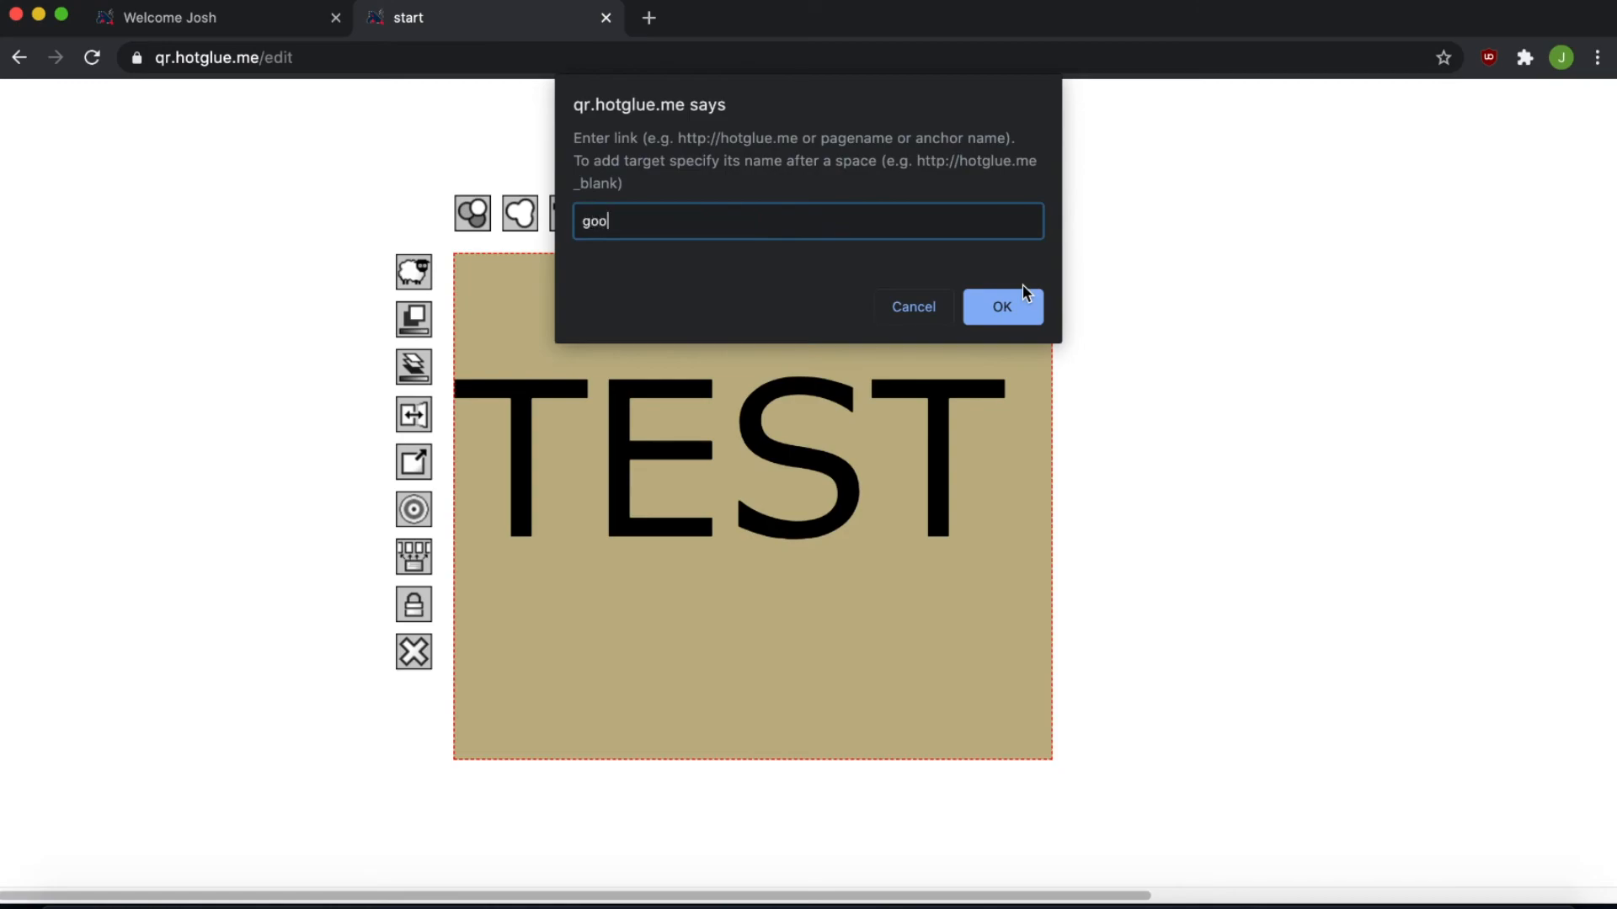
{"action": "type", "text": "gle.com"}
{"action": "left_click", "coordinate": [1007, 299]}
- Open the published page and test the TEST box's google.com link
{"action": "double_click", "coordinate": [269, 58]}
{"action": "key", "text": "BackSpace"}
{"action": "key", "text": "Return"}
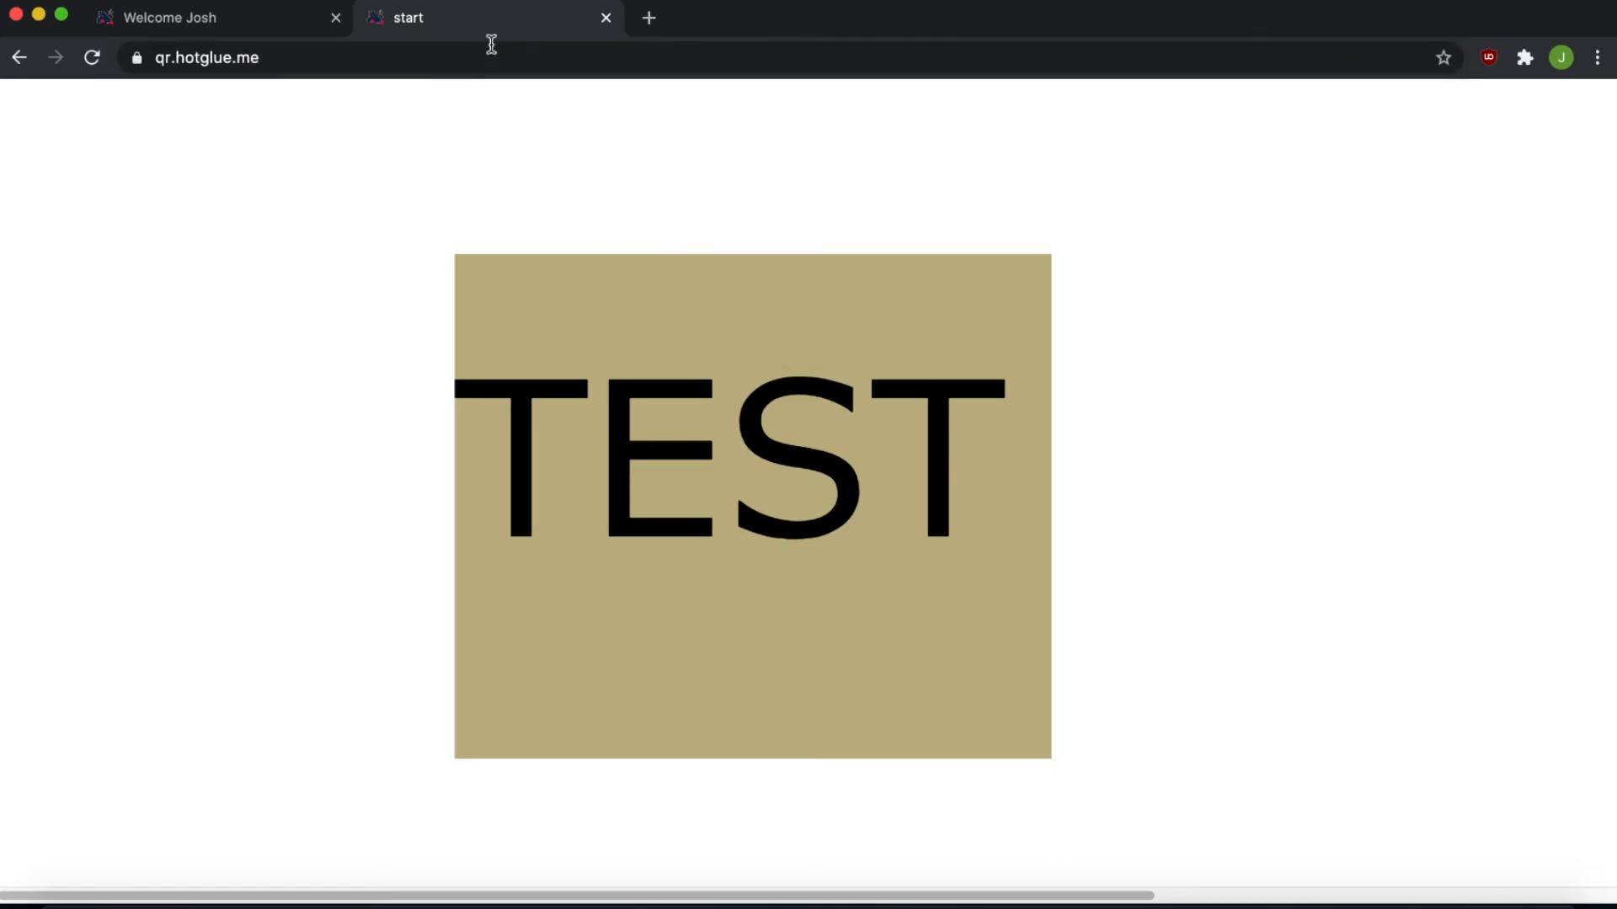
{"action": "left_click", "coordinate": [595, 427]}
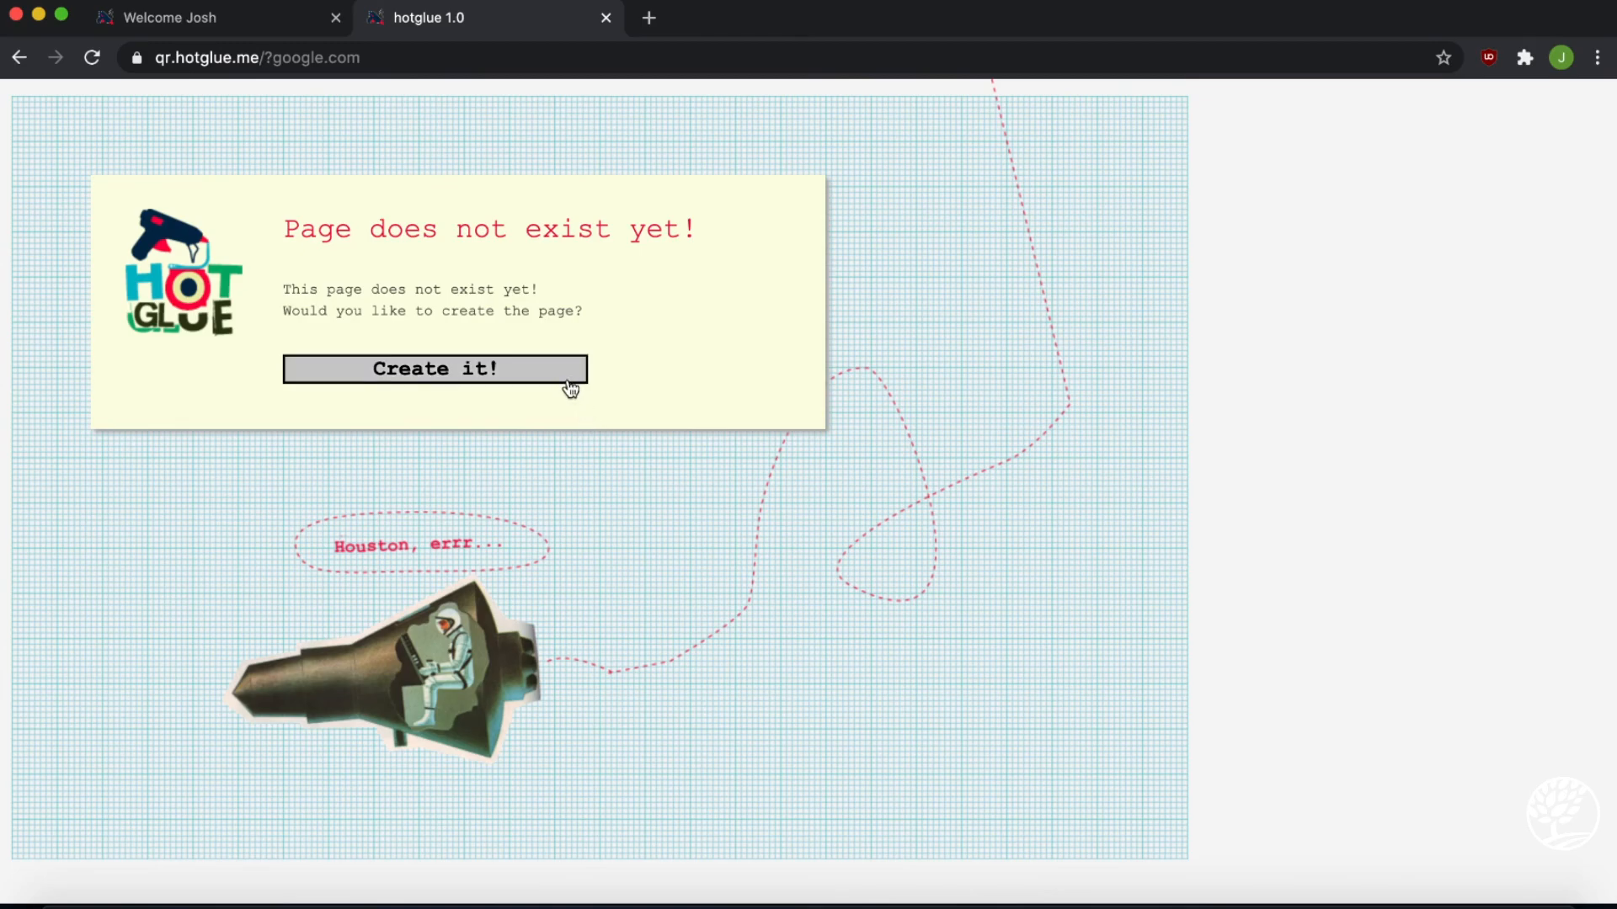
- Go back to the start page's edit mode at qr.hotglue.me/edit
{"action": "left_click_drag", "start_coordinate": [412, 62], "coordinate": [266, 58]}
{"action": "type", "text": "edit"}
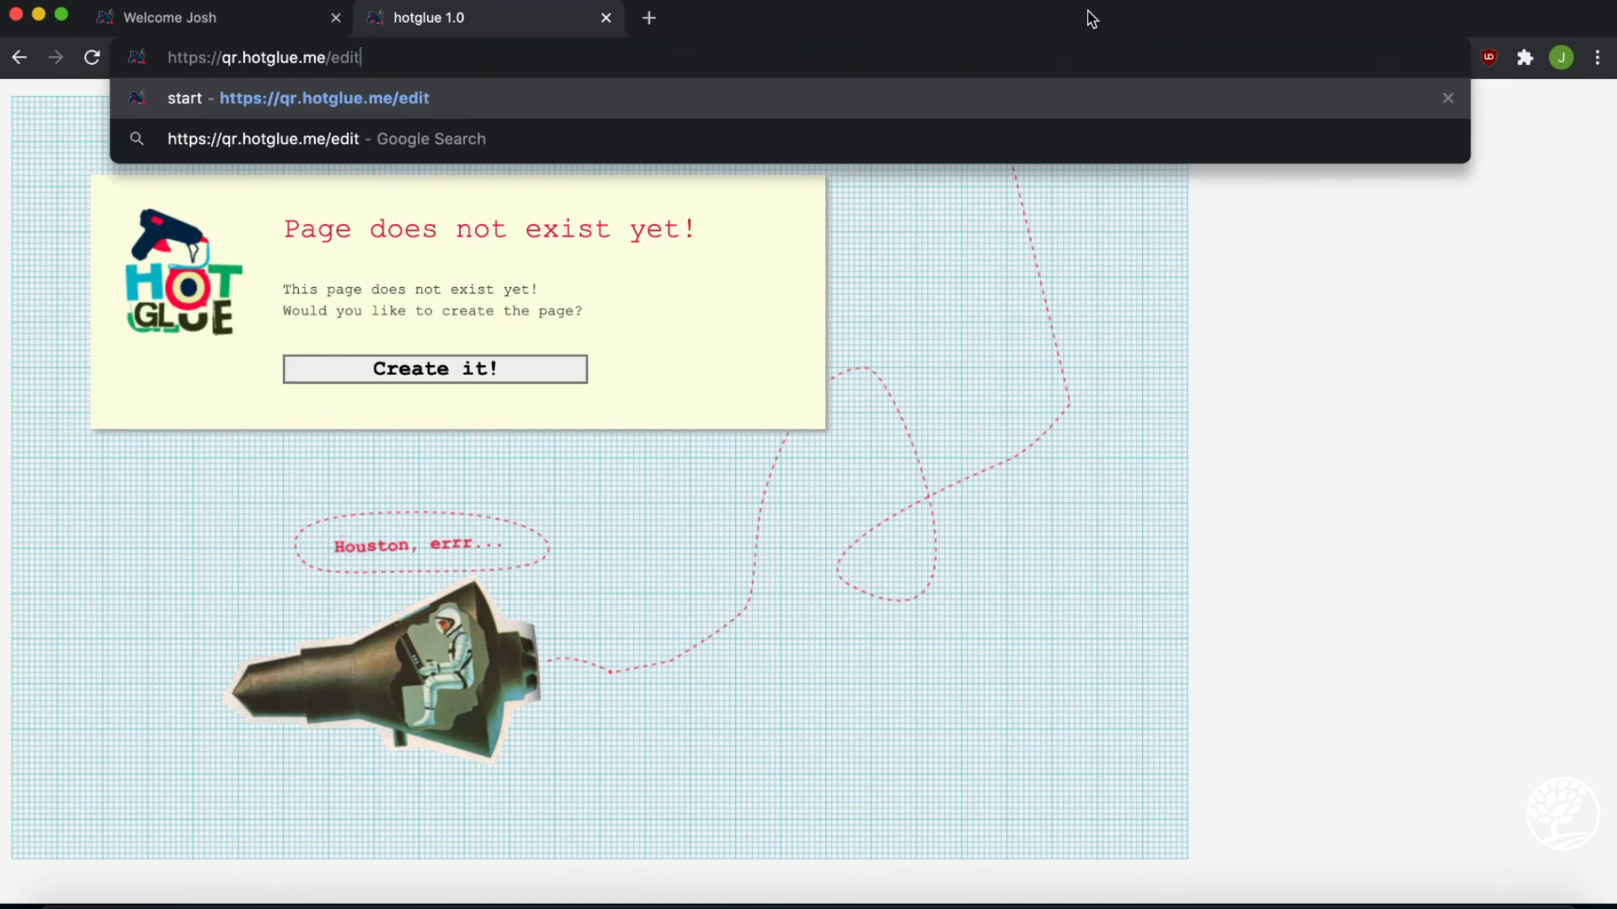
{"action": "key", "text": "Return"}
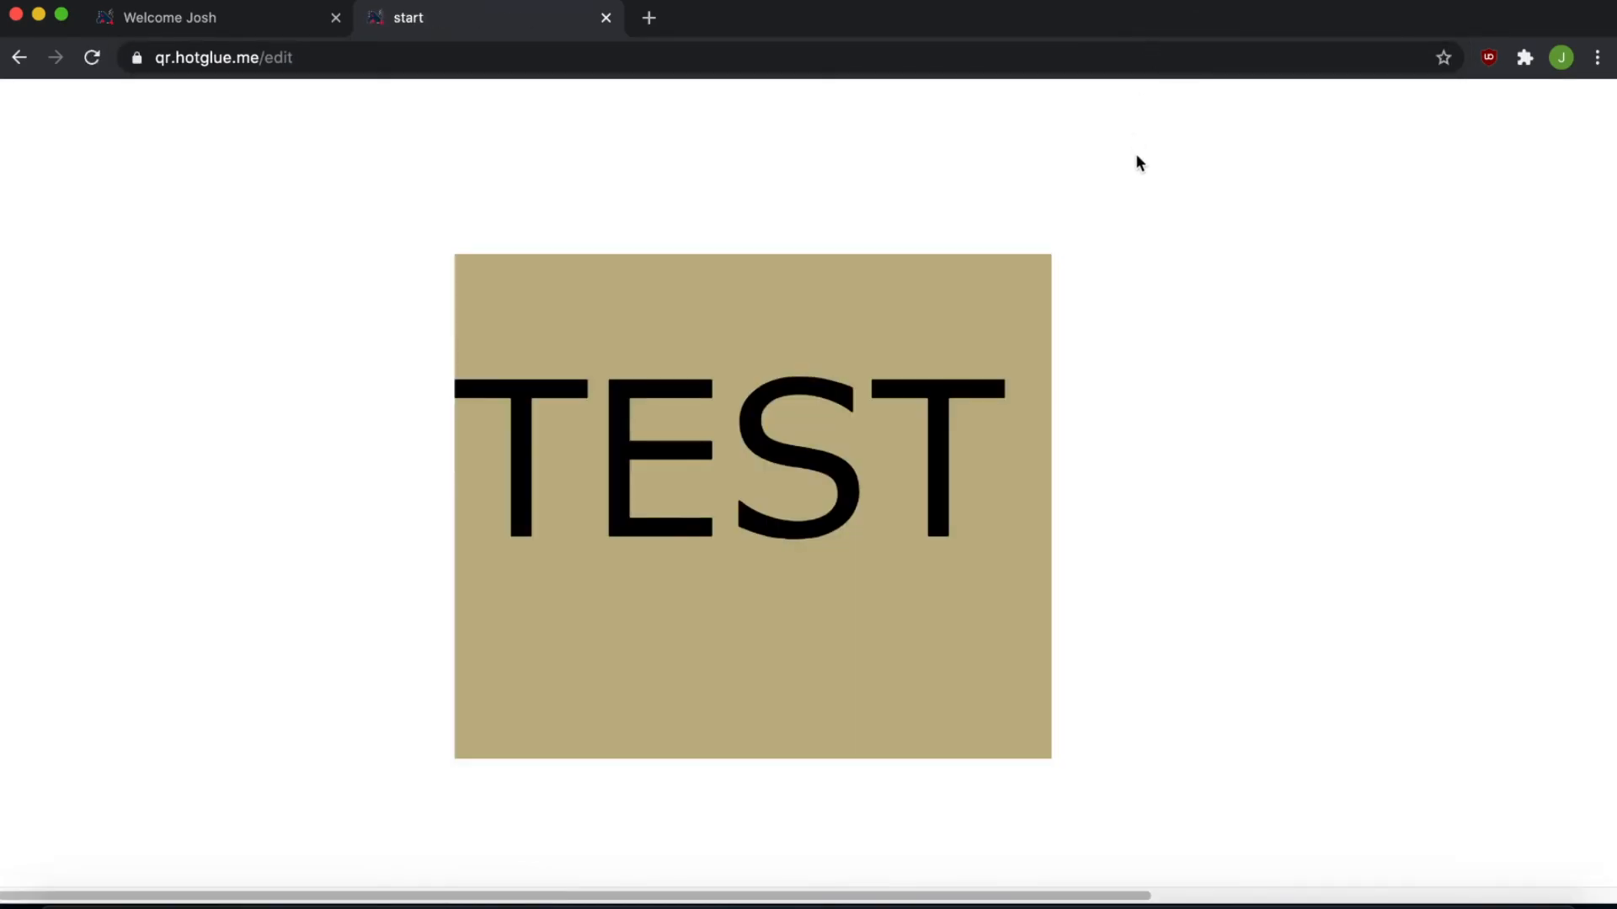
{"action": "left_click", "coordinate": [613, 501]}
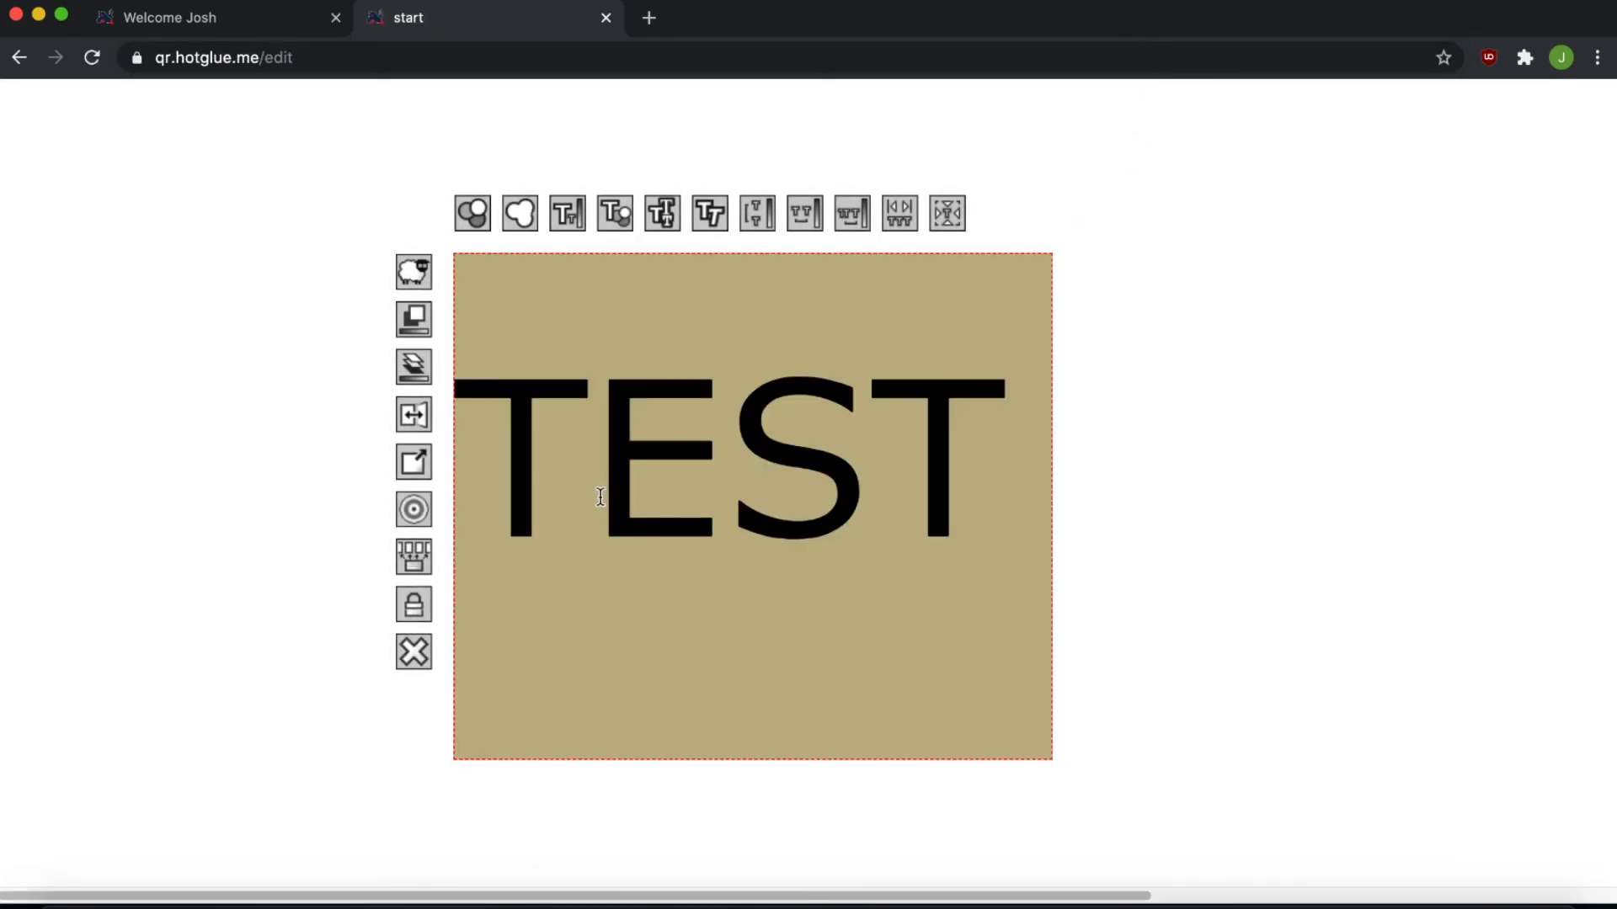
{"action": "left_click", "coordinate": [424, 471]}
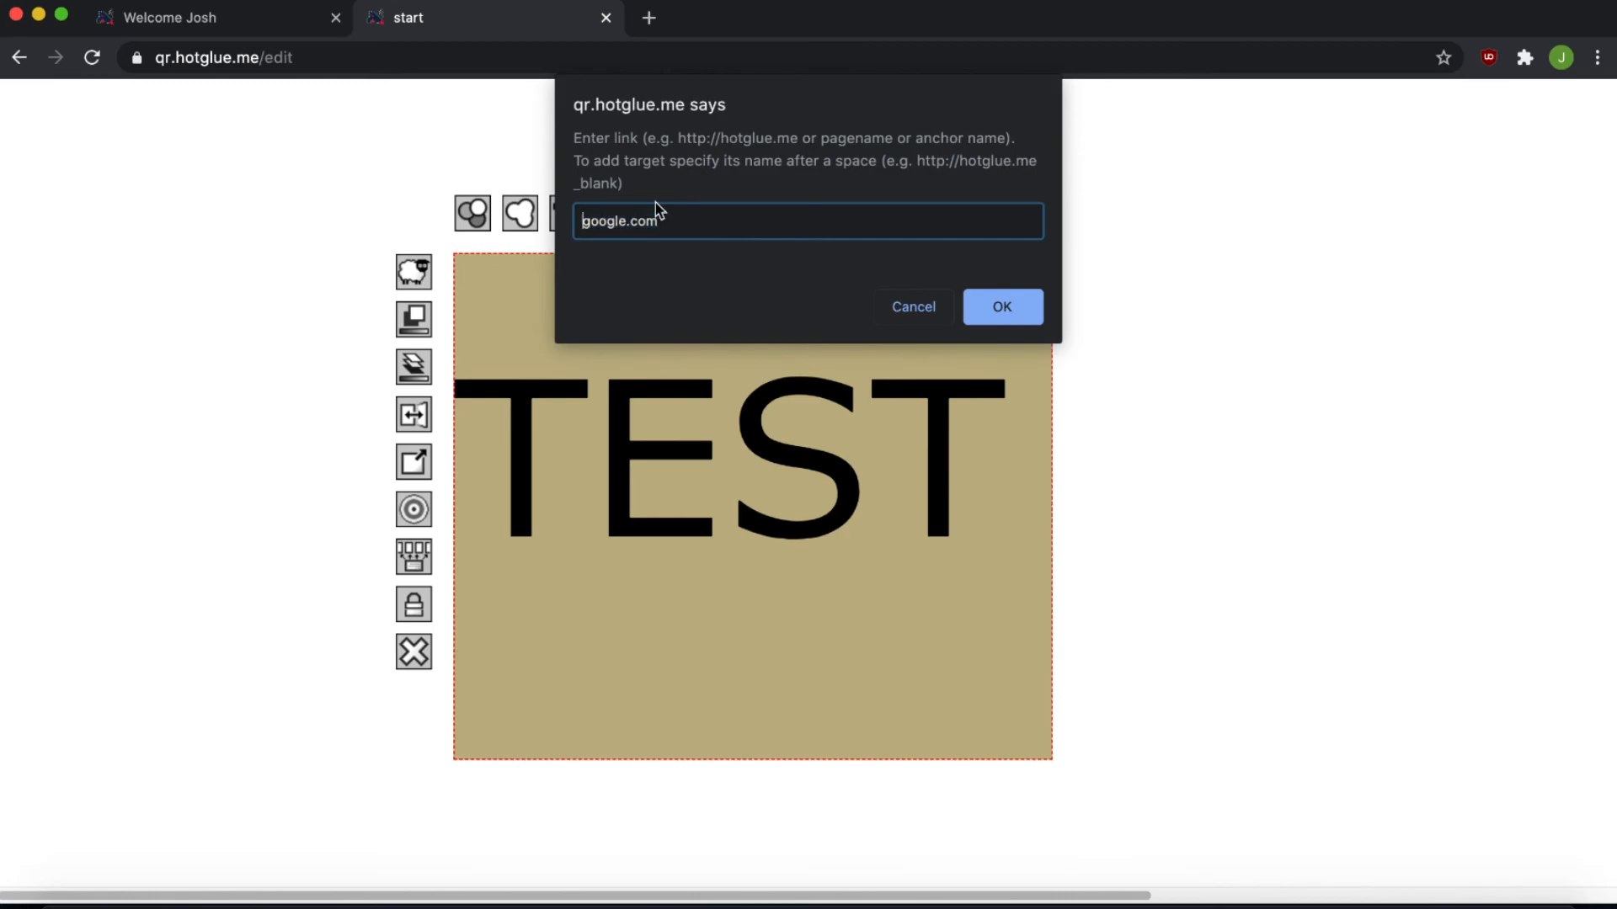
{"action": "type", "text": "https://"}
{"action": "key", "text": "Return"}
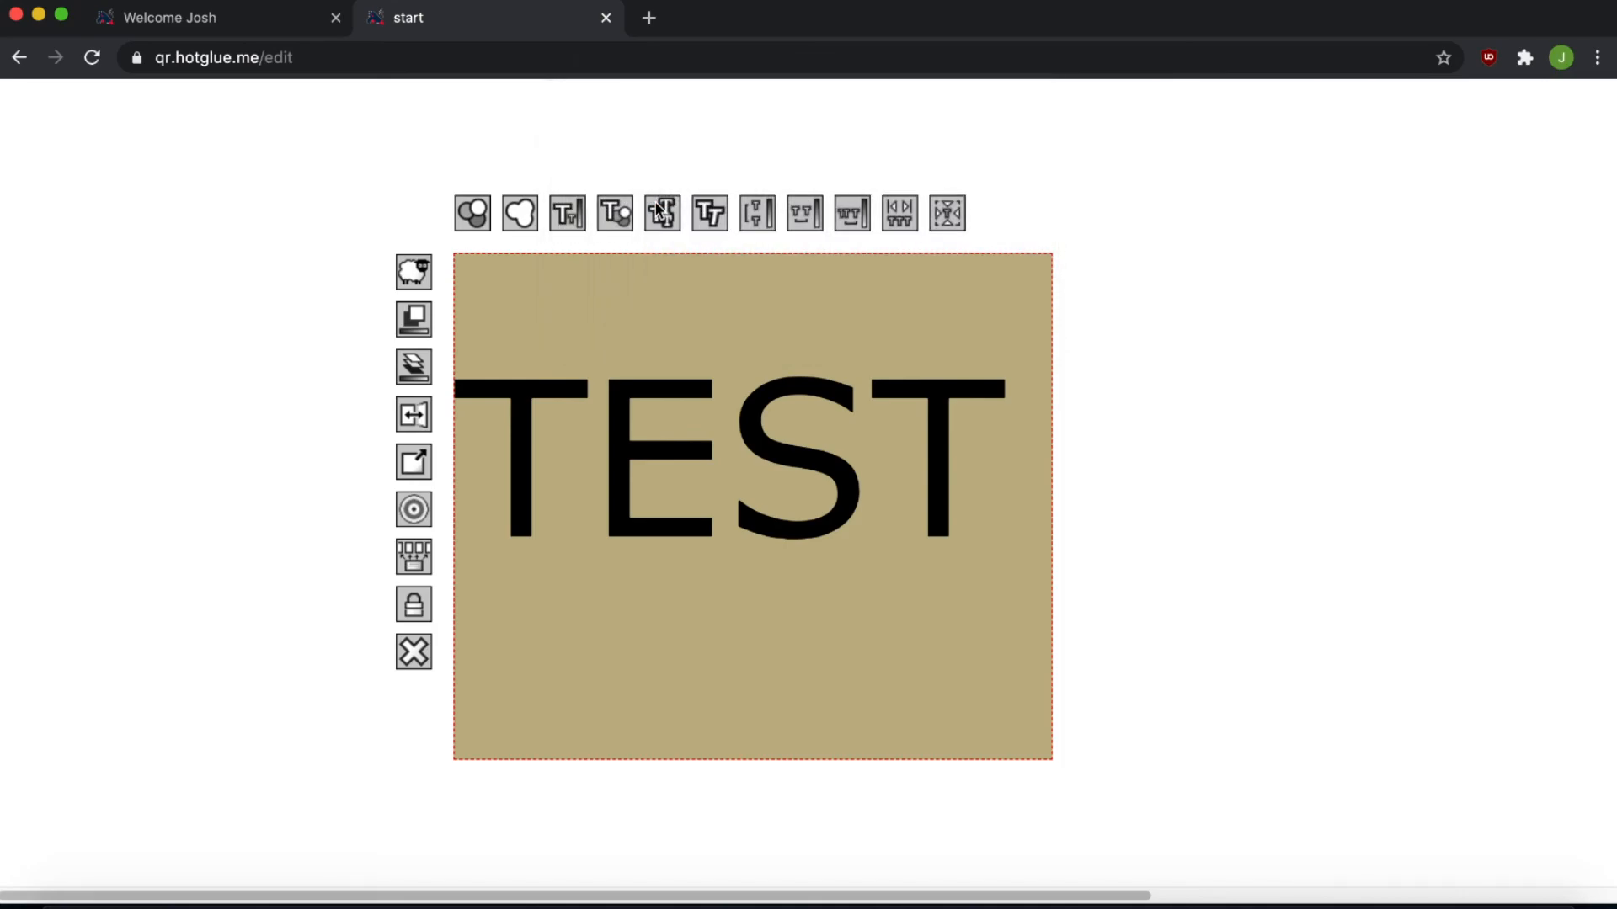
{"action": "double_click", "coordinate": [278, 57]}
{"action": "key", "text": "BackSpace"}
{"action": "key", "text": "Return"}
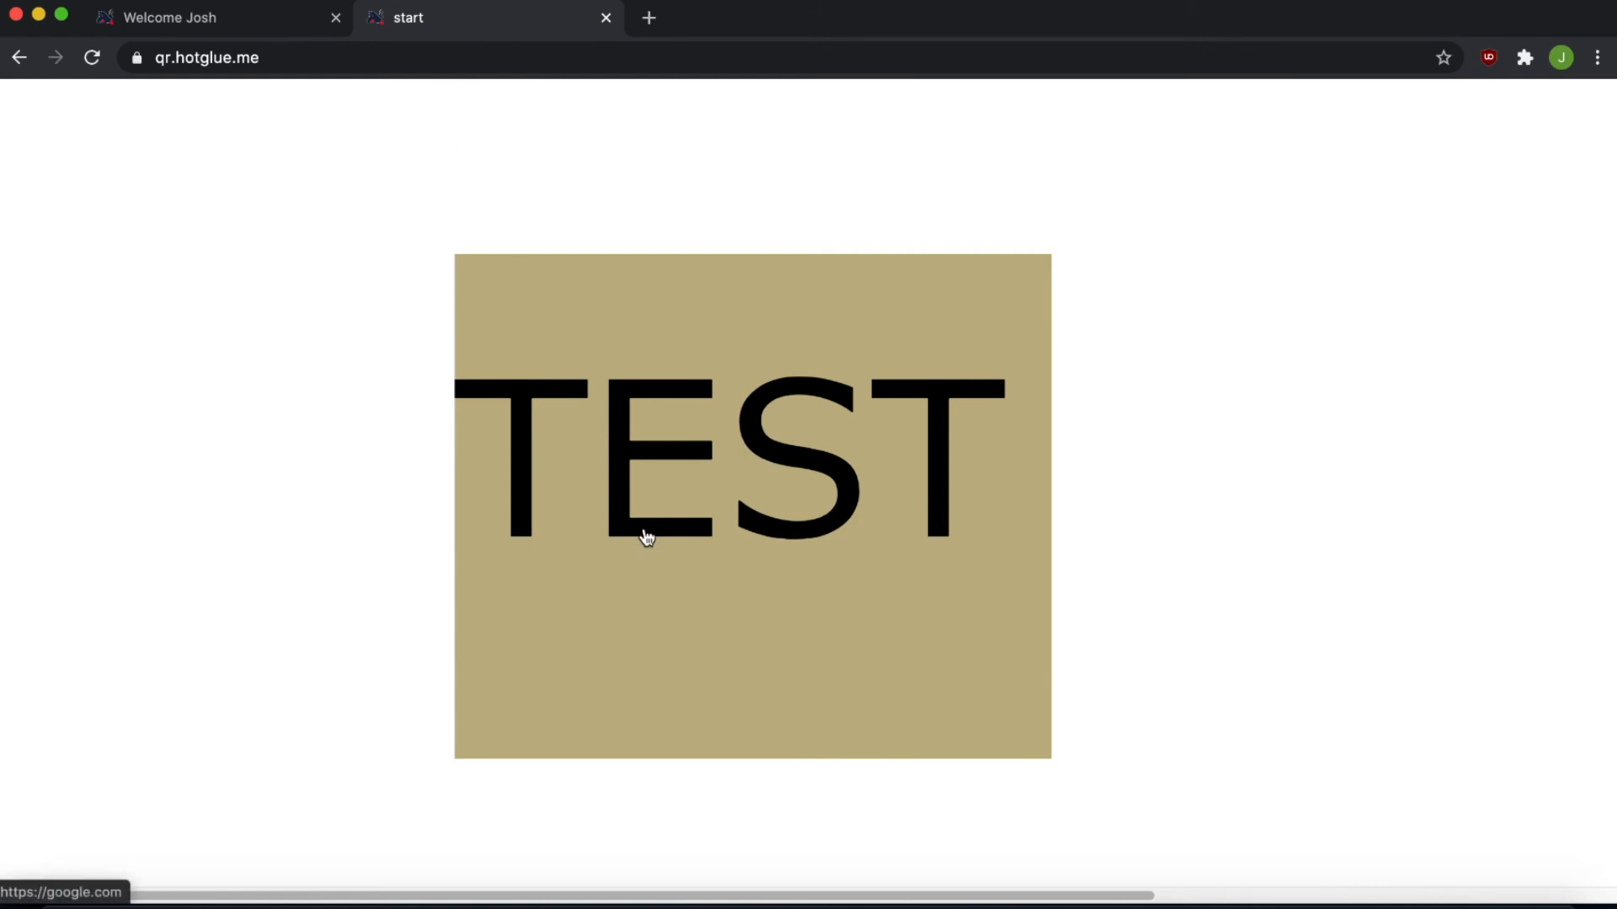
{"action": "left_click", "coordinate": [647, 537]}
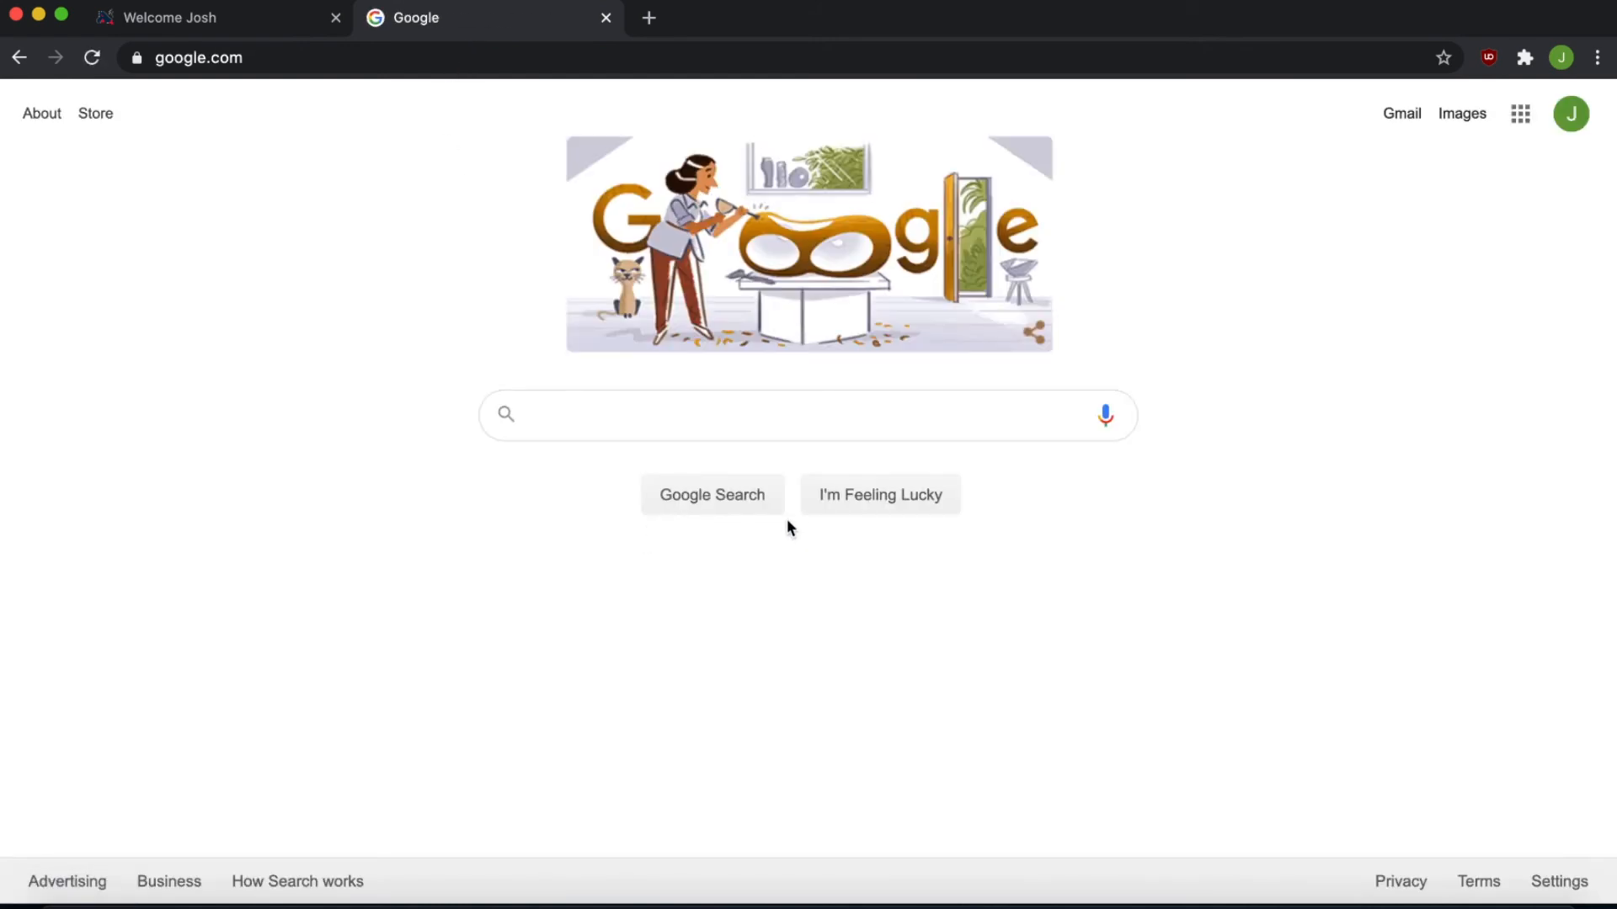
{"action": "key", "text": "super+["}
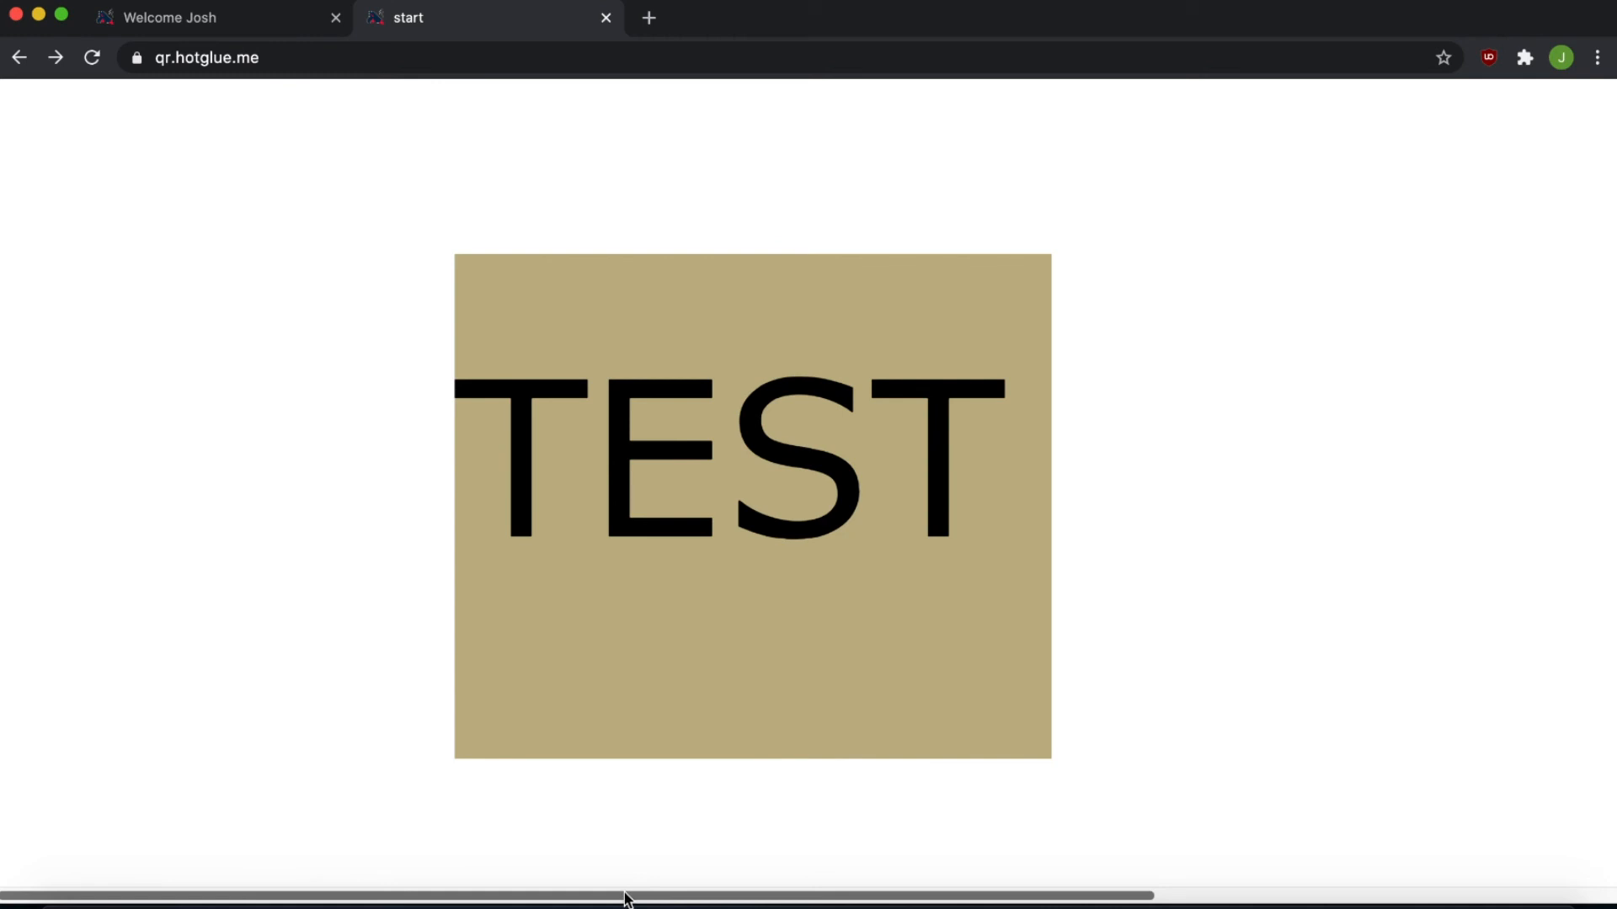
- Switch the published page to edit mode by adding /edit to its address
{"action": "left_click_drag", "start_coordinate": [628, 897], "coordinate": [1095, 898]}
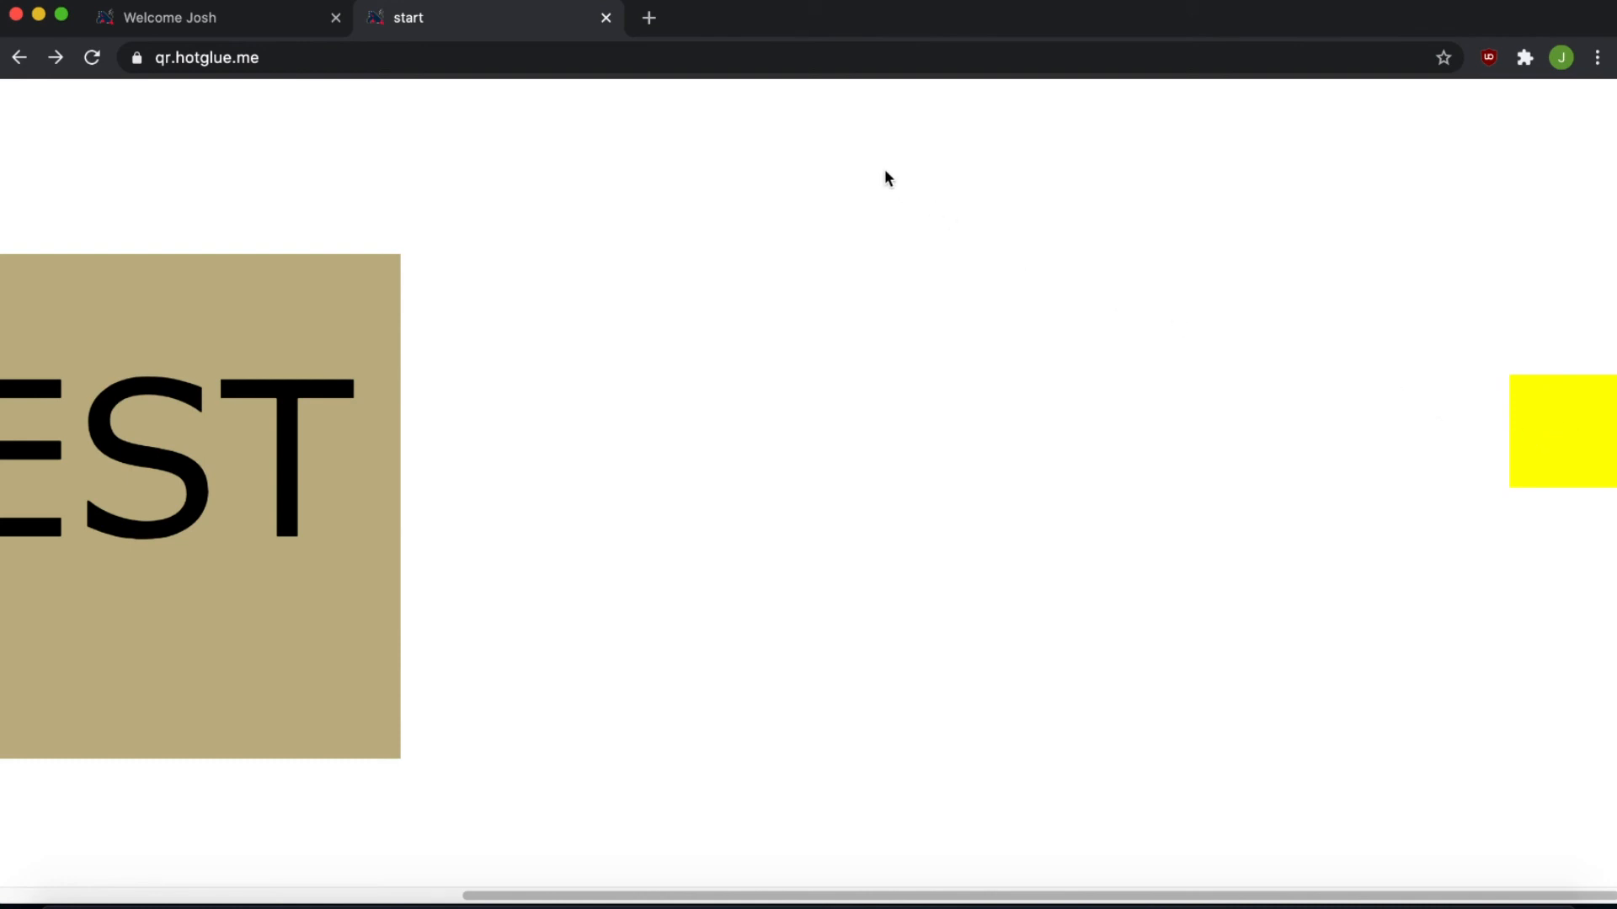
{"action": "left_click", "coordinate": [871, 55]}
{"action": "left_click", "coordinate": [872, 56]}
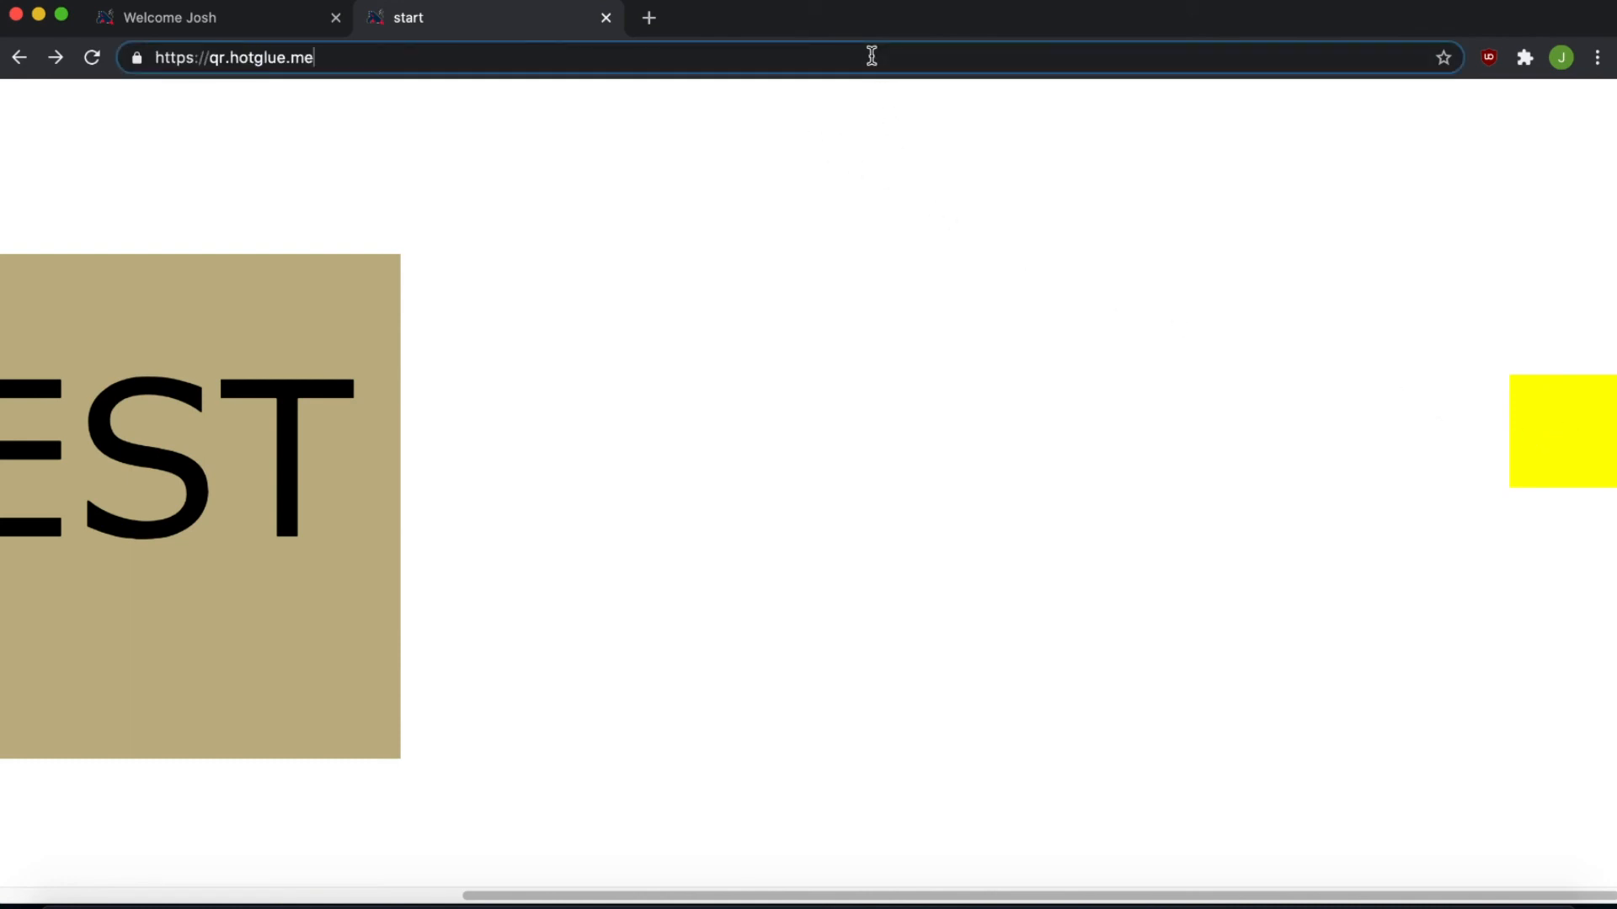
{"action": "type", "text": "/edi"}
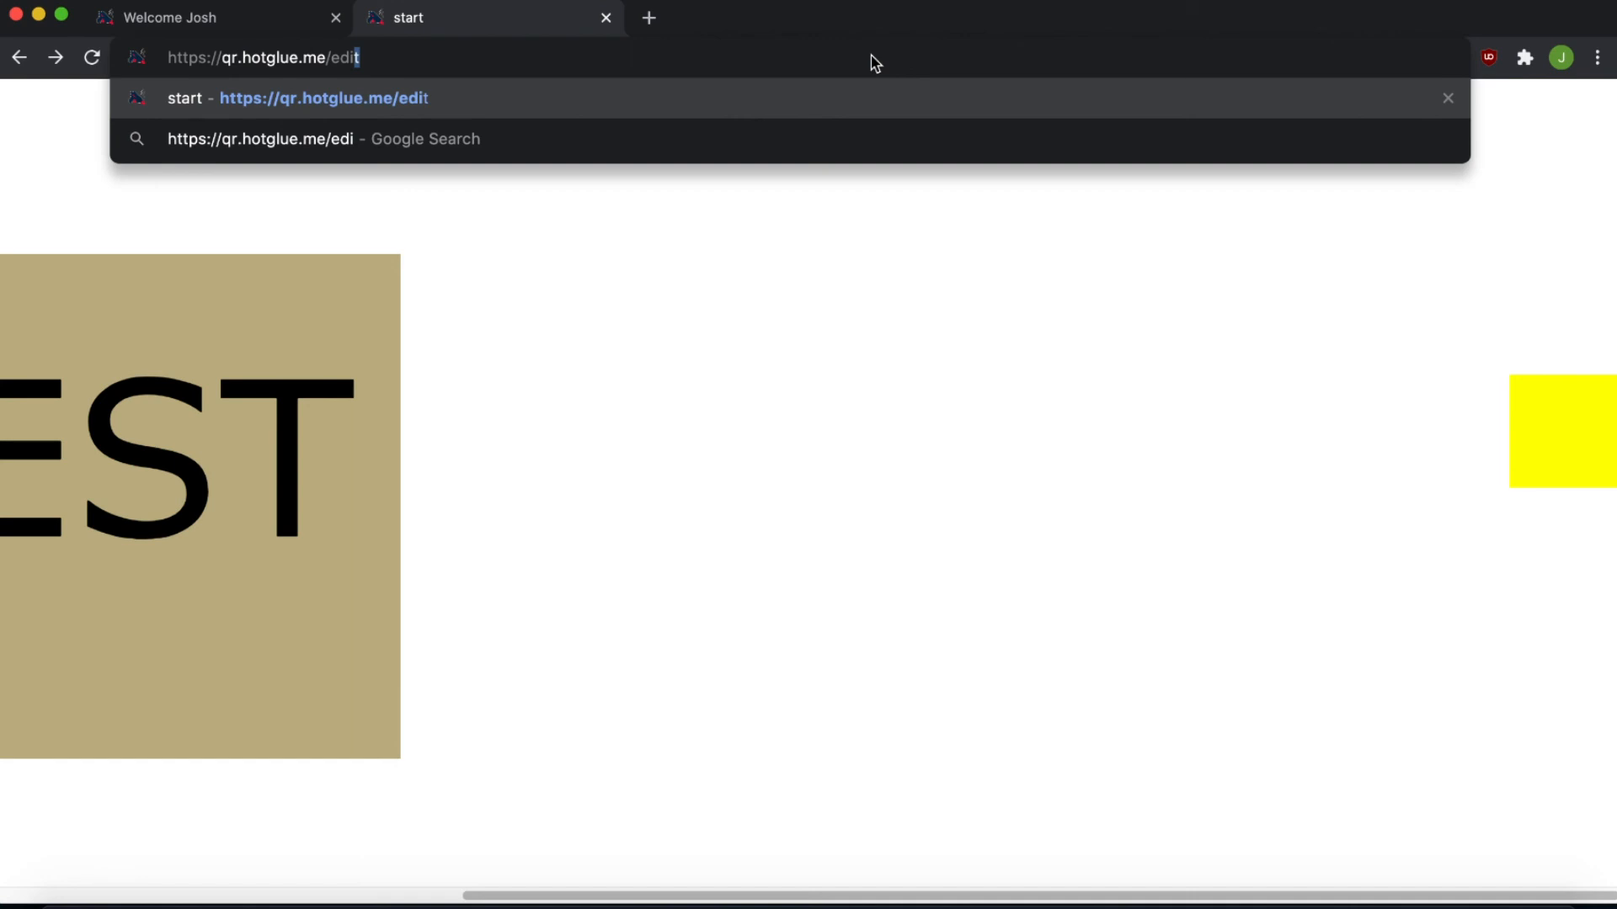
{"action": "key", "text": "Return"}
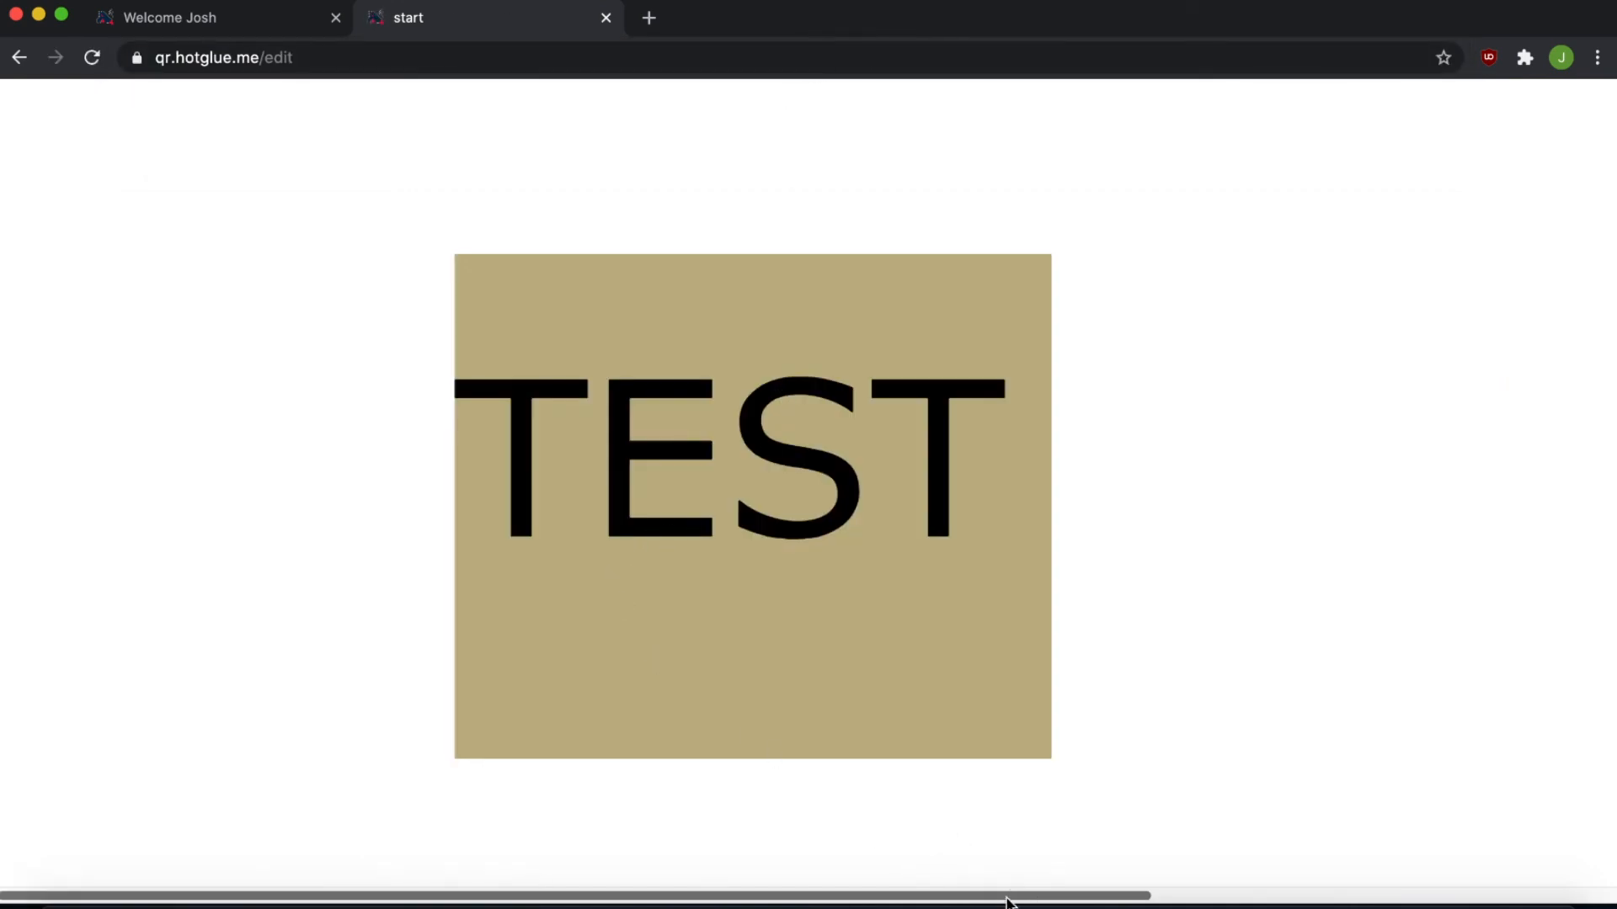
- Display the link string of the yellow text object and dismiss it without changes
{"action": "left_click_drag", "start_coordinate": [1006, 897], "coordinate": [1478, 899]}
{"action": "left_click", "coordinate": [1548, 416]}
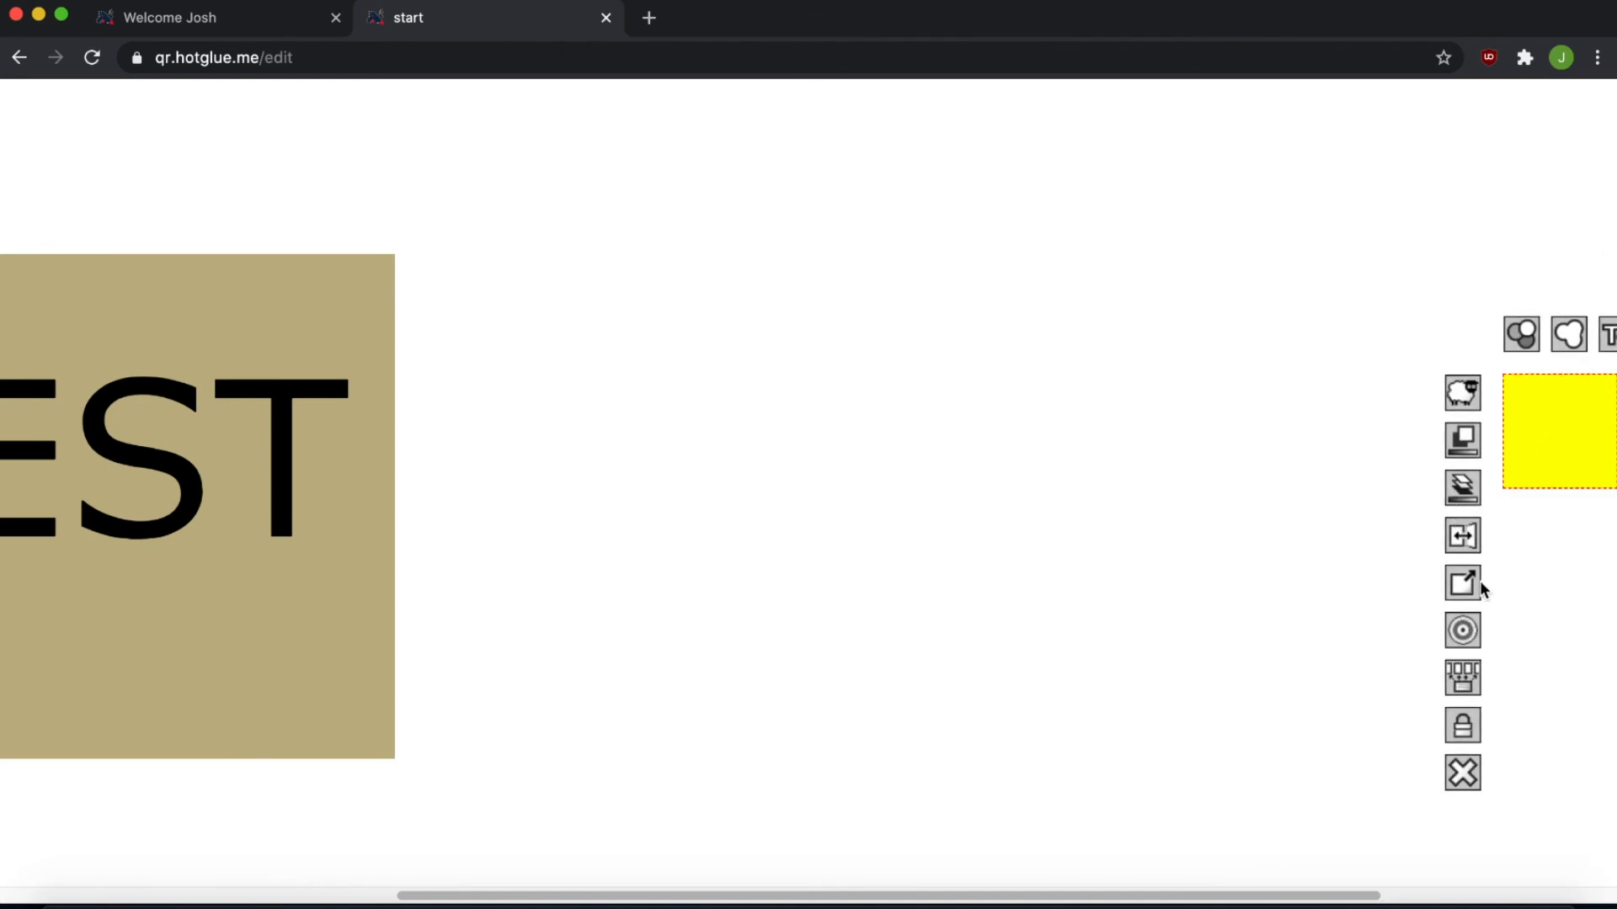
{"action": "left_click", "coordinate": [1468, 630]}
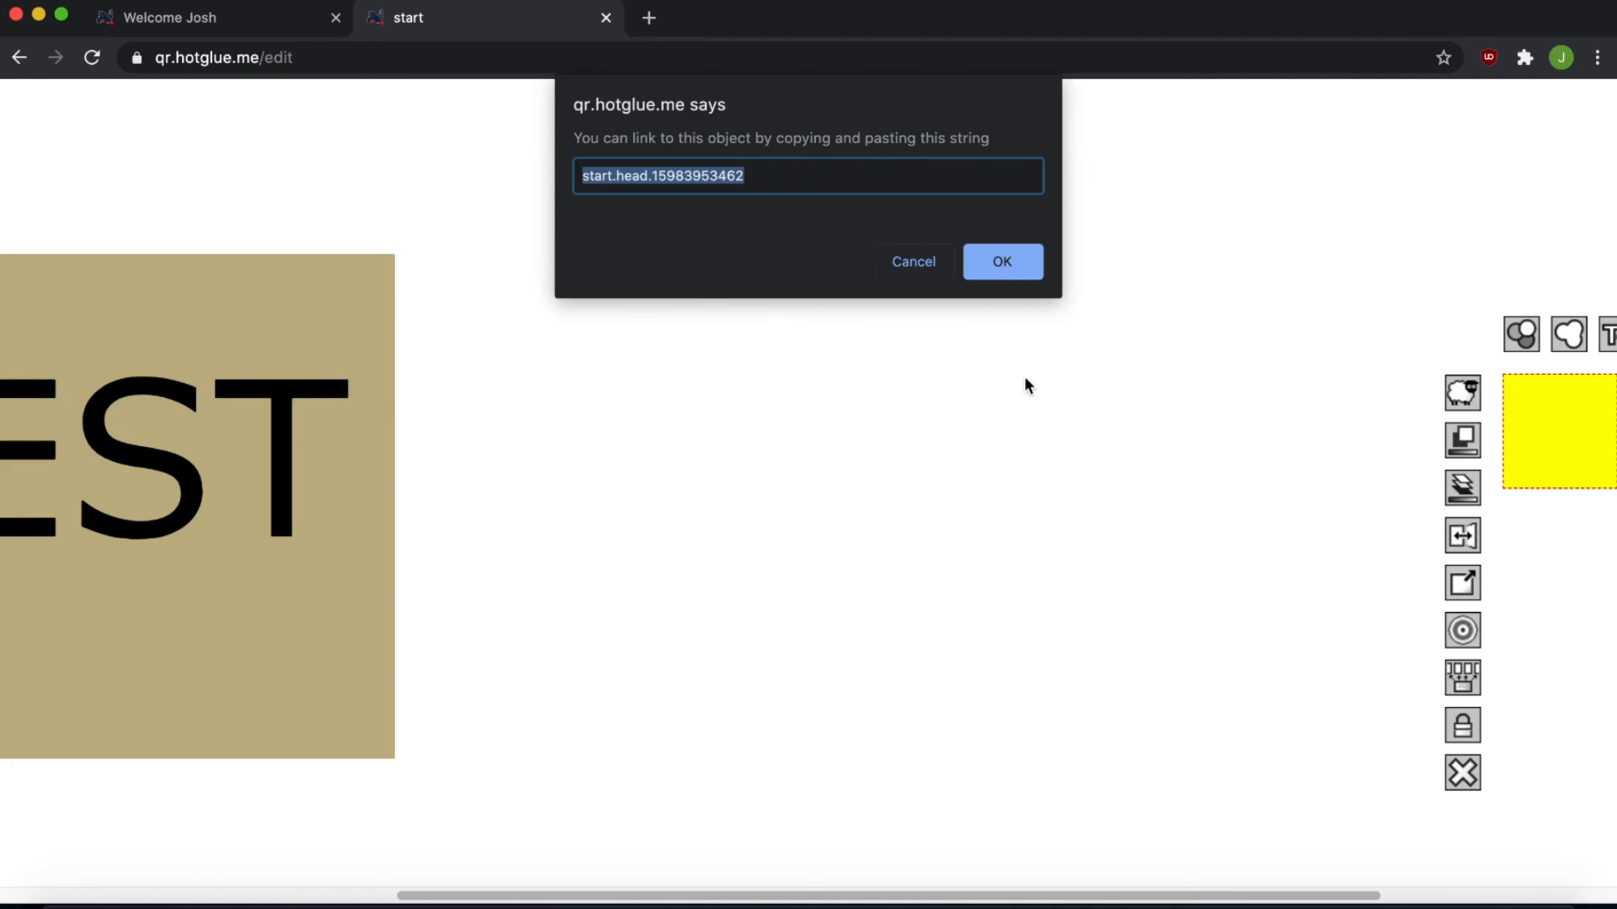
{"action": "left_click", "coordinate": [587, 174]}
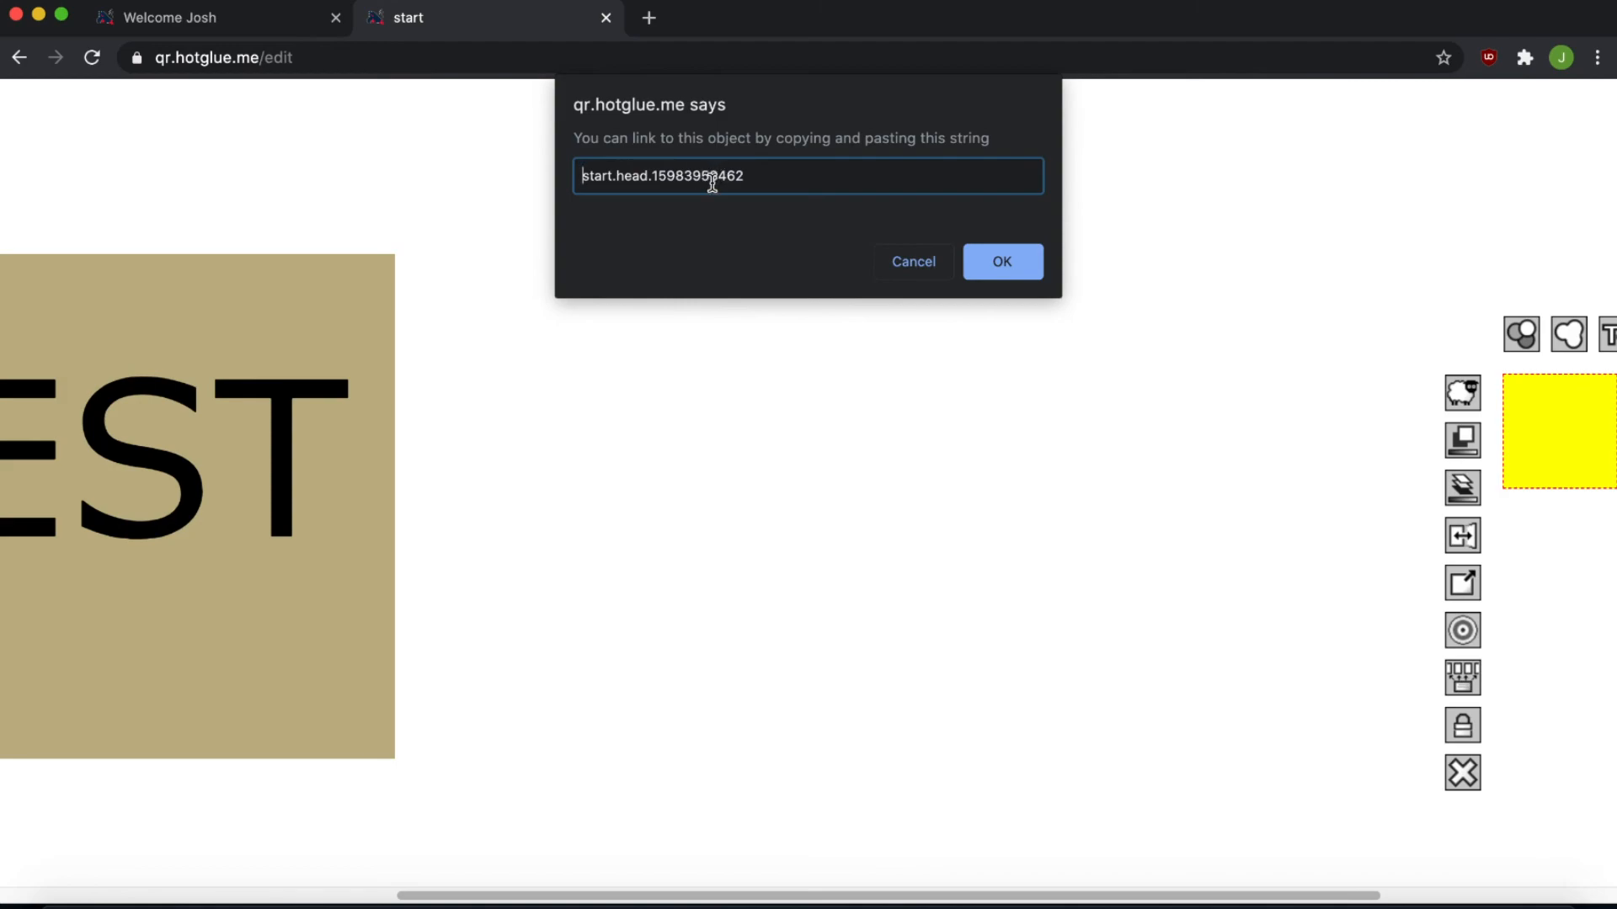
{"action": "left_click", "coordinate": [905, 266]}
- Add the microphone image file from the computer to the page, just right of the TEST box
{"action": "left_click_drag", "start_coordinate": [1107, 898], "coordinate": [868, 869]}
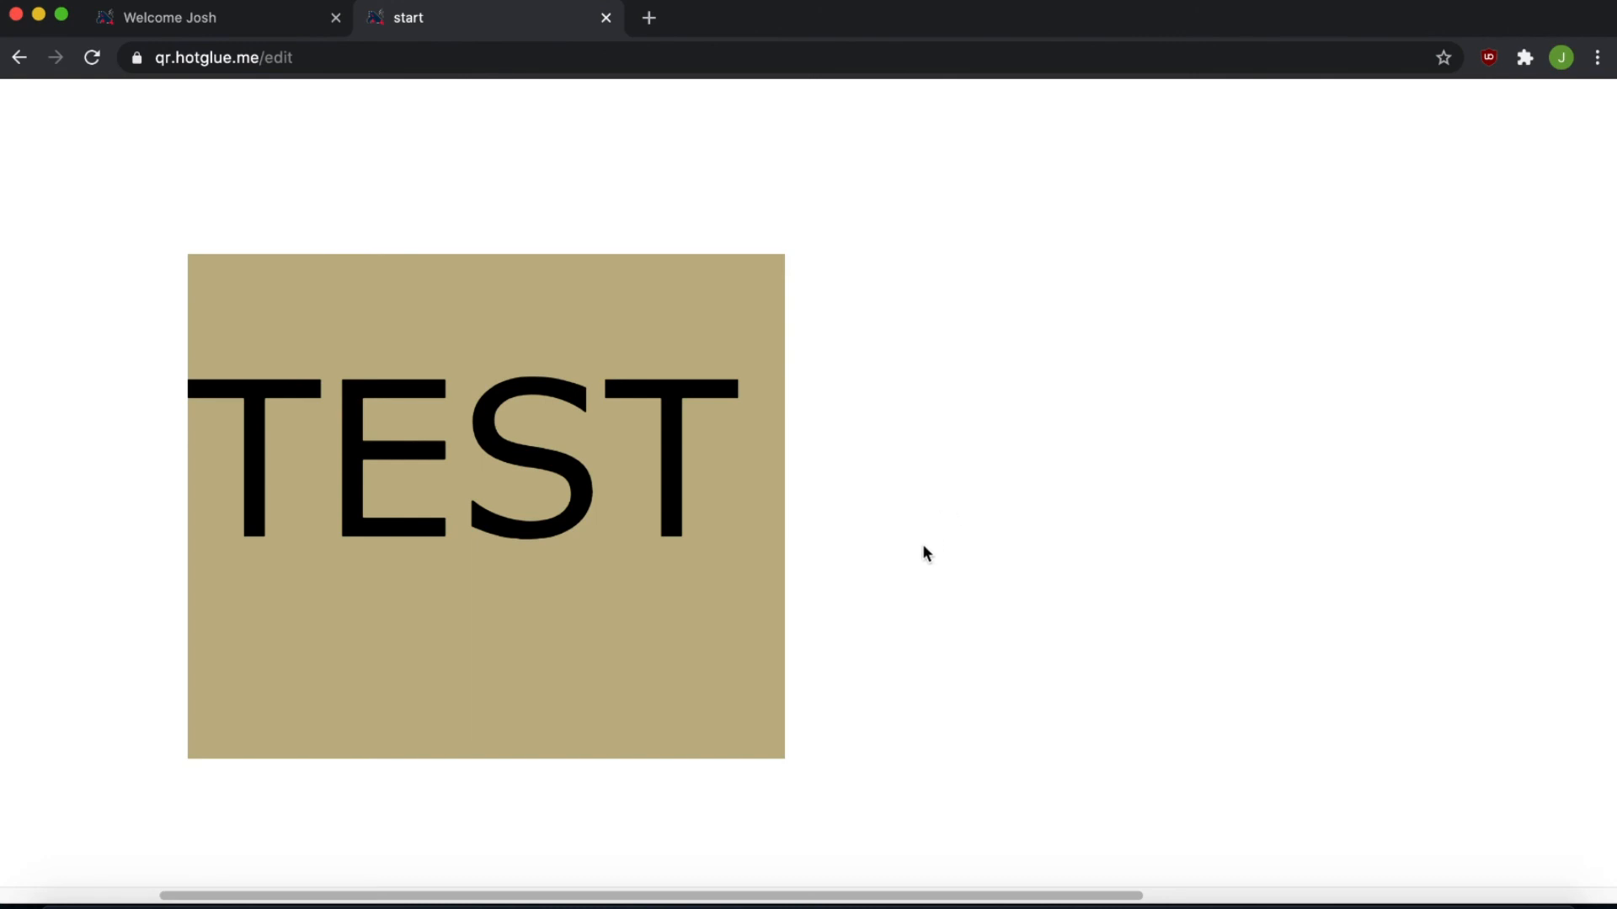
{"action": "left_click", "coordinate": [1474, 896]}
{"action": "left_click_drag", "start_coordinate": [1482, 855], "coordinate": [1109, 514]}
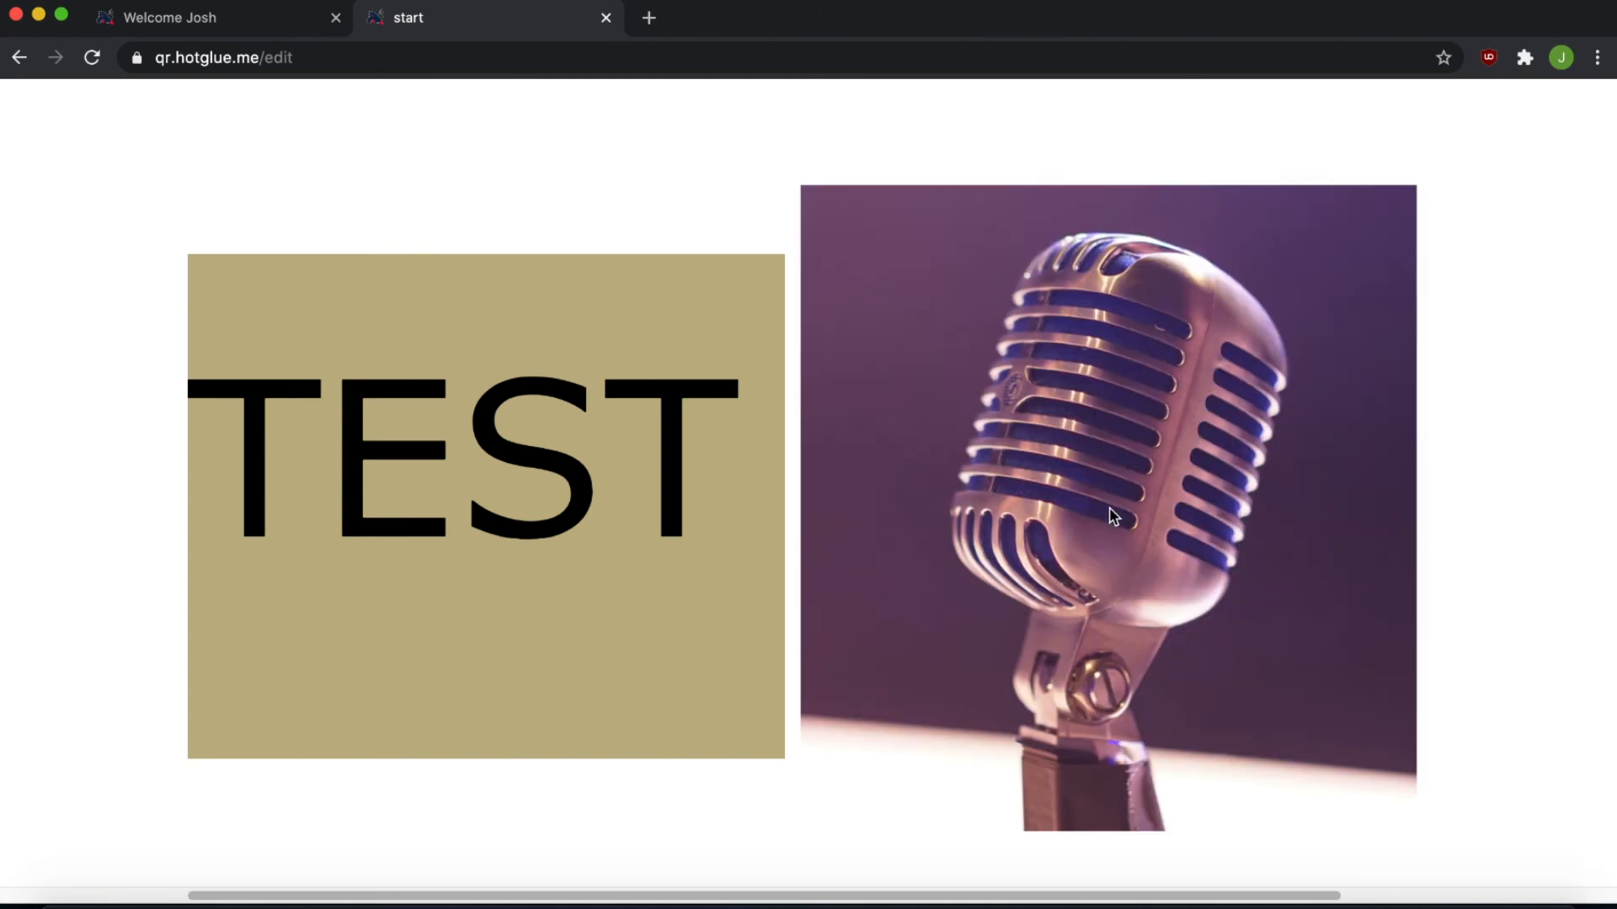
- Move the microphone image over the right edge of the TEST box and select it
{"action": "left_click_drag", "start_coordinate": [1242, 442], "coordinate": [1170, 403]}
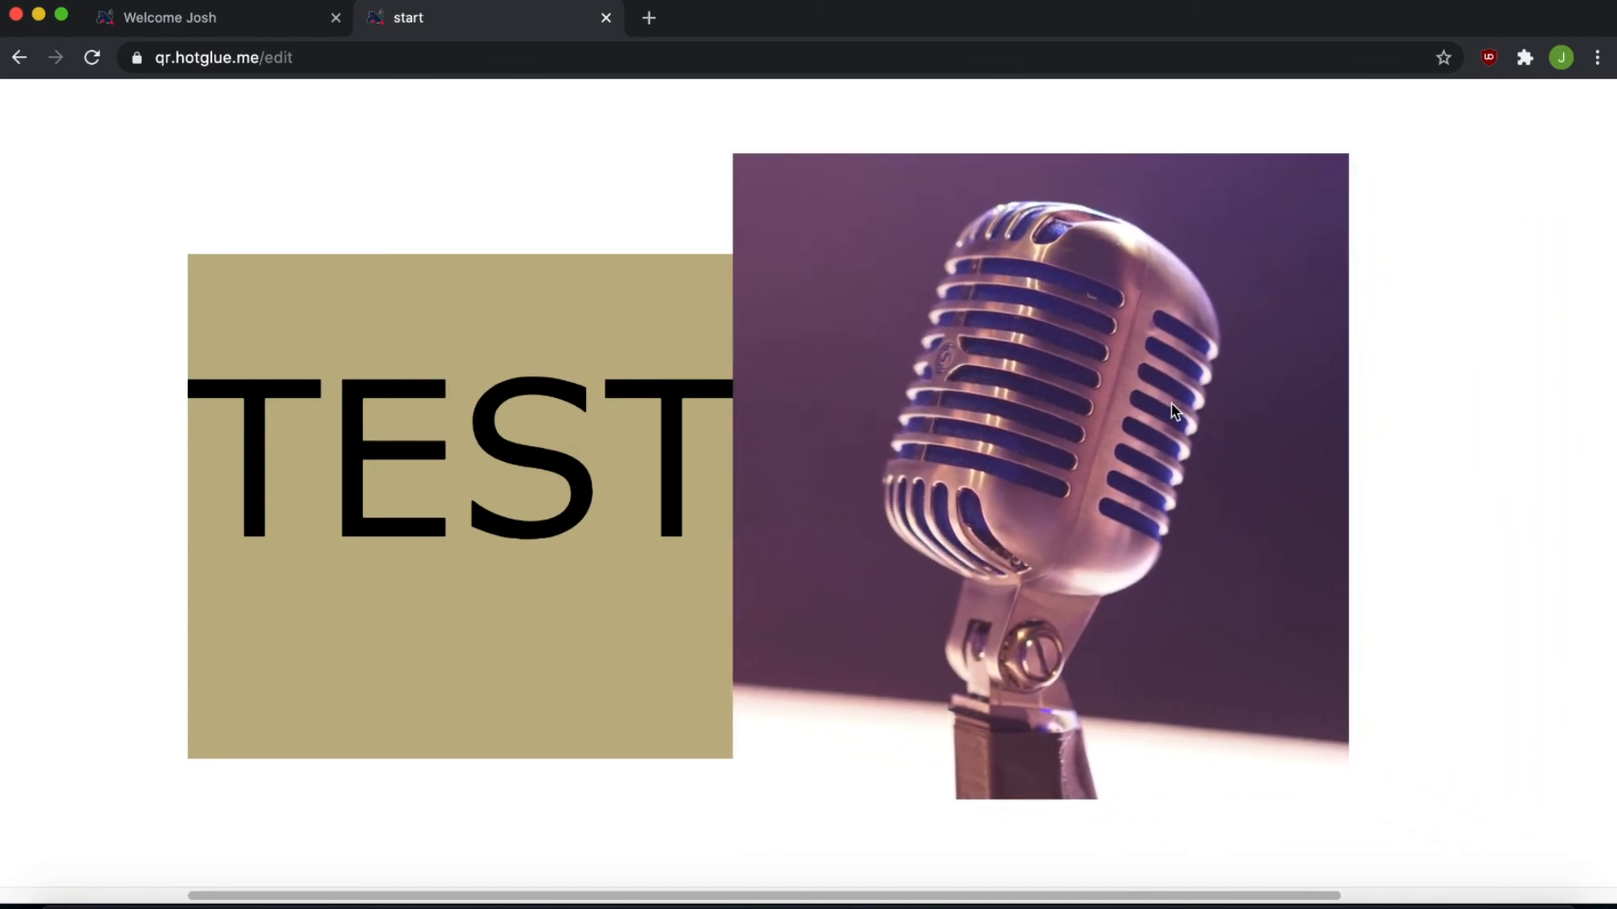
{"action": "left_click", "coordinate": [923, 371]}
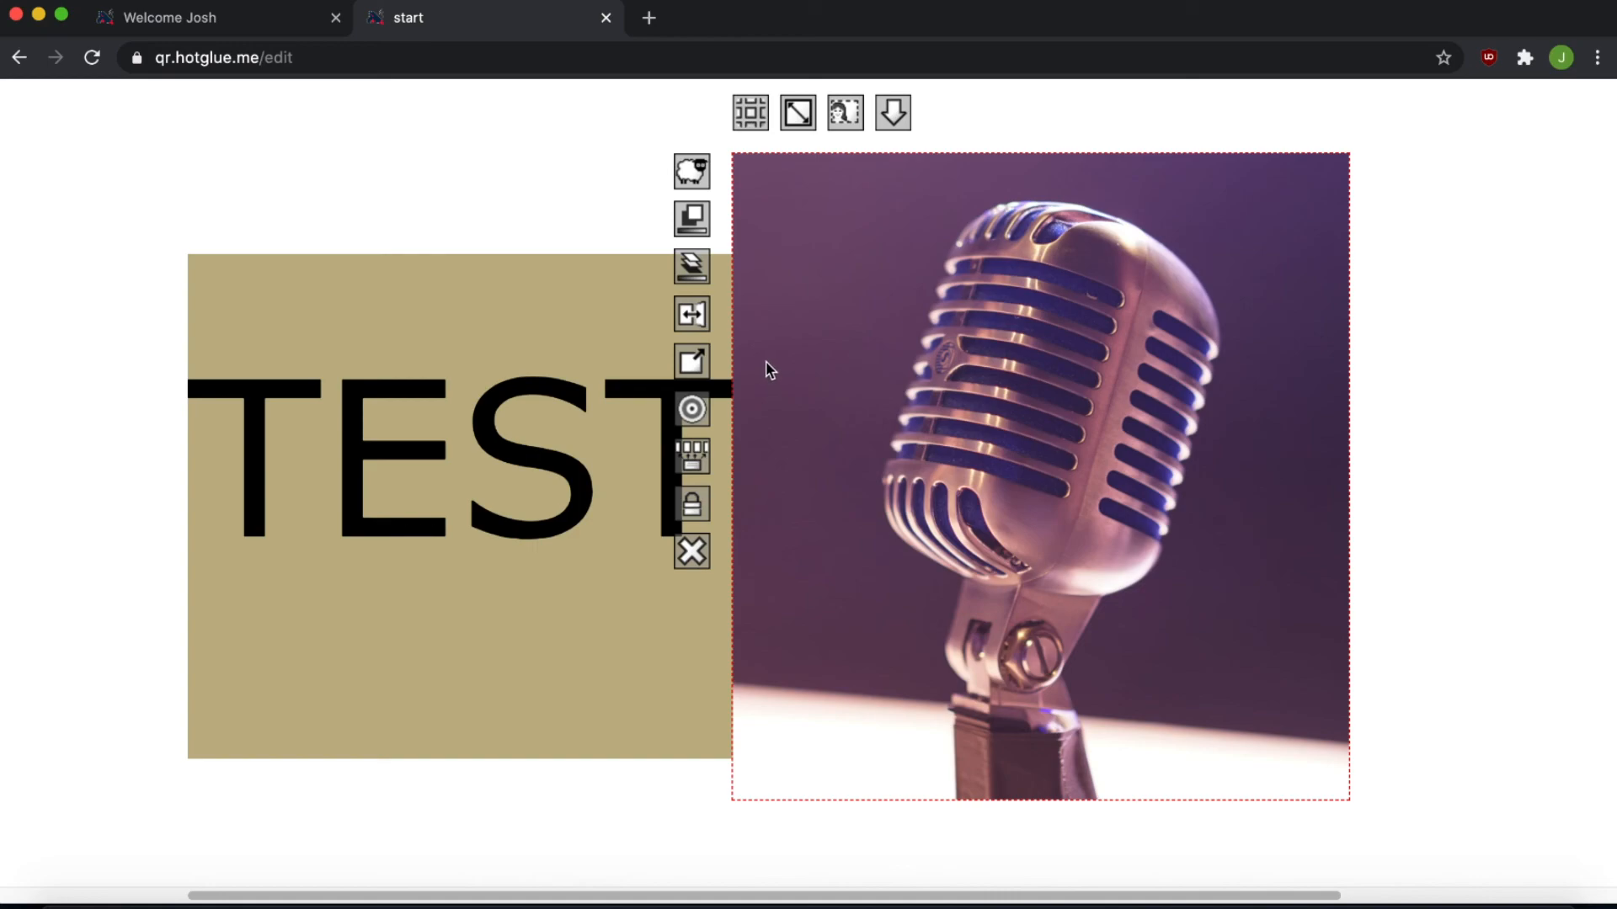
- Move the microphone image over the TEST box and toggle its stacking order, leaving the image behind the box
{"action": "left_click_drag", "start_coordinate": [1042, 375], "coordinate": [699, 336]}
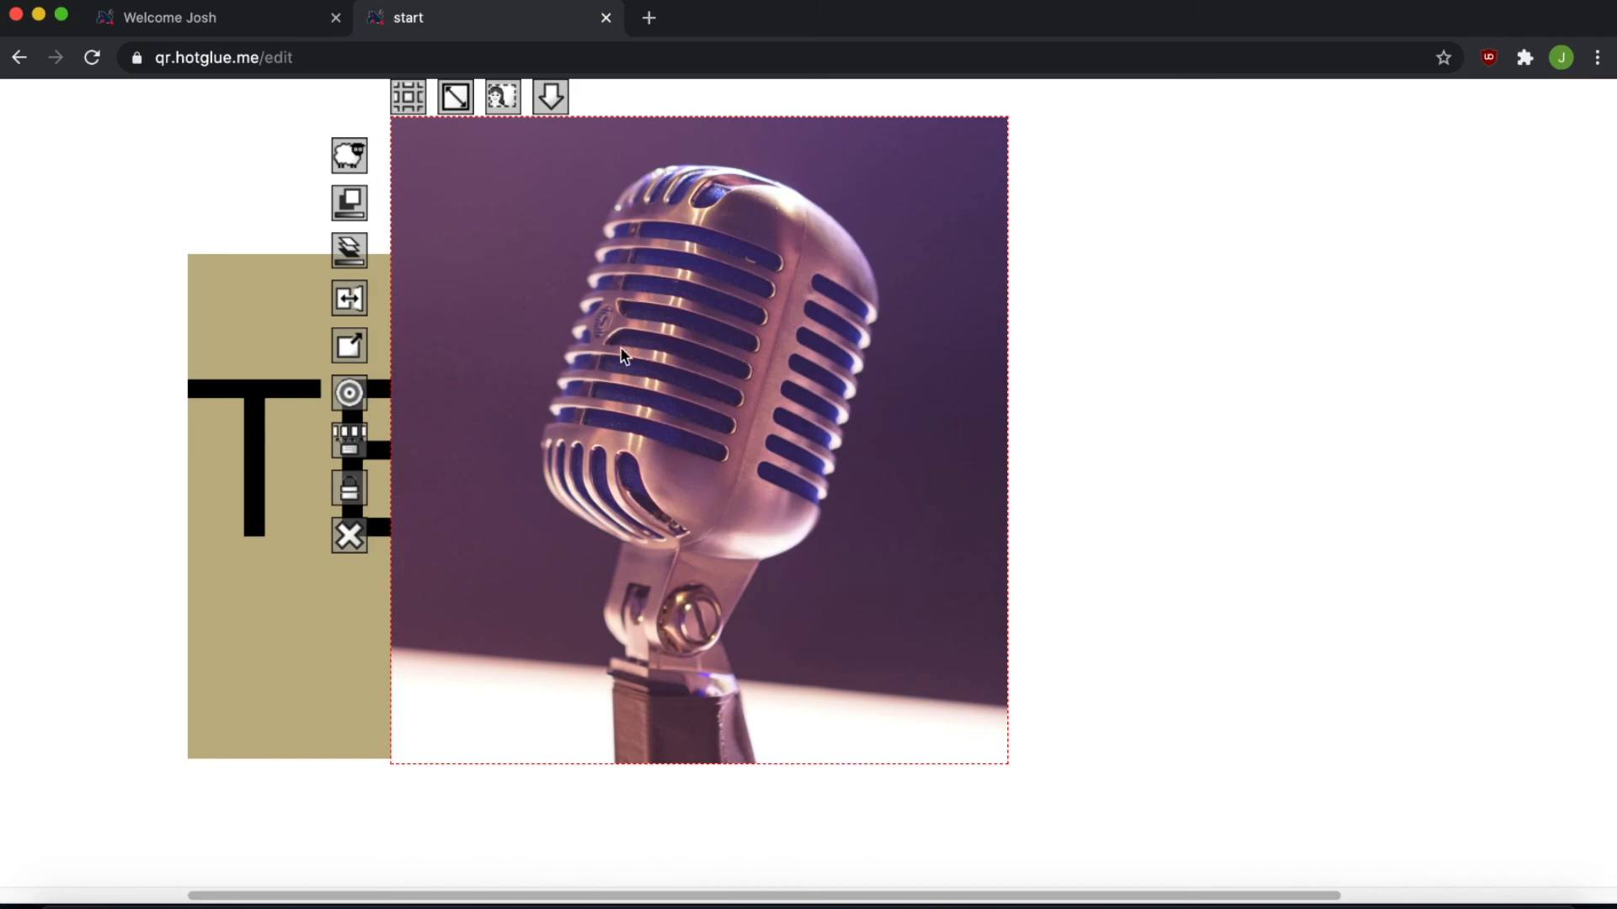
{"action": "left_click", "coordinate": [354, 253]}
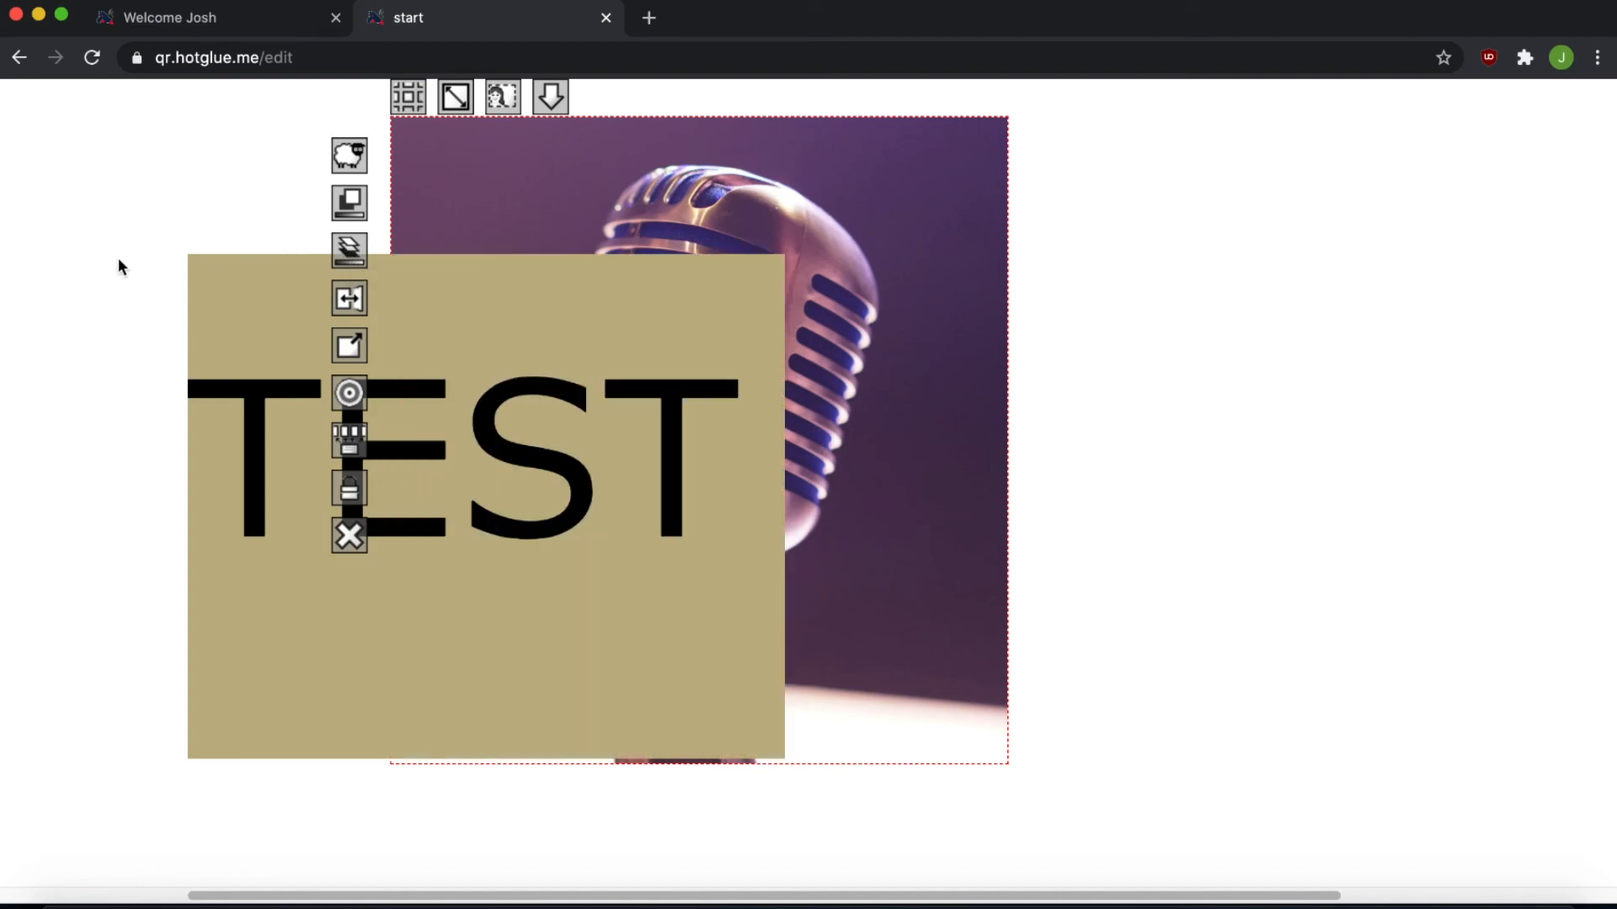
{"action": "left_click", "coordinate": [350, 251]}
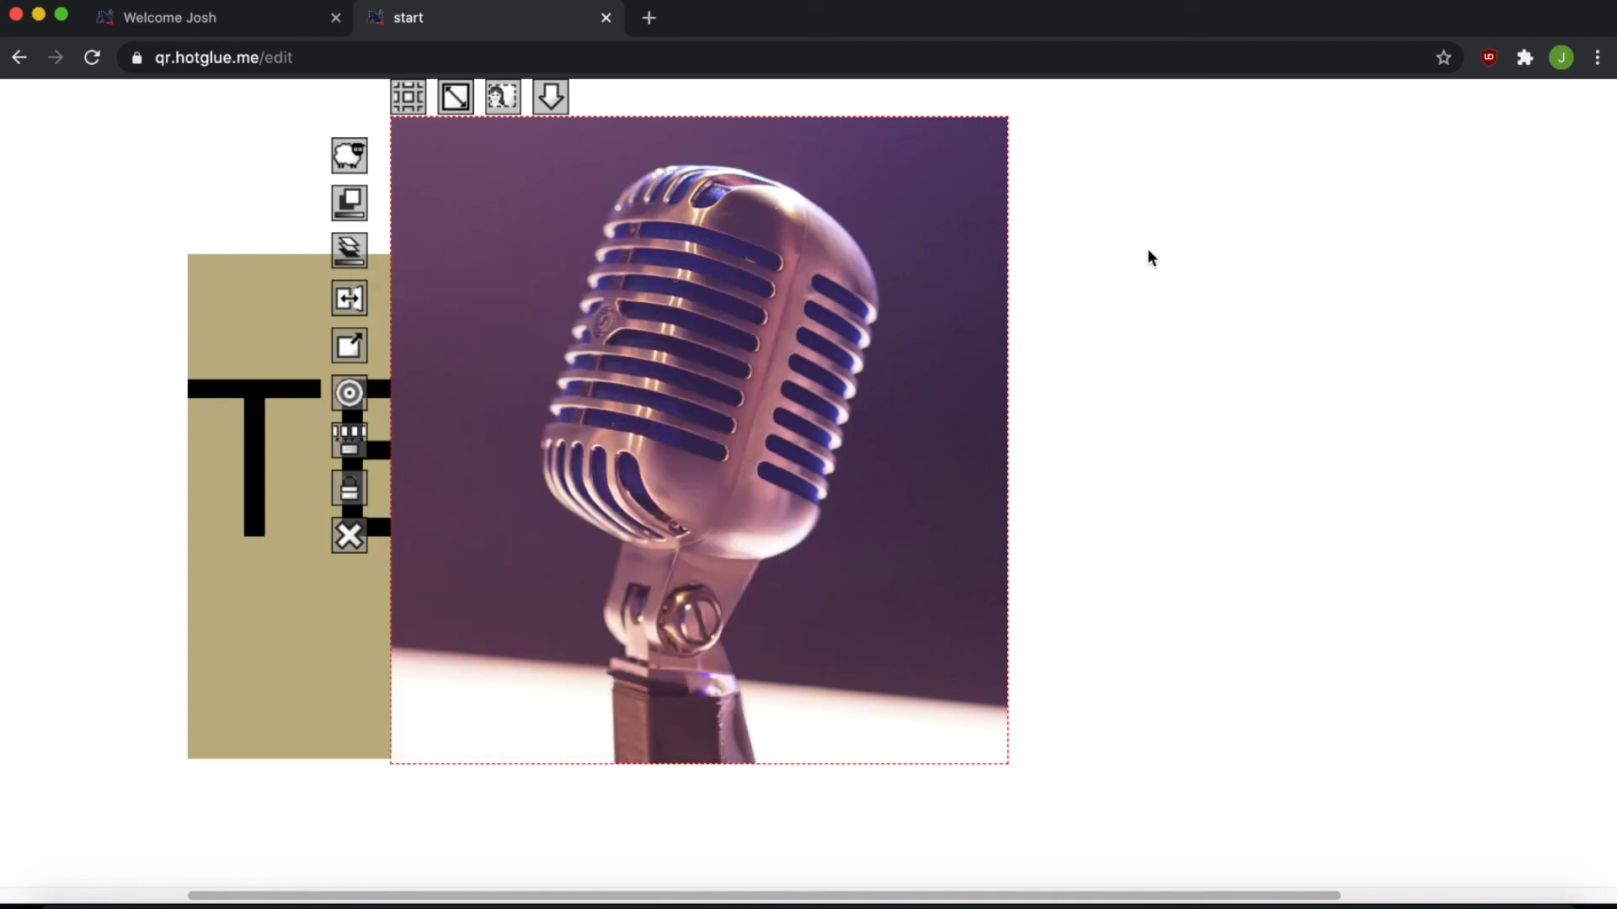
{"action": "left_click_drag", "start_coordinate": [1149, 251], "coordinate": [2, 270]}
- Move the microphone image clear of the TEST box, then back so its left part sits behind the box's right edge
{"action": "left_click_drag", "start_coordinate": [896, 171], "coordinate": [1323, 210]}
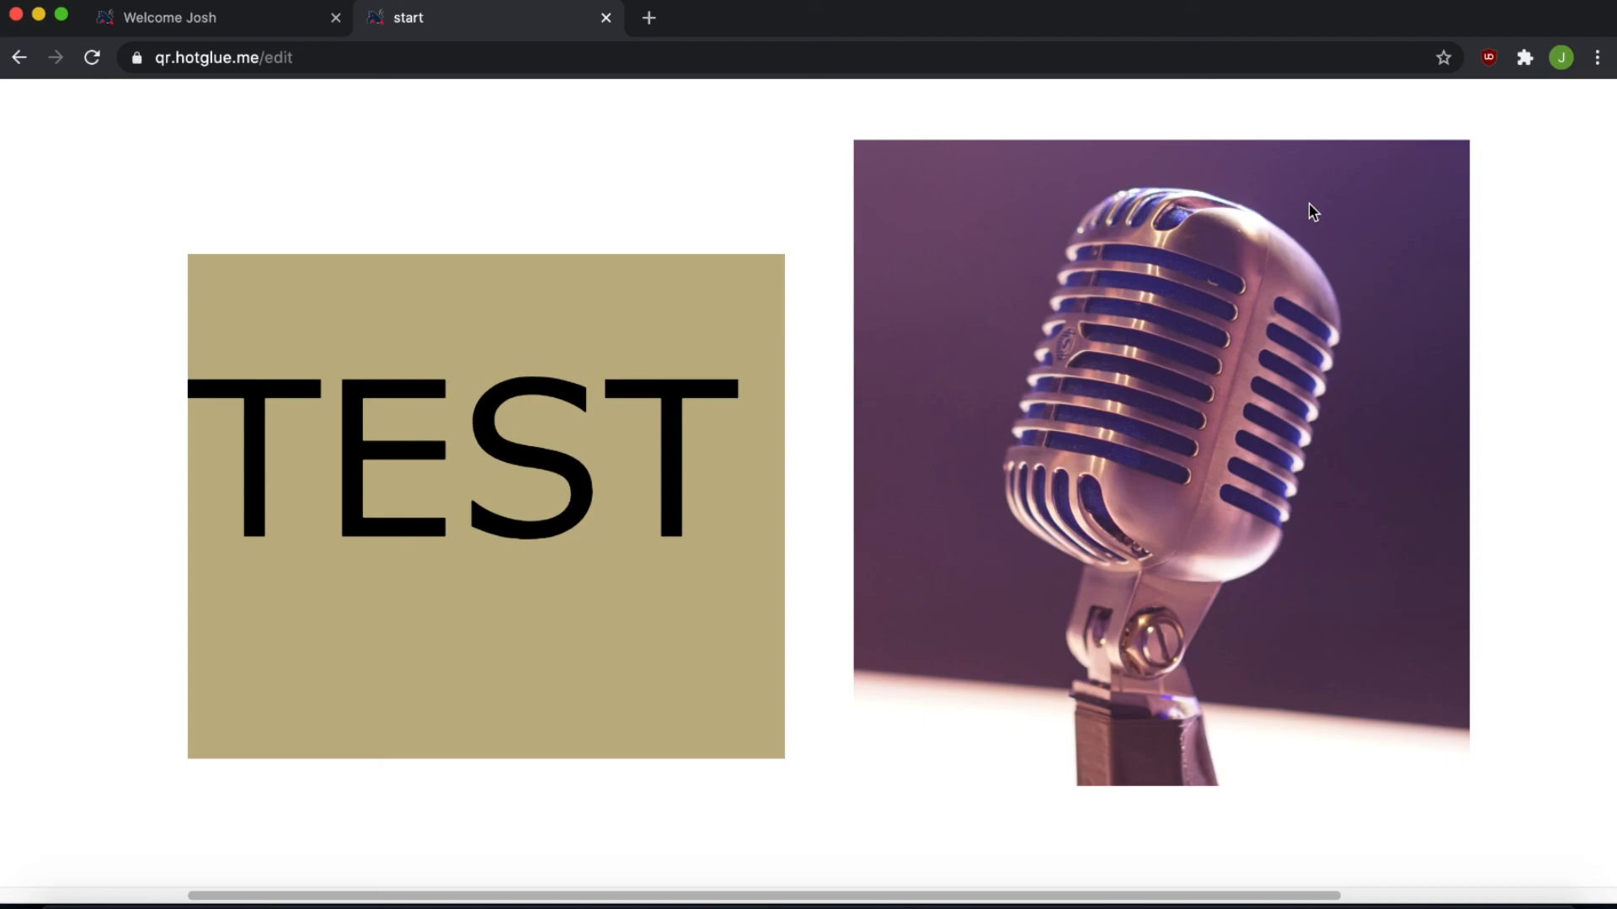
{"action": "left_click_drag", "start_coordinate": [1205, 254], "coordinate": [982, 226]}
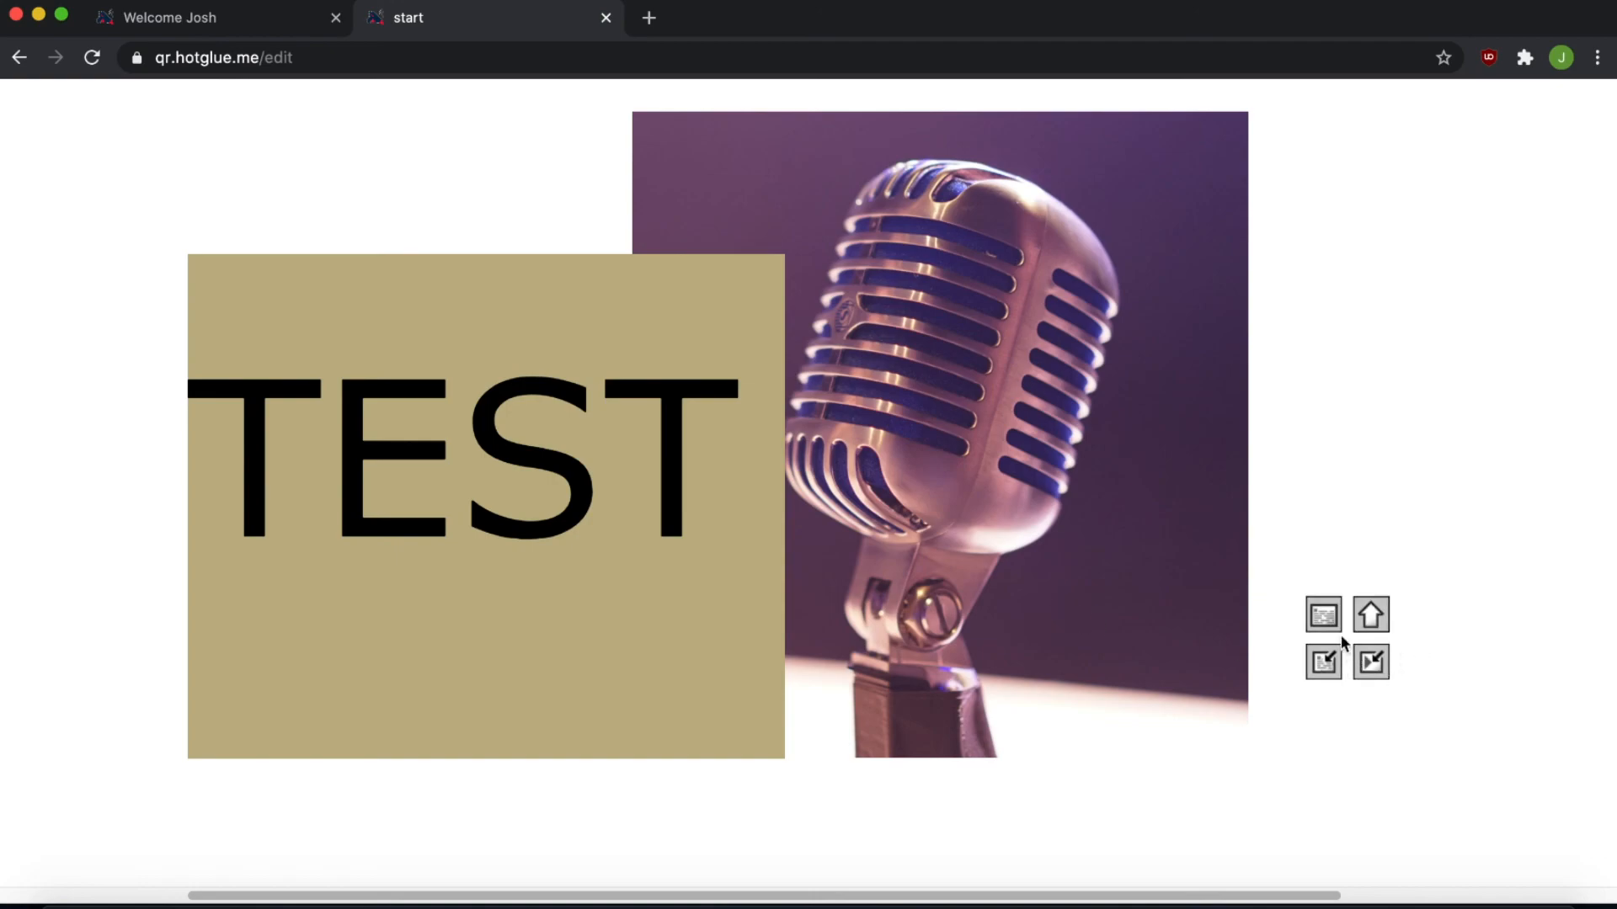
{"action": "left_click", "coordinate": [1062, 392]}
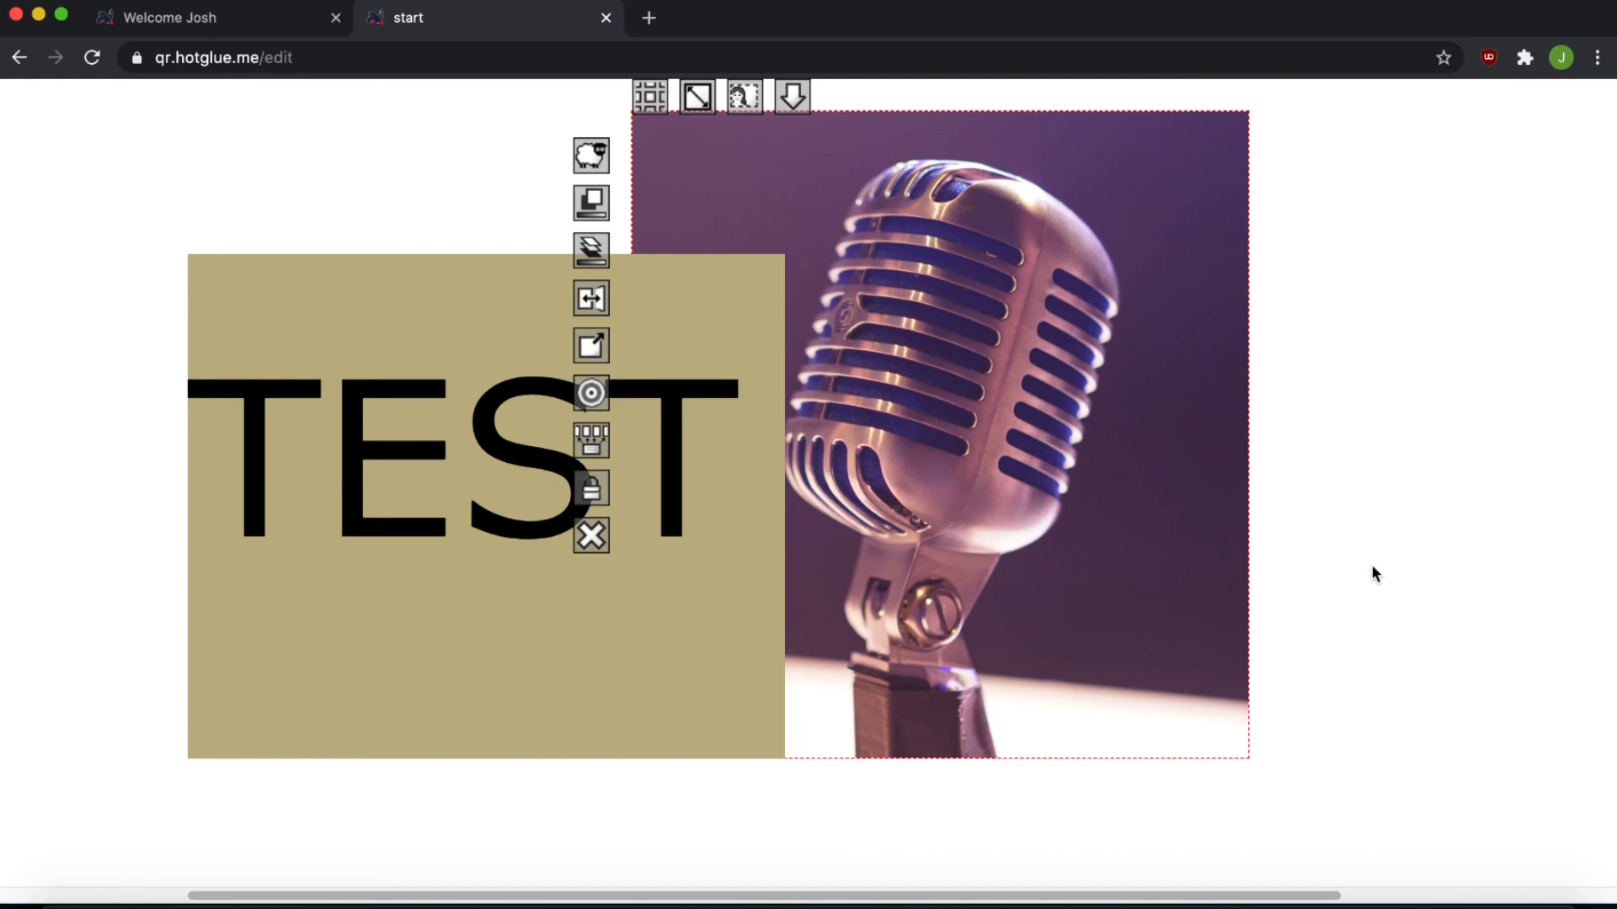
{"action": "left_click", "coordinate": [1147, 817]}
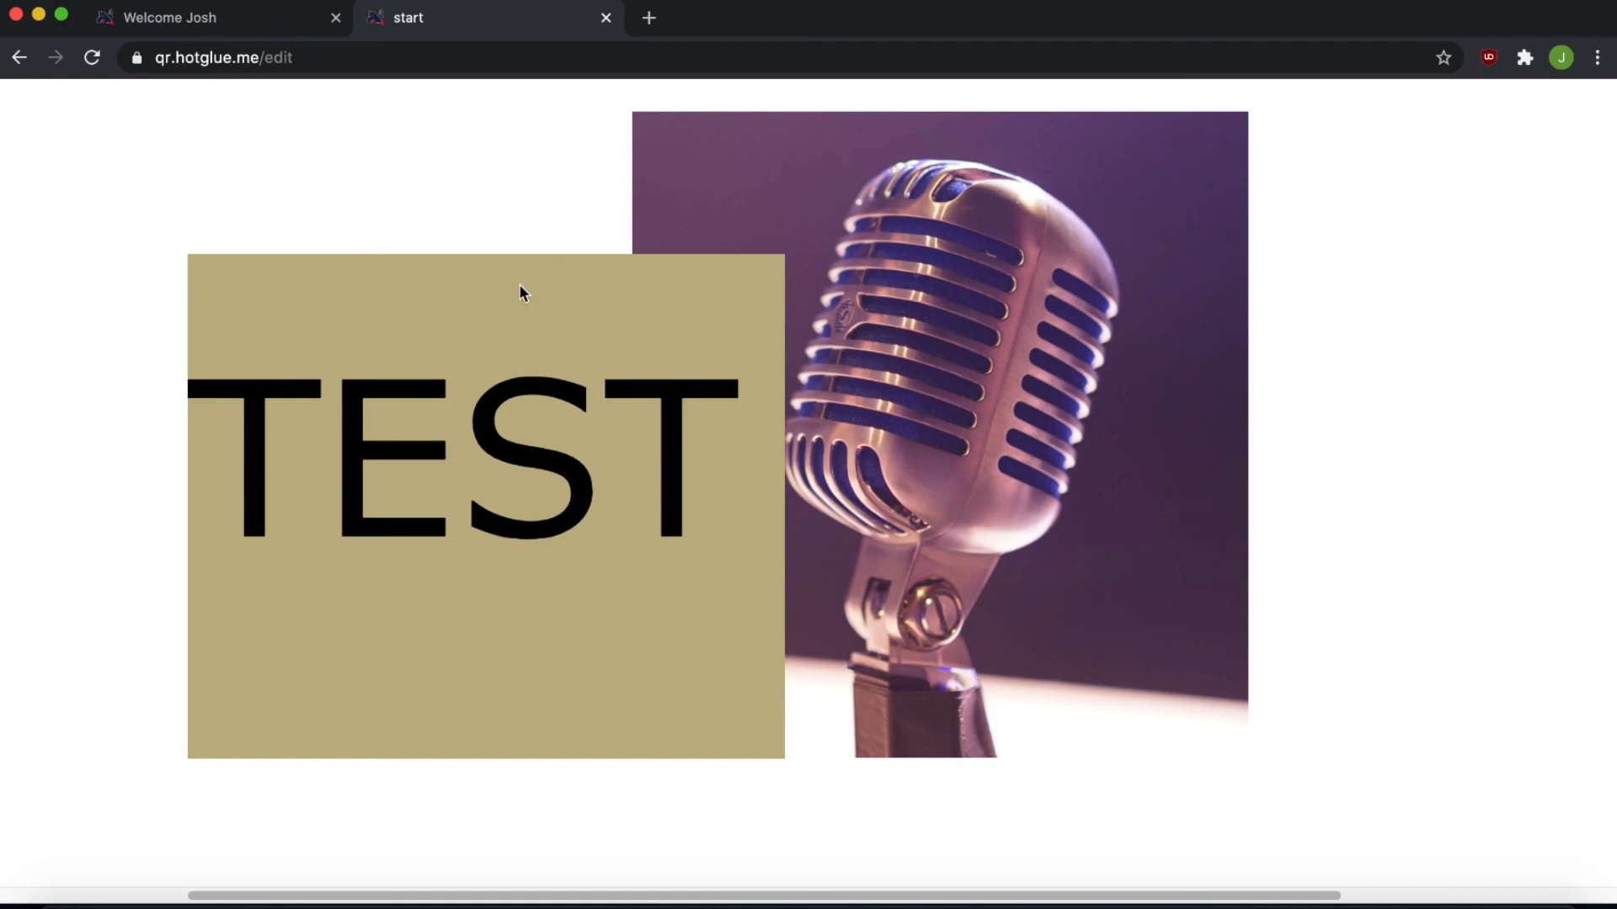
- Examine the start page's custom code areas for the head and body sections, then return to the page editor
{"action": "left_click", "coordinate": [442, 219]}
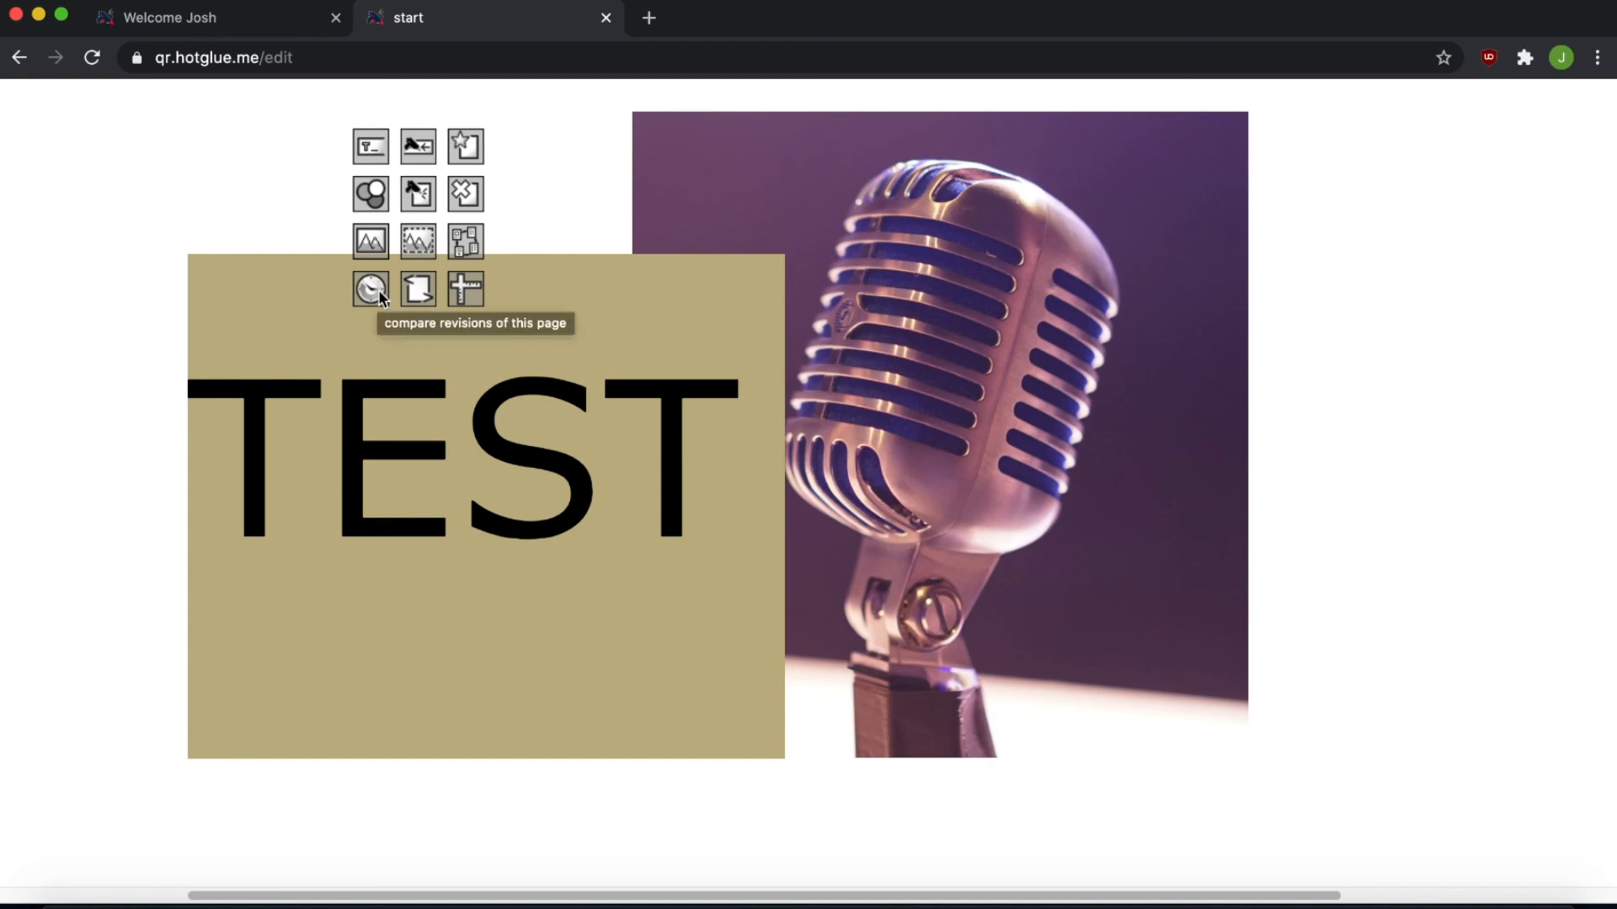
{"action": "left_click", "coordinate": [421, 287]}
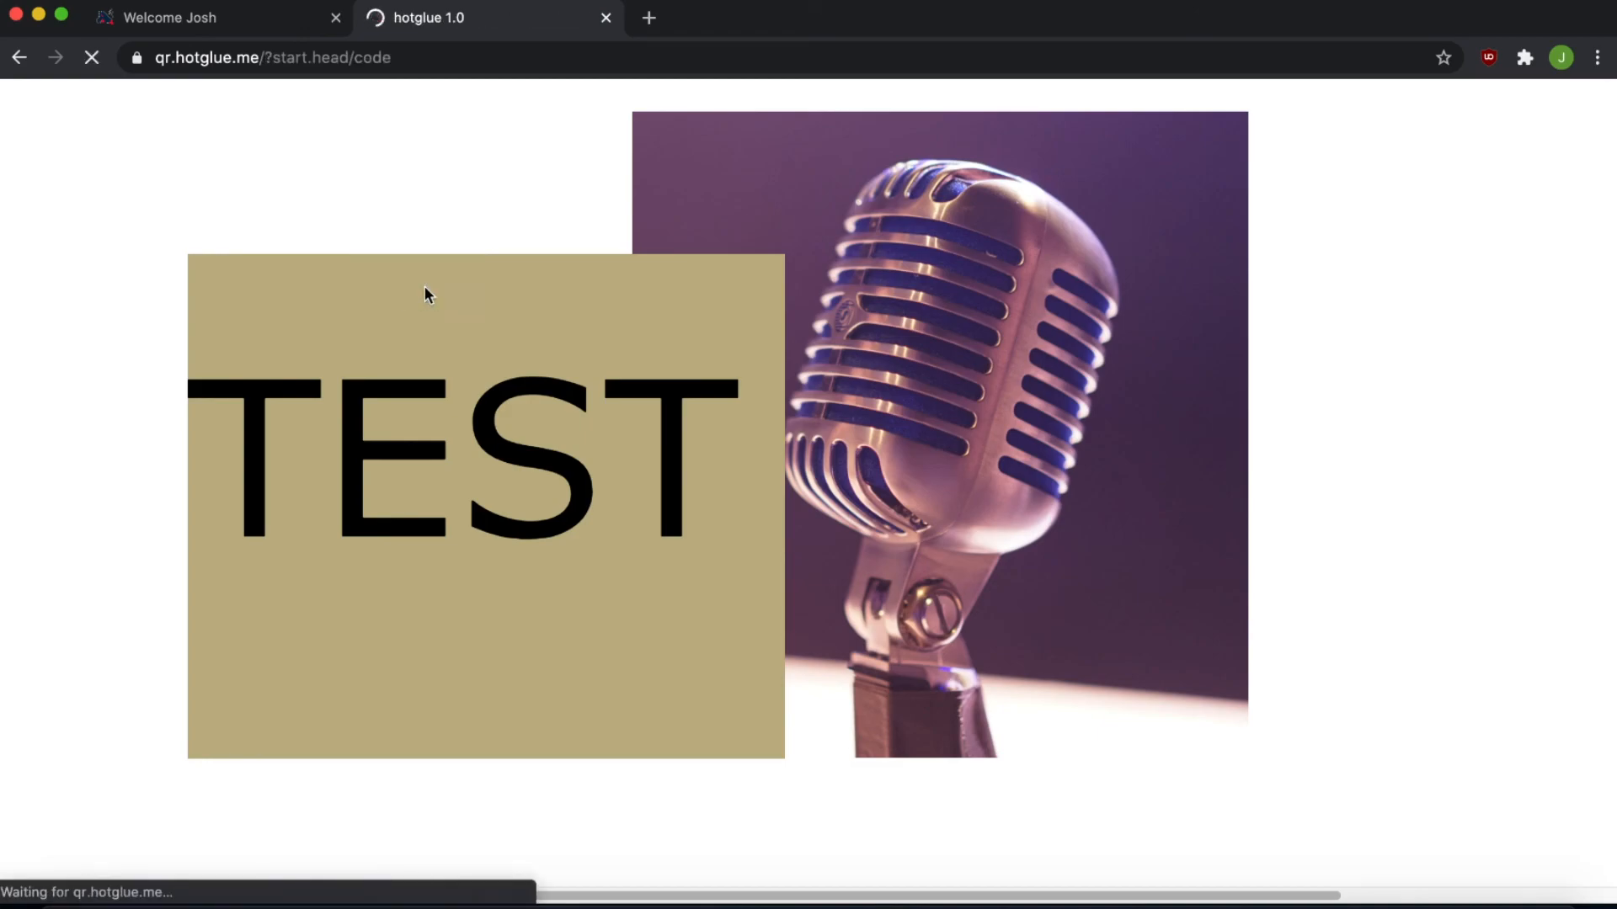
{"action": "scroll", "coordinate": [147, 223], "scroll_direction": "down", "scroll_amount": 2}
{"action": "scroll", "coordinate": [159, 260], "scroll_direction": "up", "scroll_amount": 2}
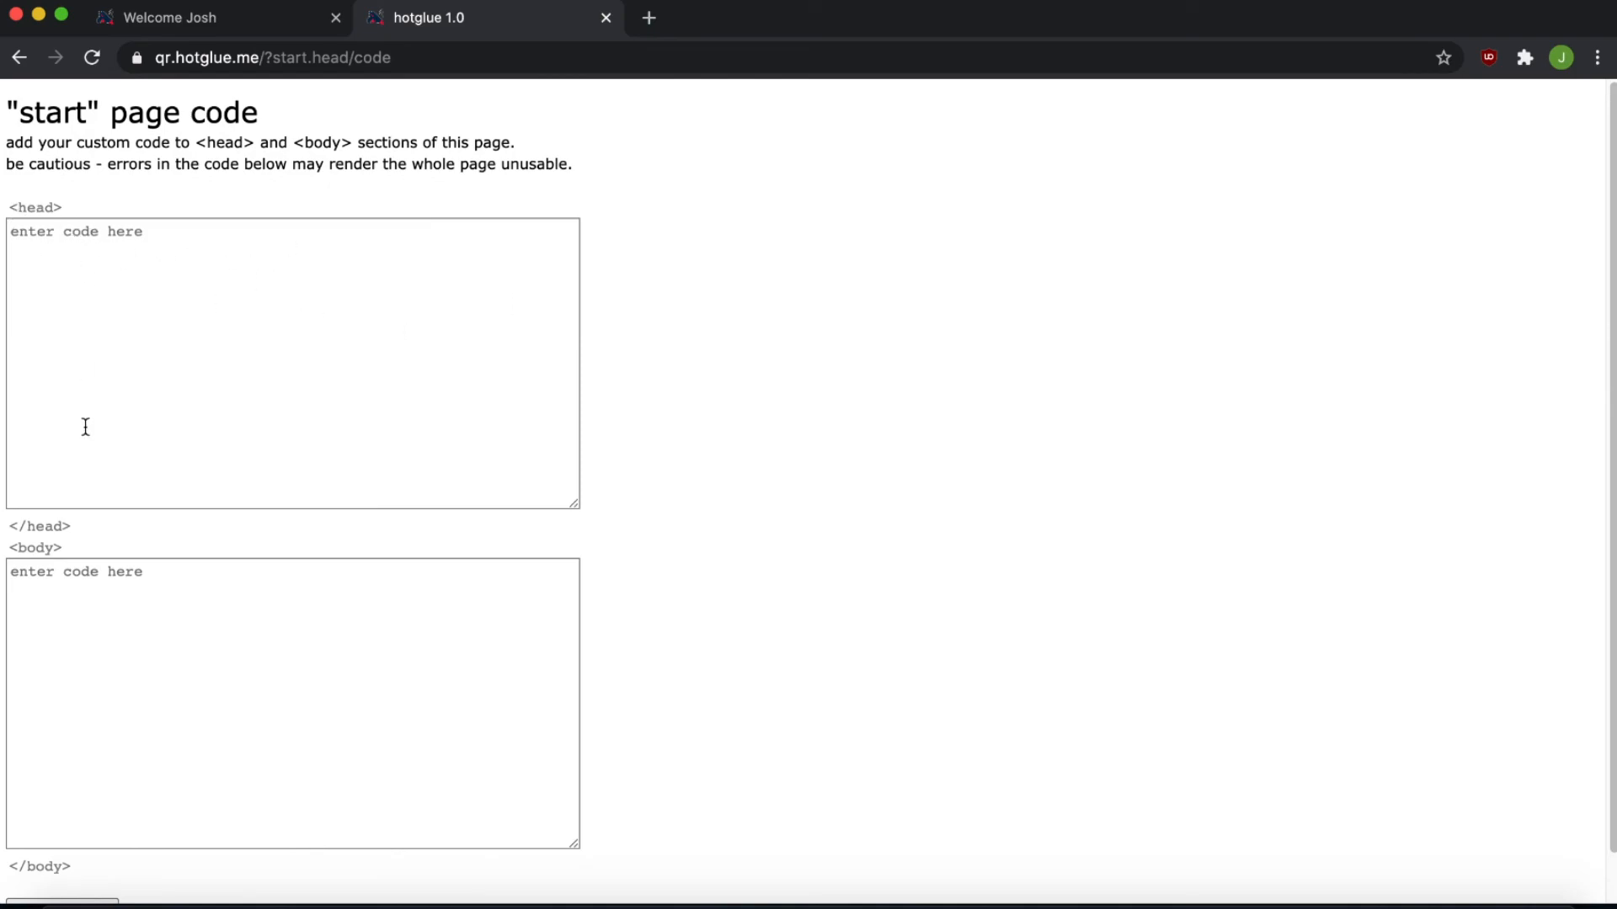
{"action": "scroll", "coordinate": [224, 686], "scroll_direction": "down", "scroll_amount": 1}
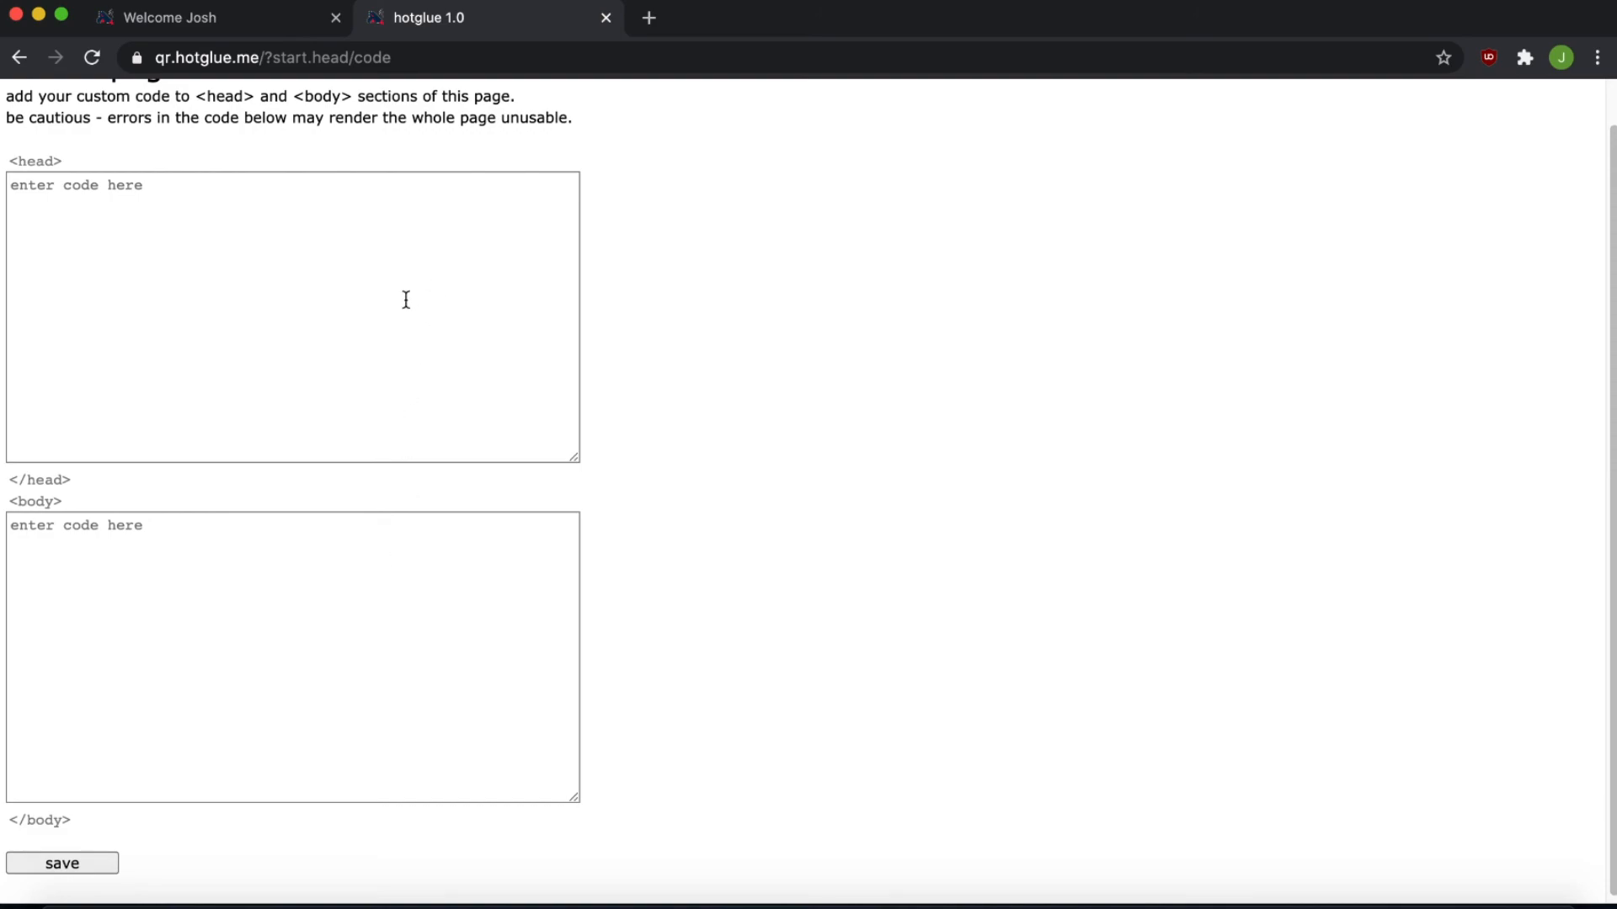
{"action": "scroll", "coordinate": [406, 300], "scroll_direction": "up", "scroll_amount": 1}
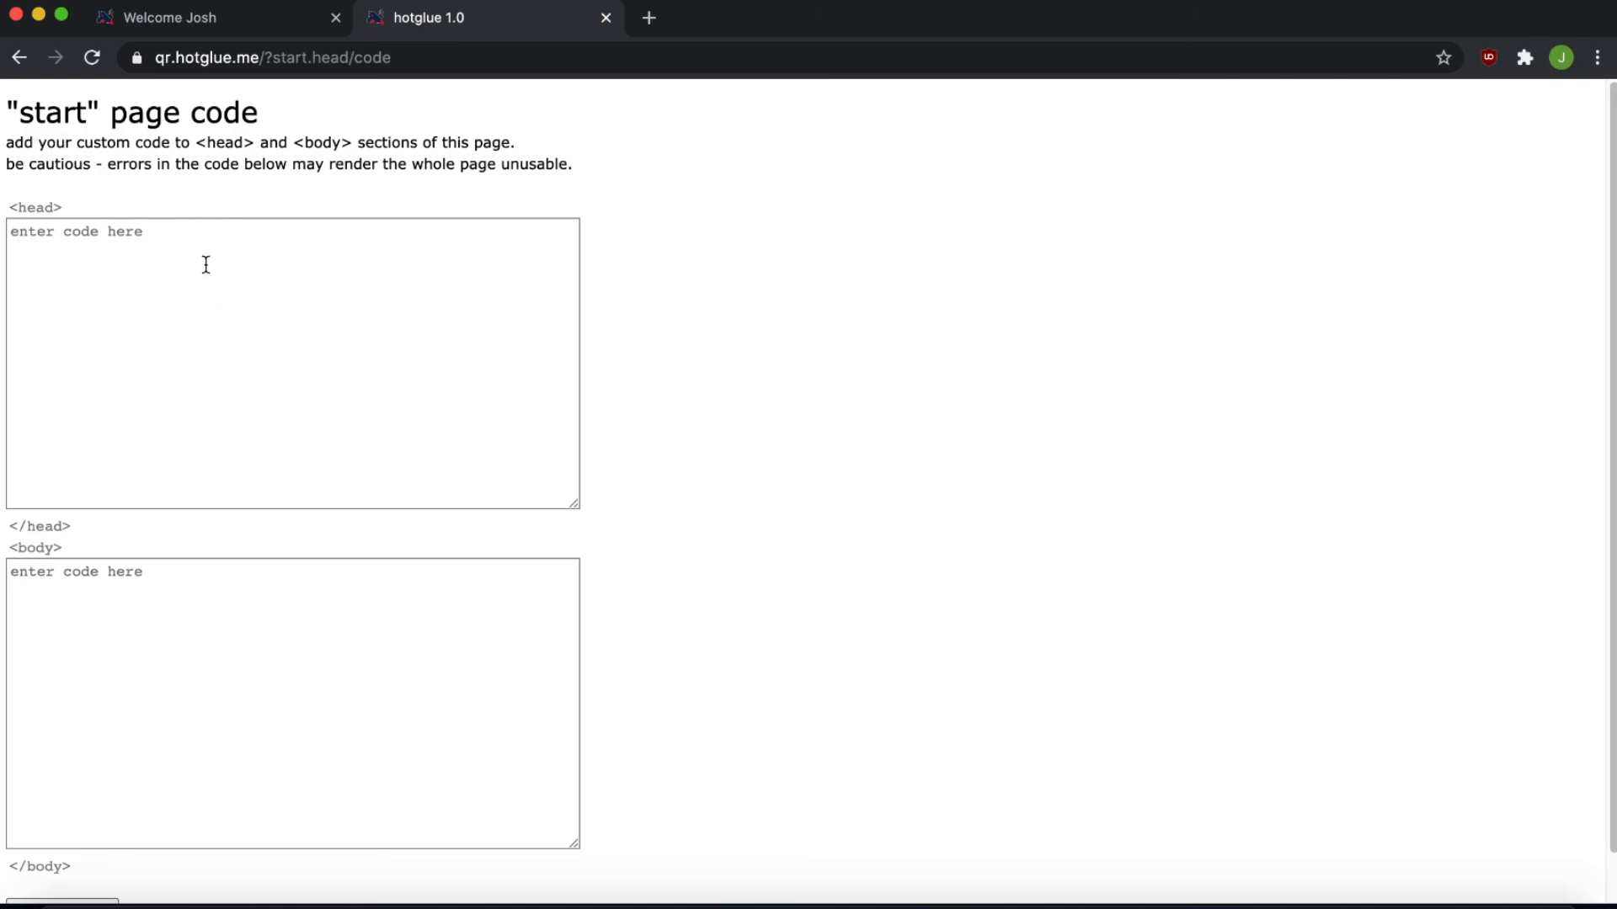
{"action": "scroll", "coordinate": [238, 453], "scroll_direction": "down", "scroll_amount": 1}
{"action": "scroll", "coordinate": [238, 453], "scroll_direction": "down", "scroll_amount": 1}
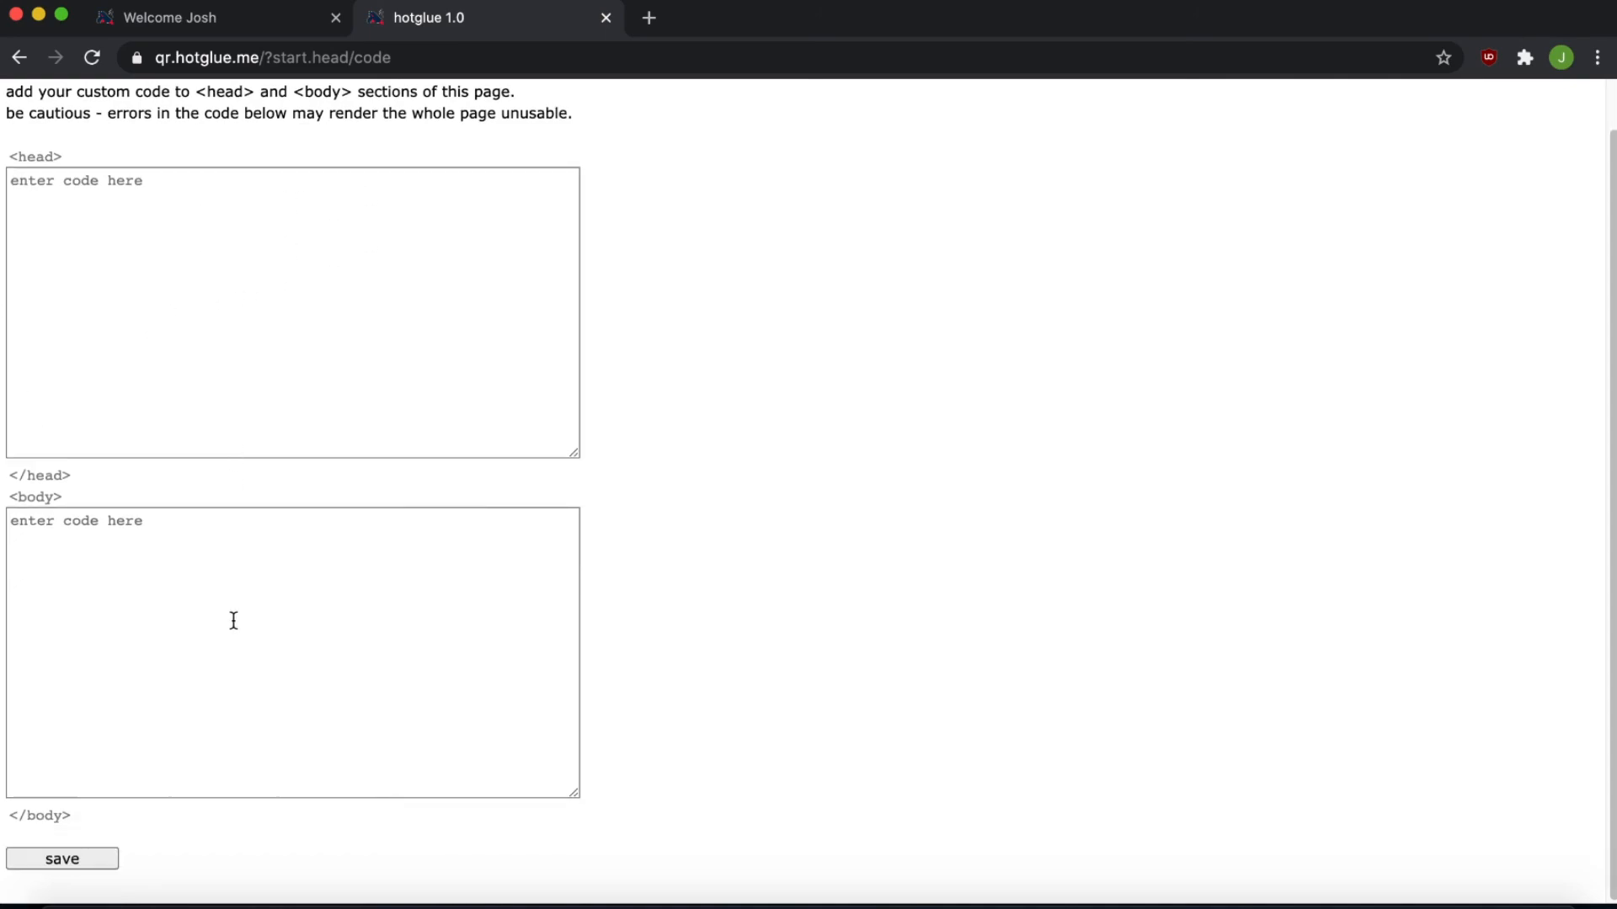
{"action": "left_click", "coordinate": [19, 59]}
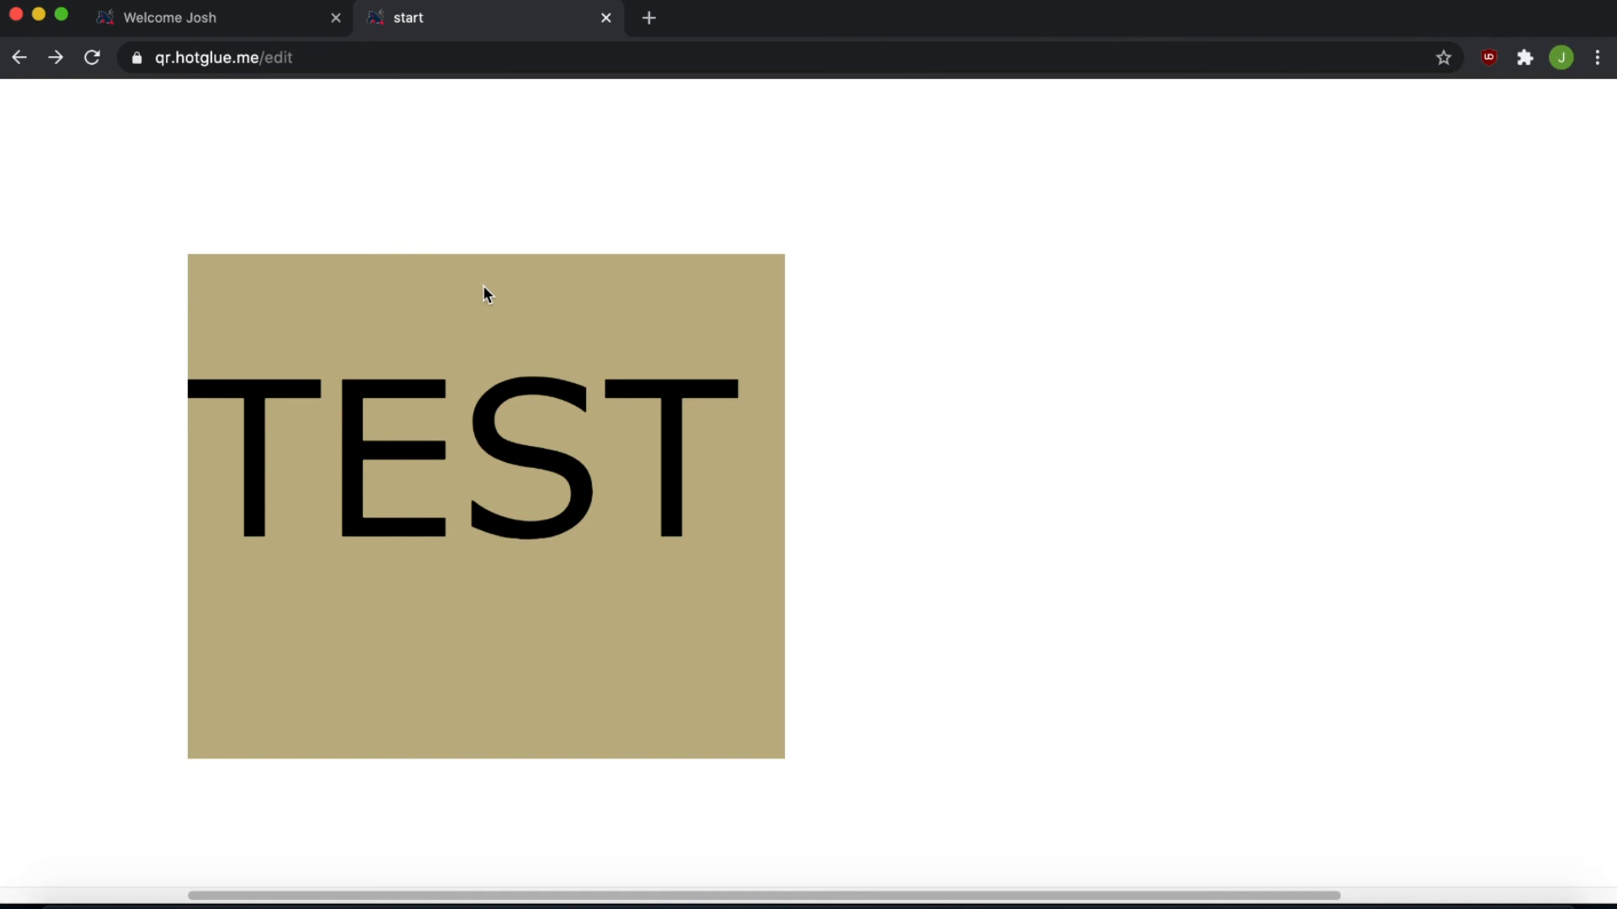
- Create a new page named red and add a blue text object to its lower middle area
{"action": "left_click", "coordinate": [905, 495]}
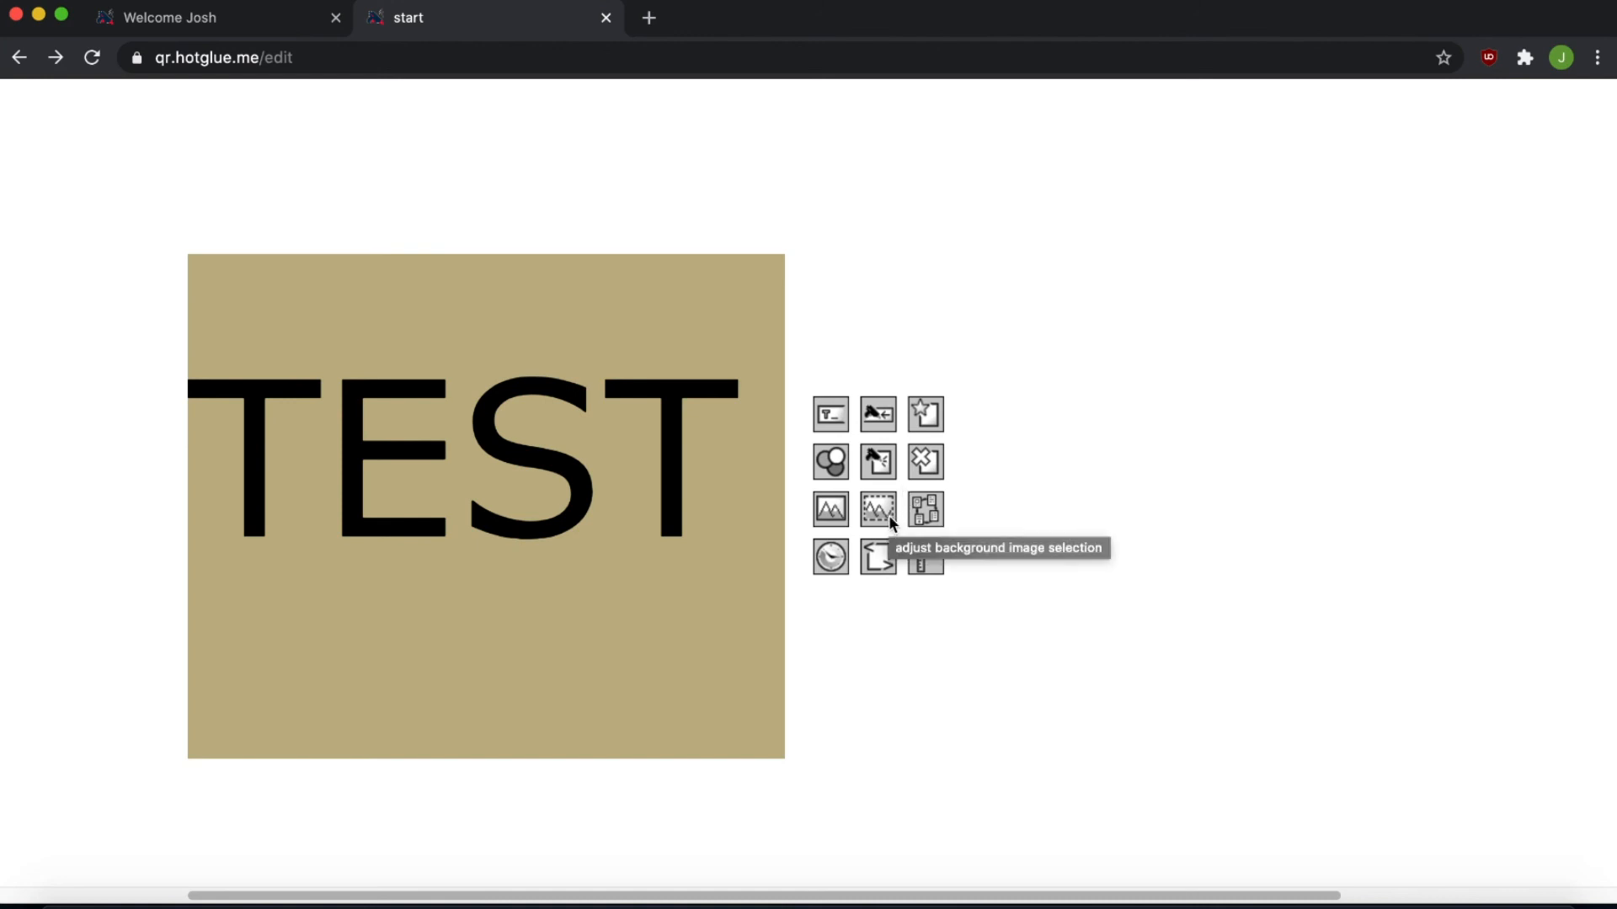
{"action": "left_click", "coordinate": [876, 466]}
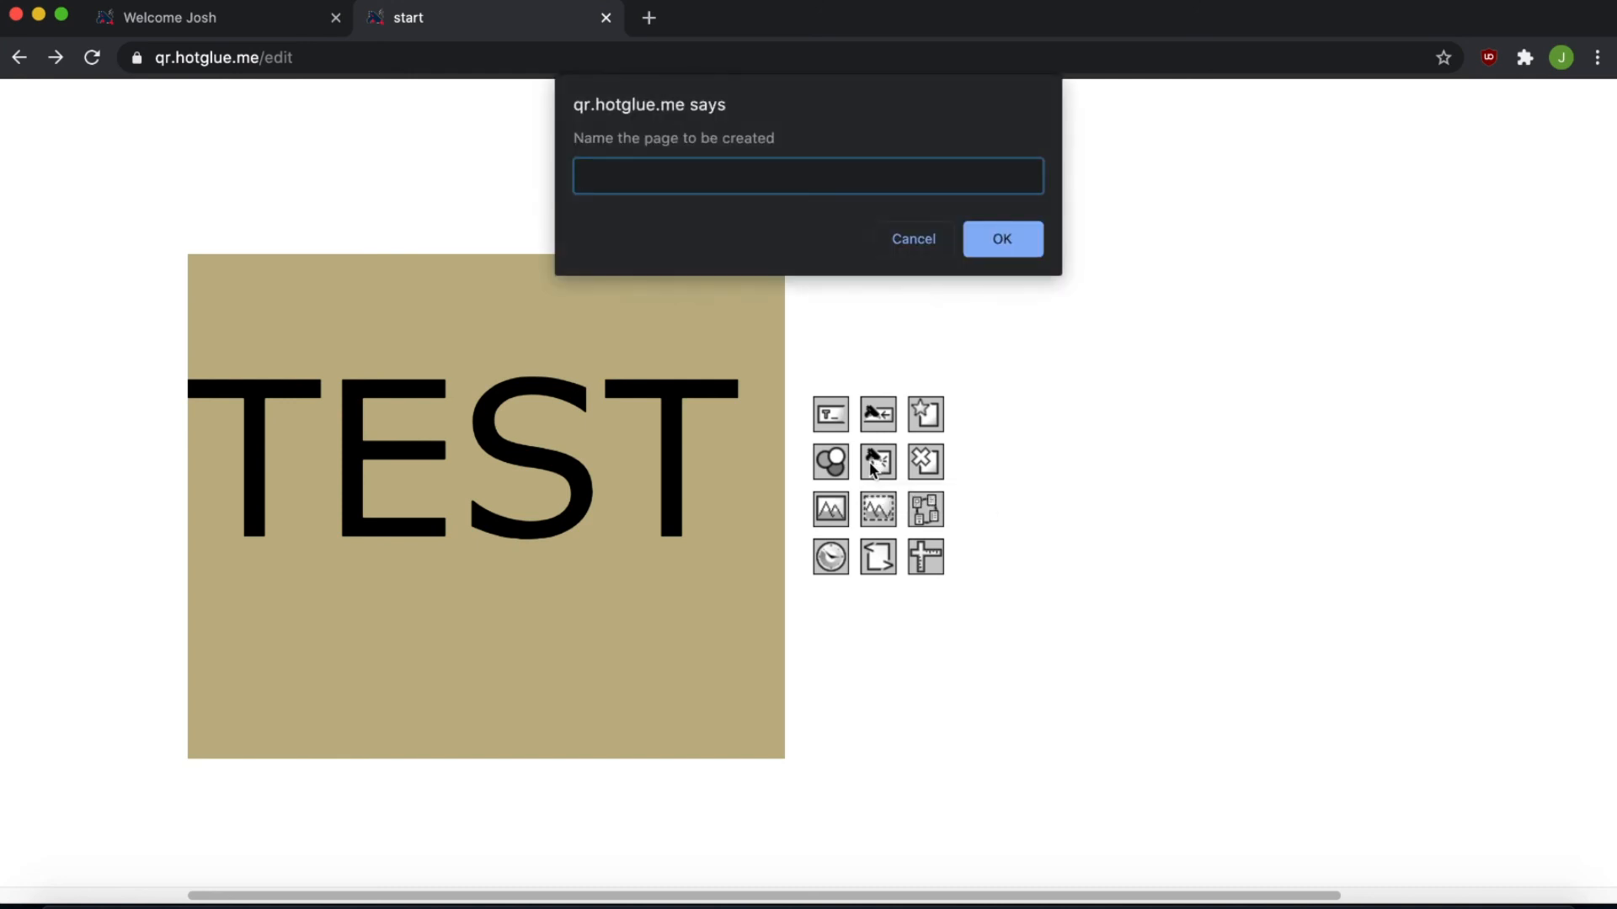
{"action": "type", "text": "red"}
{"action": "key", "text": "Return"}
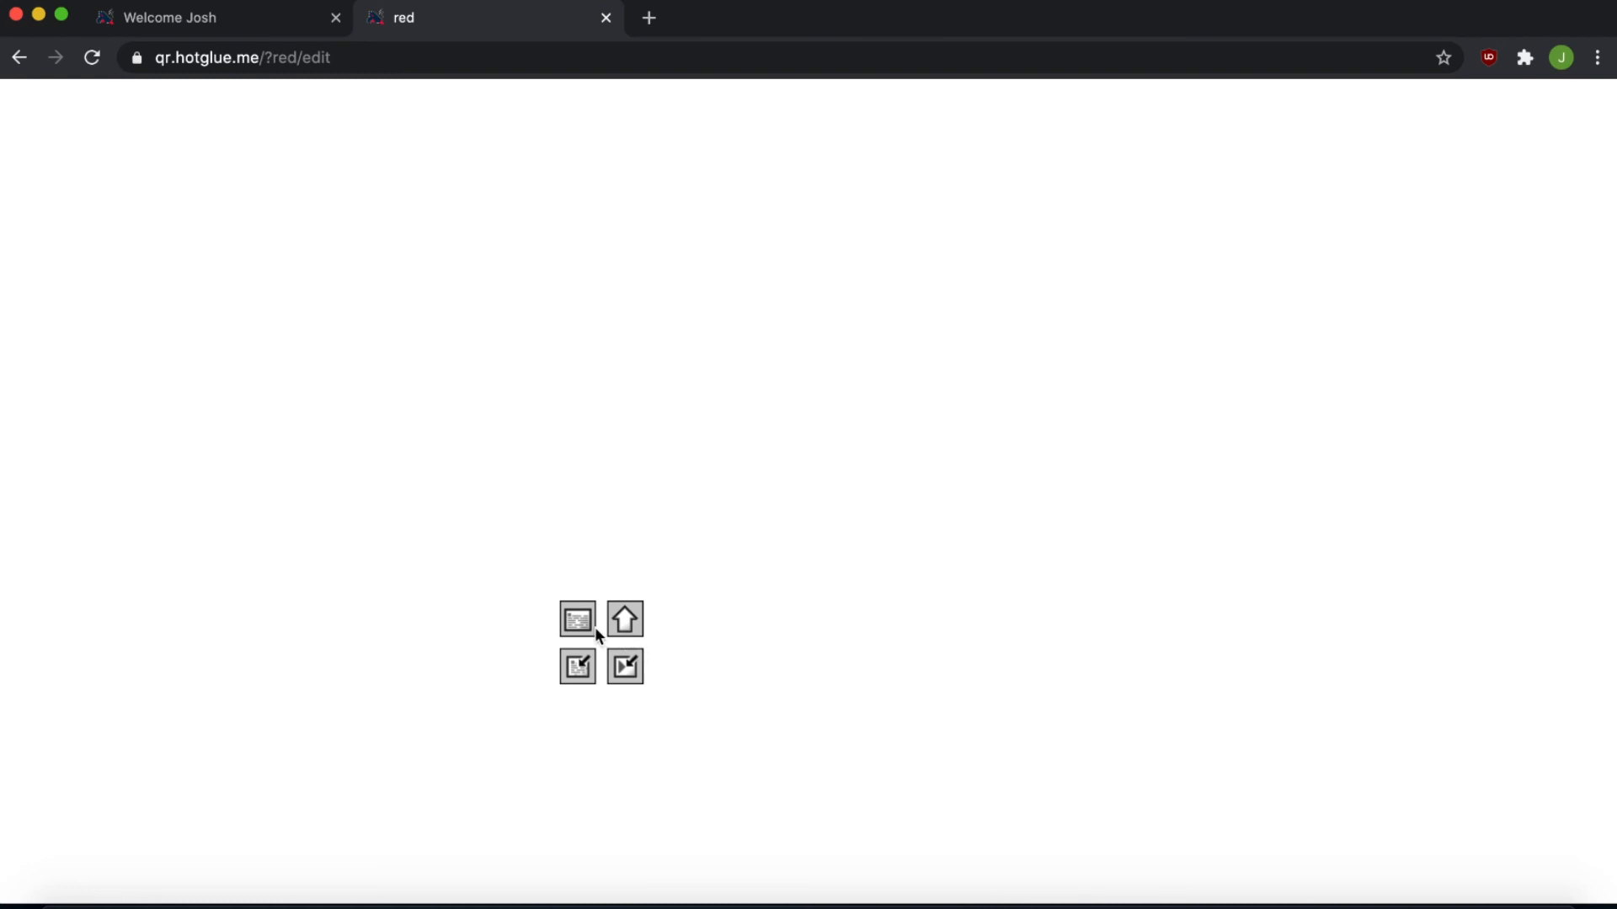
{"action": "left_click", "coordinate": [586, 624]}
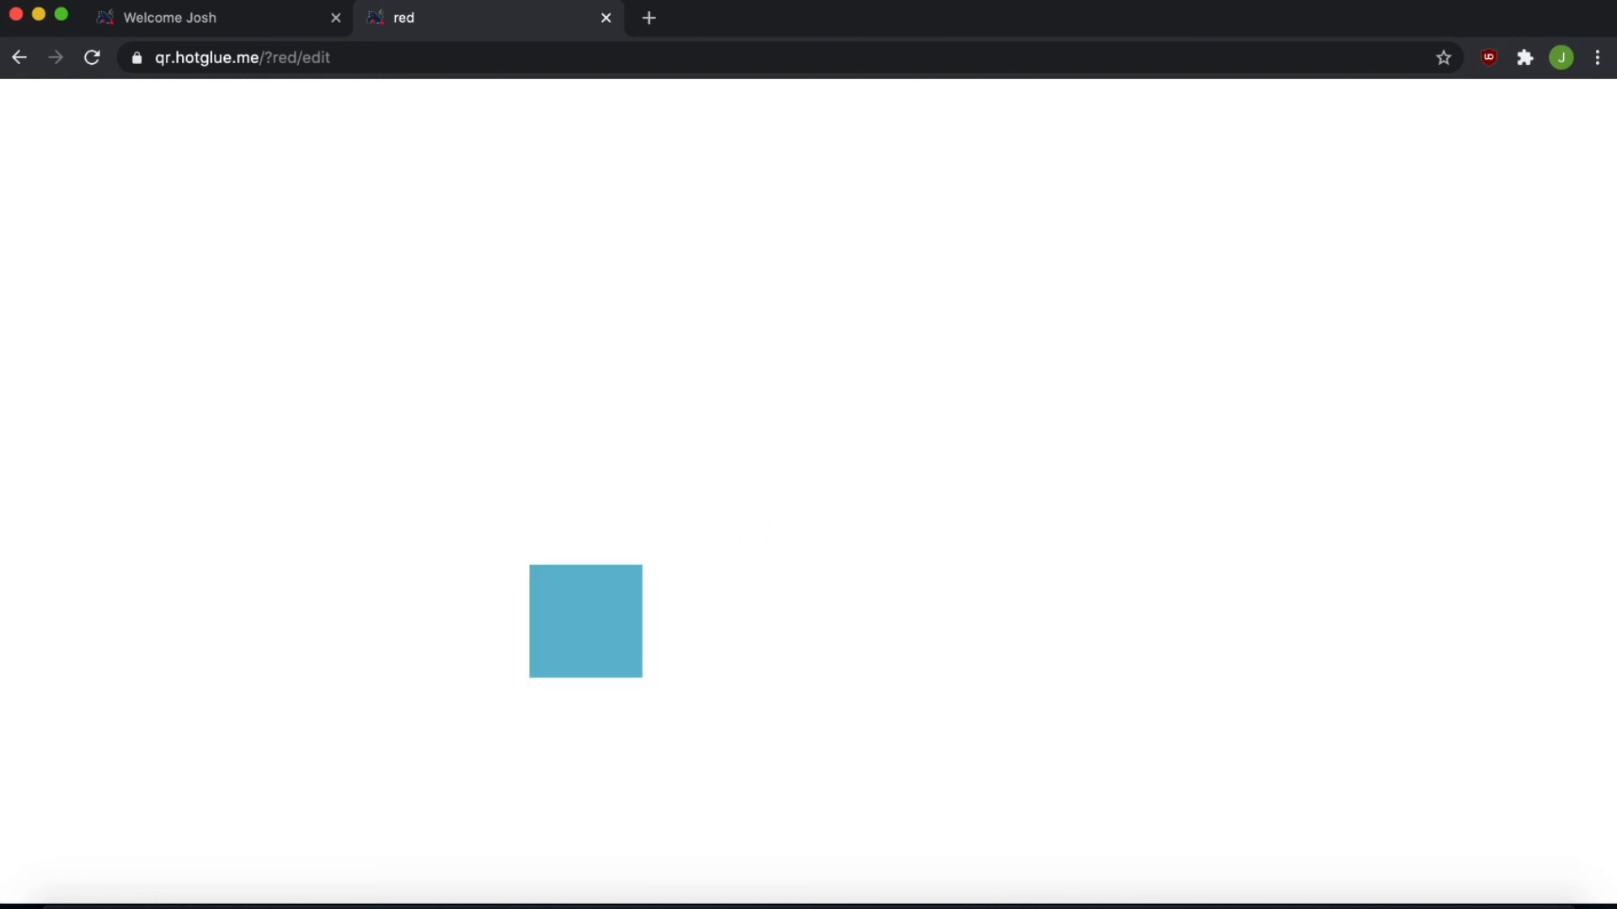
- Display the published version of the red page by removing /edit from its address
{"action": "left_click_drag", "start_coordinate": [375, 64], "coordinate": [297, 58]}
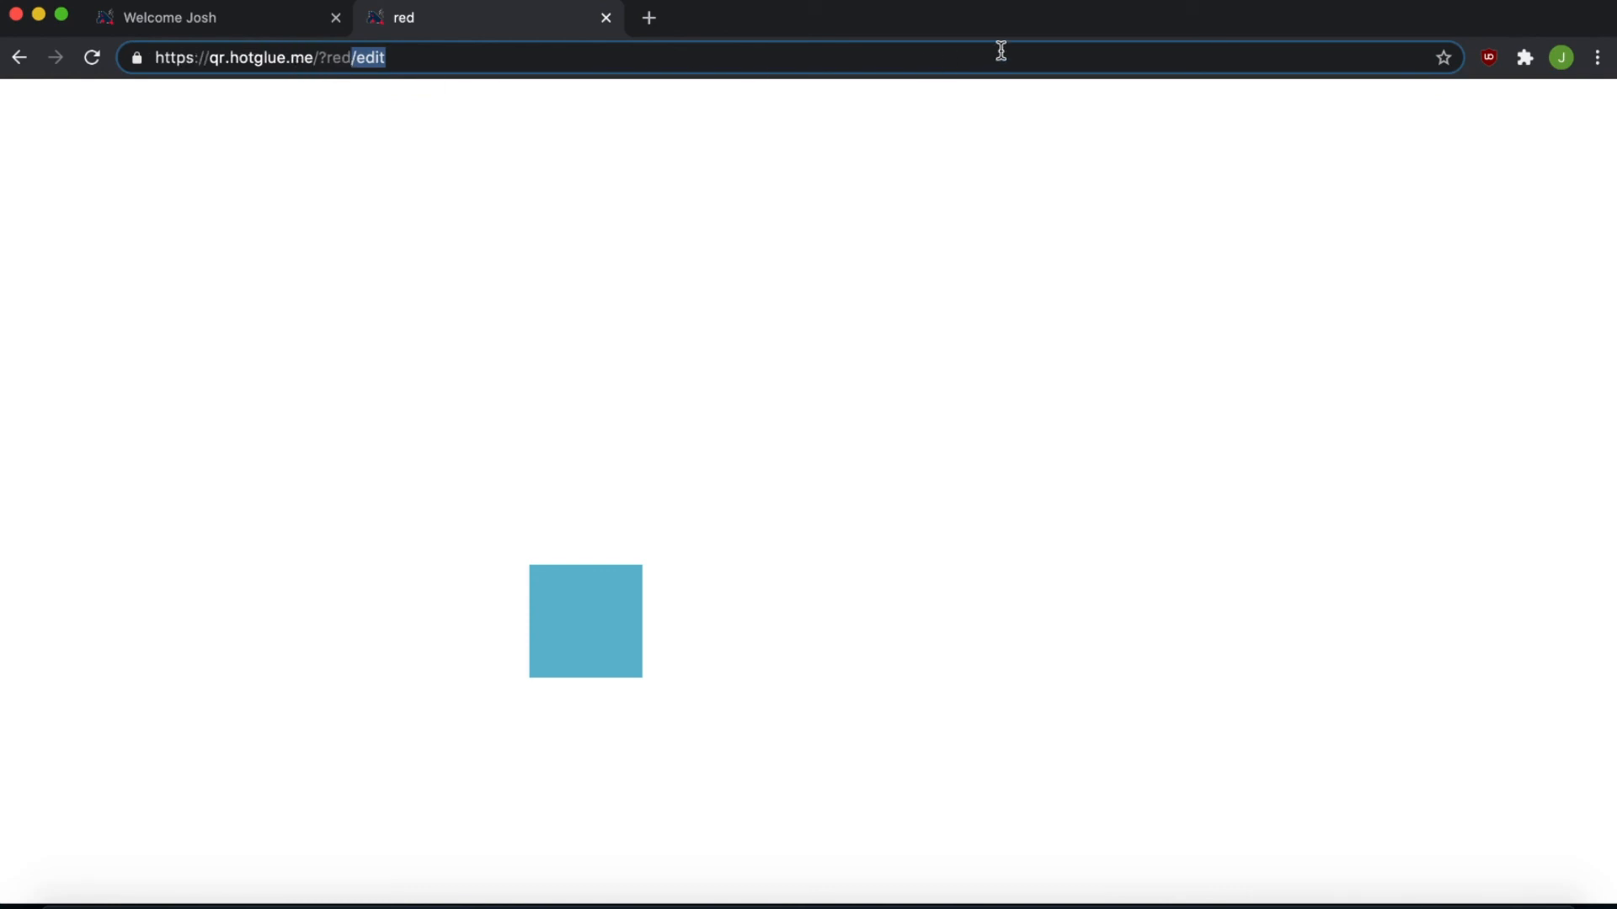
{"action": "key", "text": "BackSpace"}
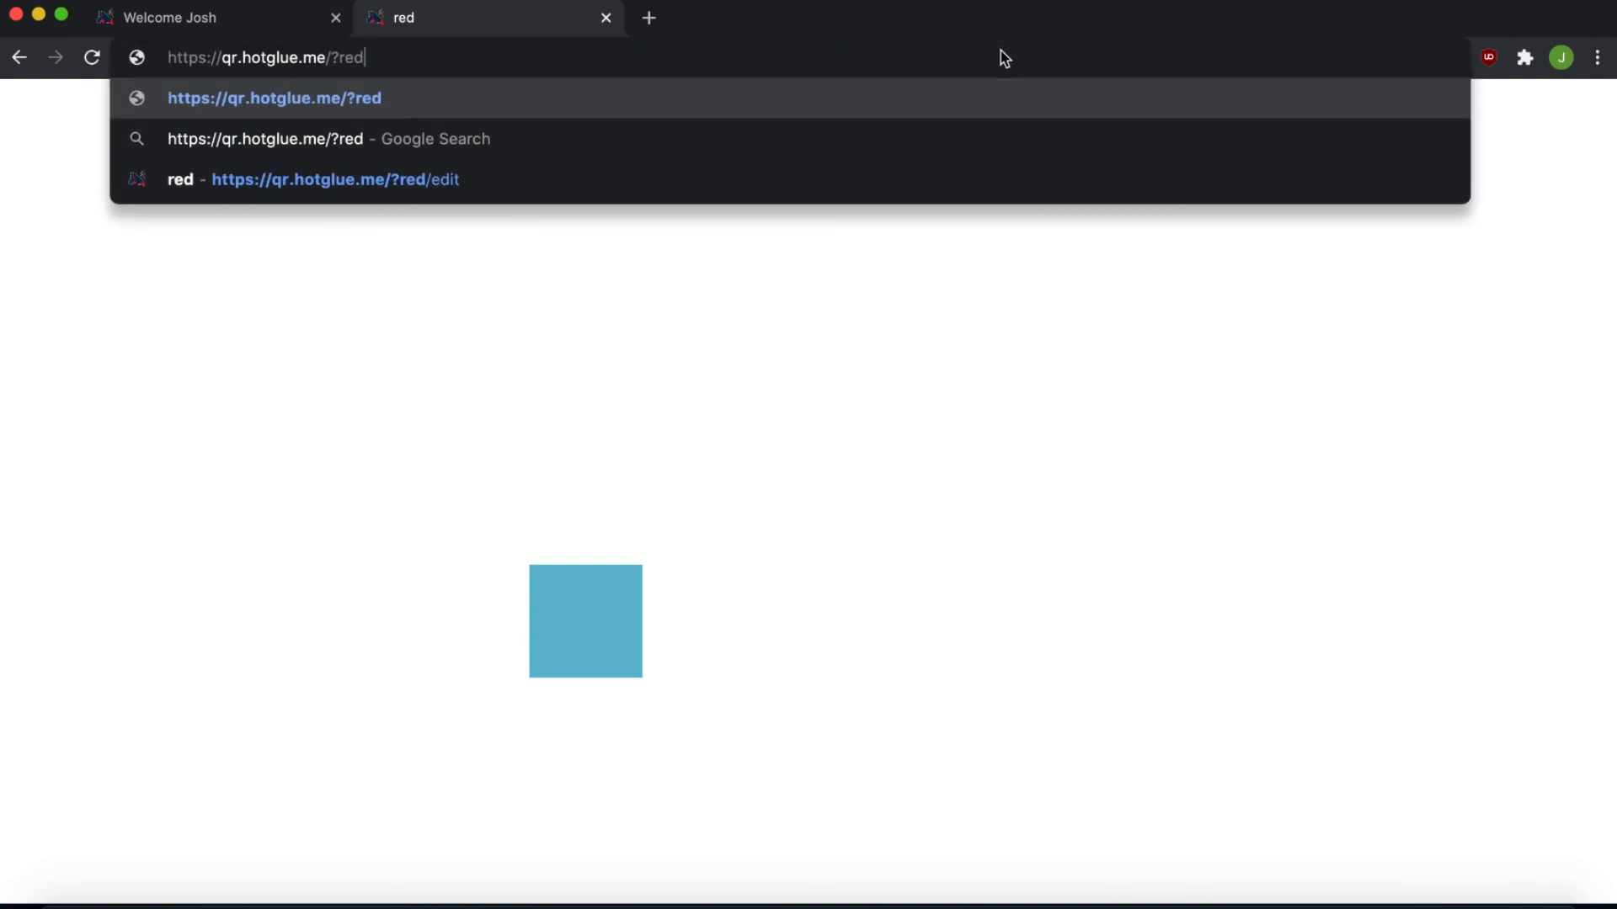
{"action": "key", "text": "Return"}
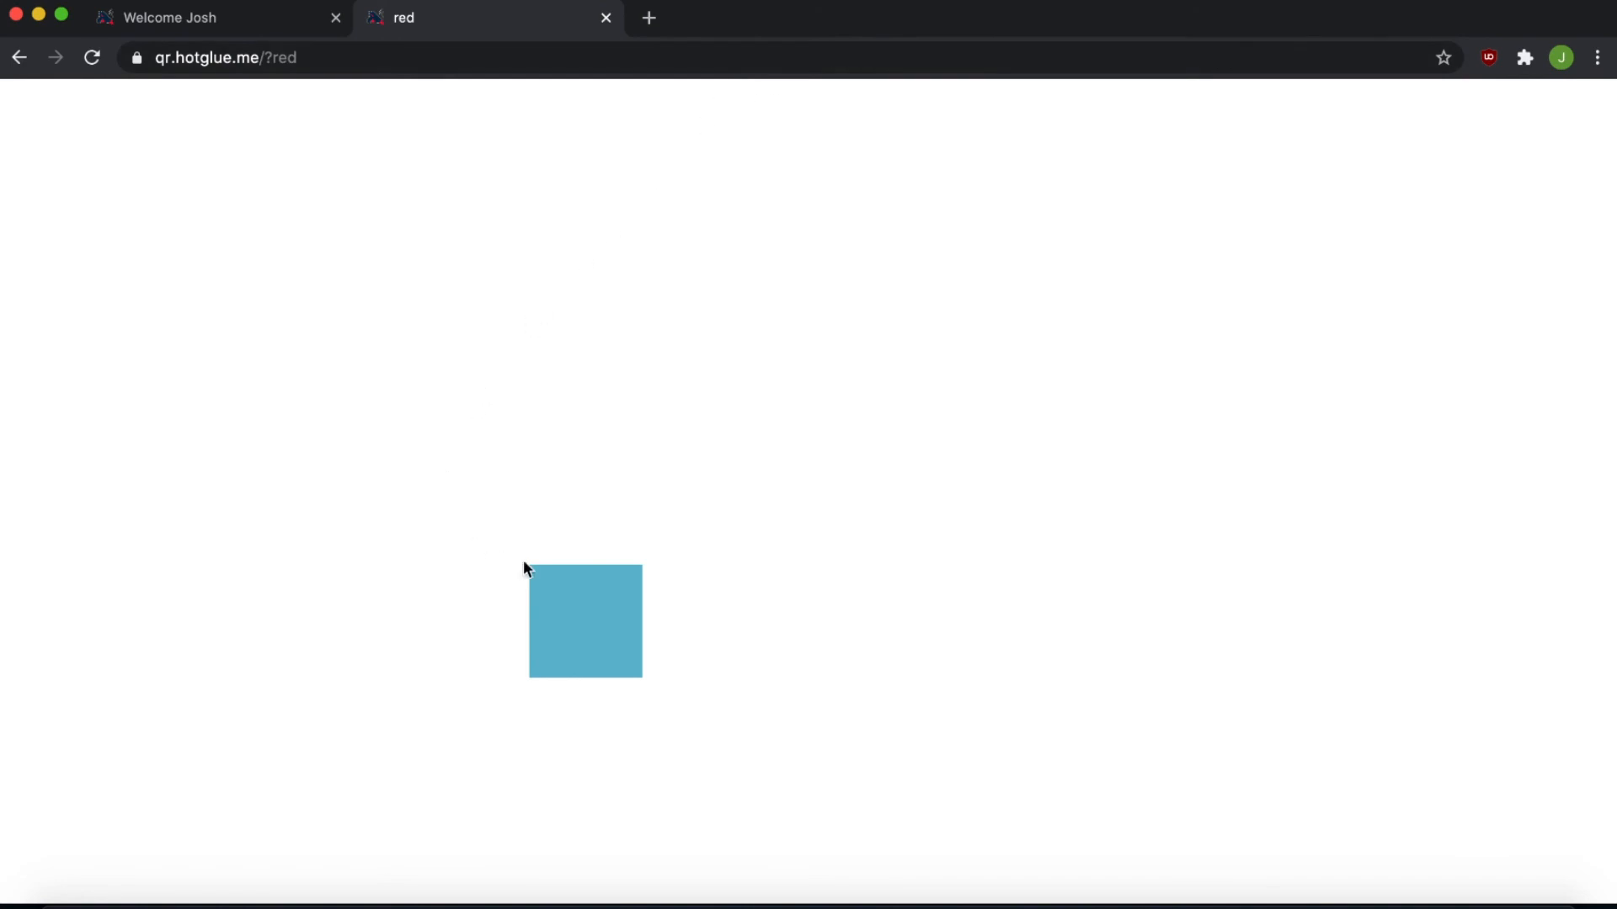
{"action": "left_click", "coordinate": [374, 59]}
{"action": "key", "text": "super+a"}
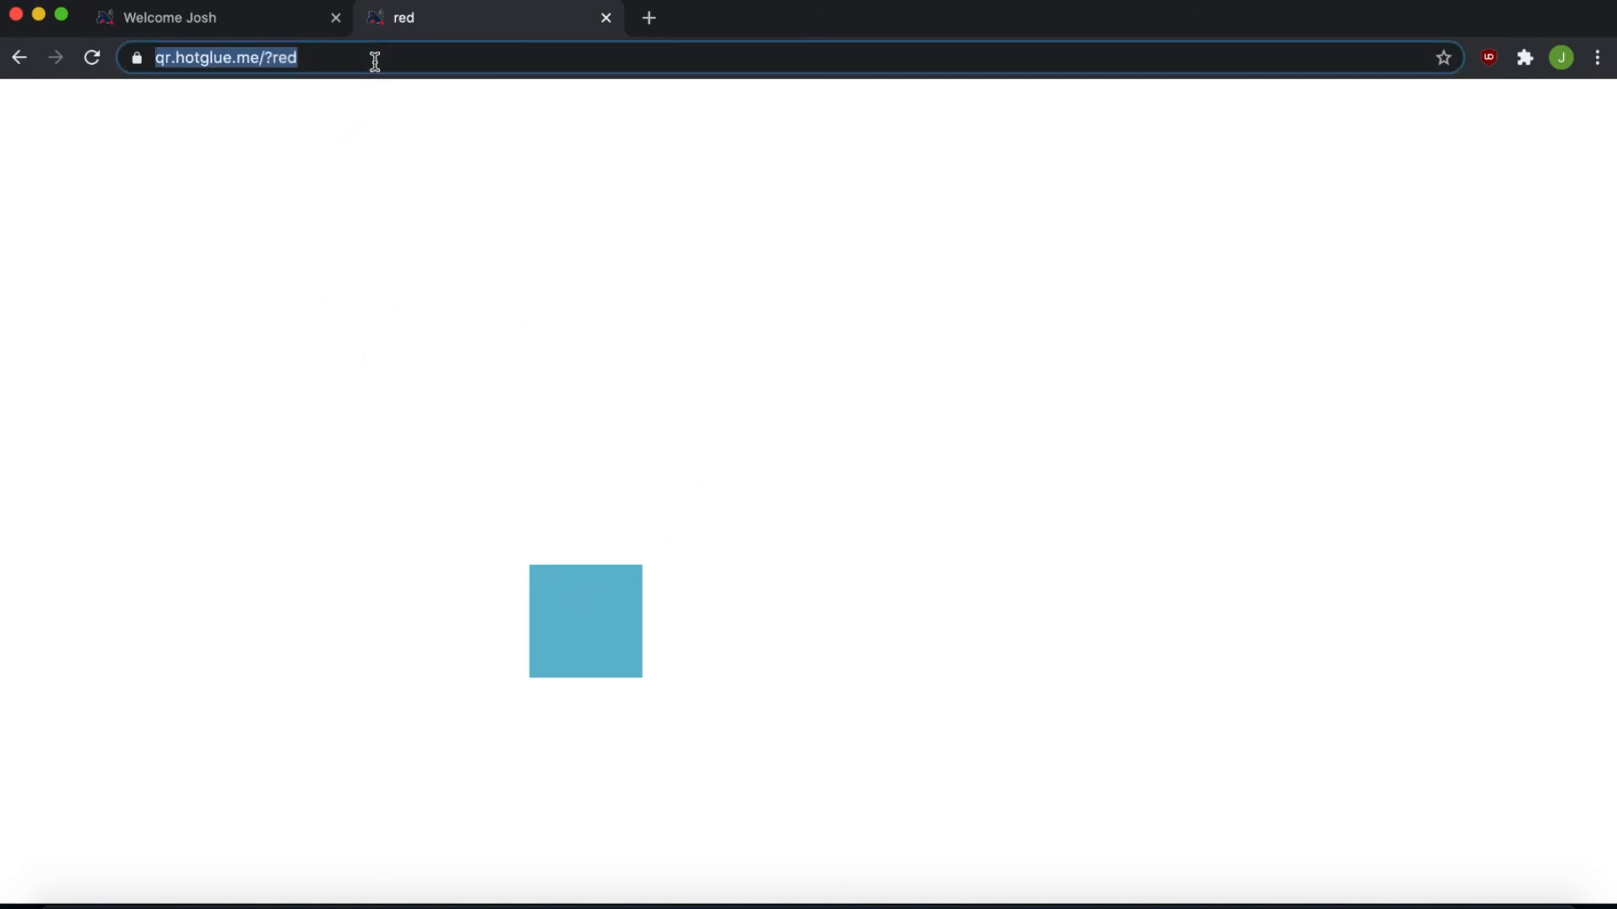
{"action": "type", "text": "/edit"}
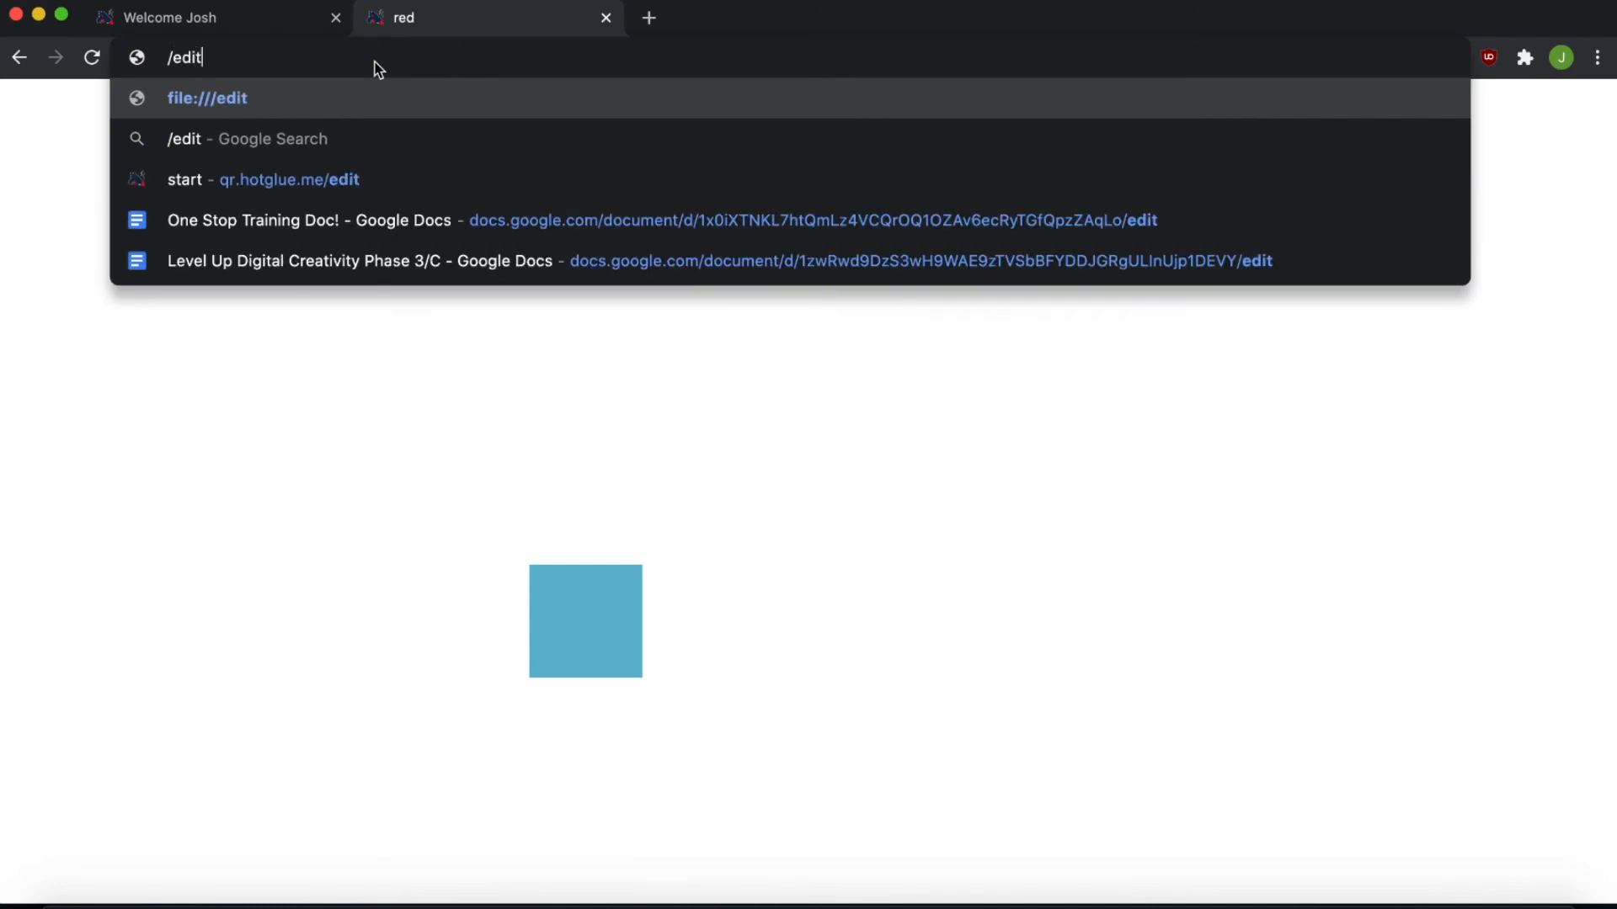
{"action": "key", "text": "BackSpace"}
{"action": "key", "text": "BackSpace"}
{"action": "key", "text": "BackSpace"}
{"action": "key", "text": "BackSpace"}
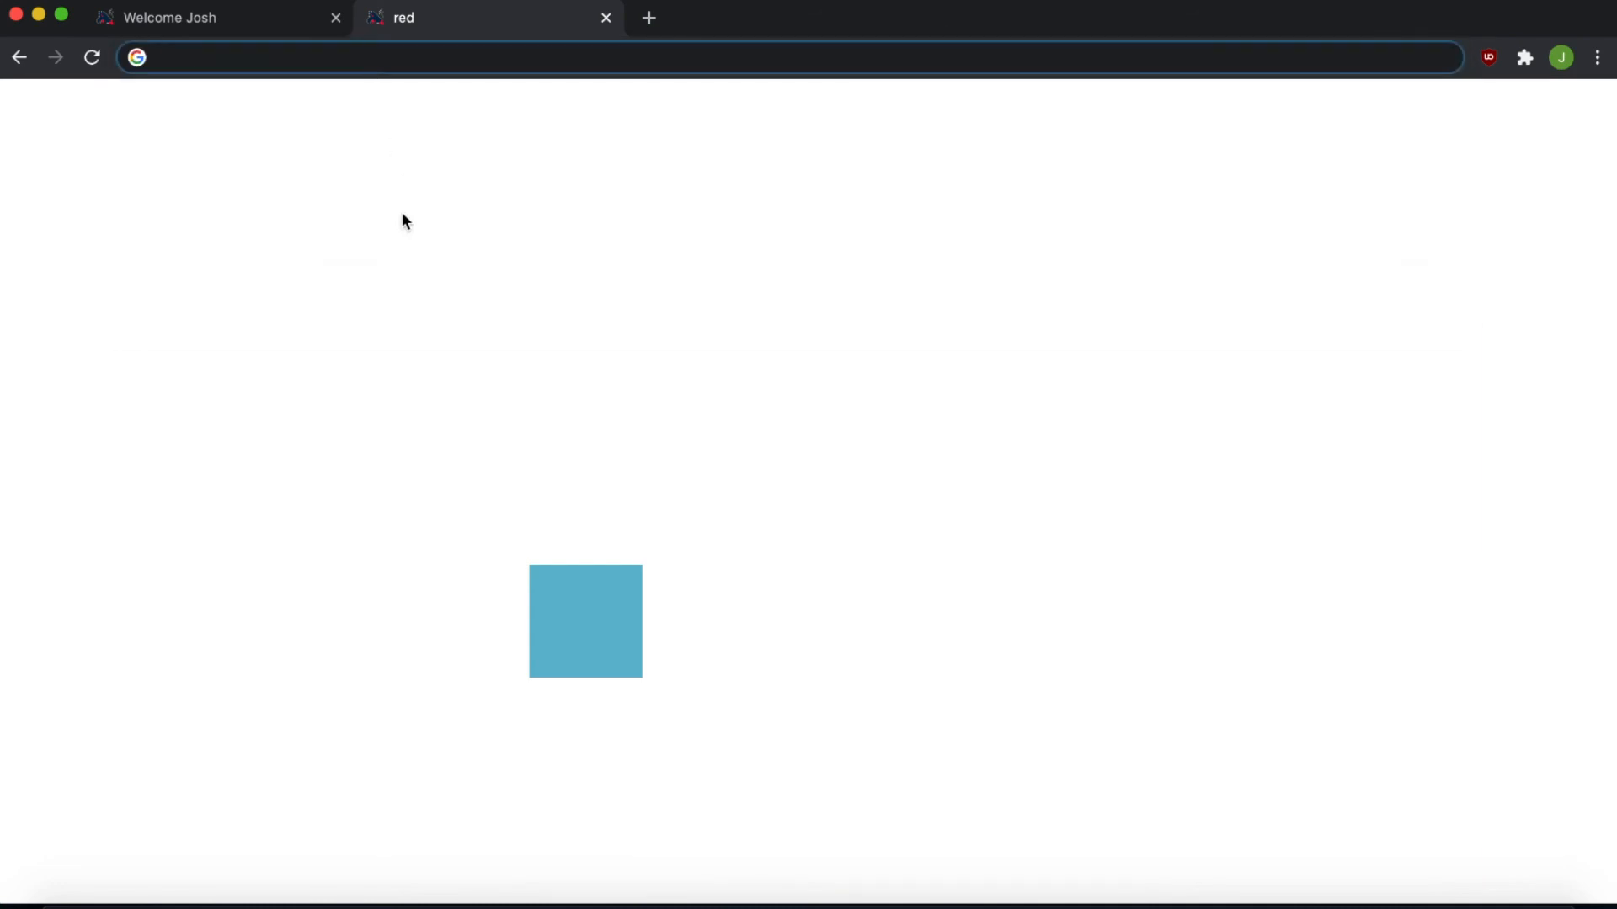
{"action": "left_click", "coordinate": [401, 210]}
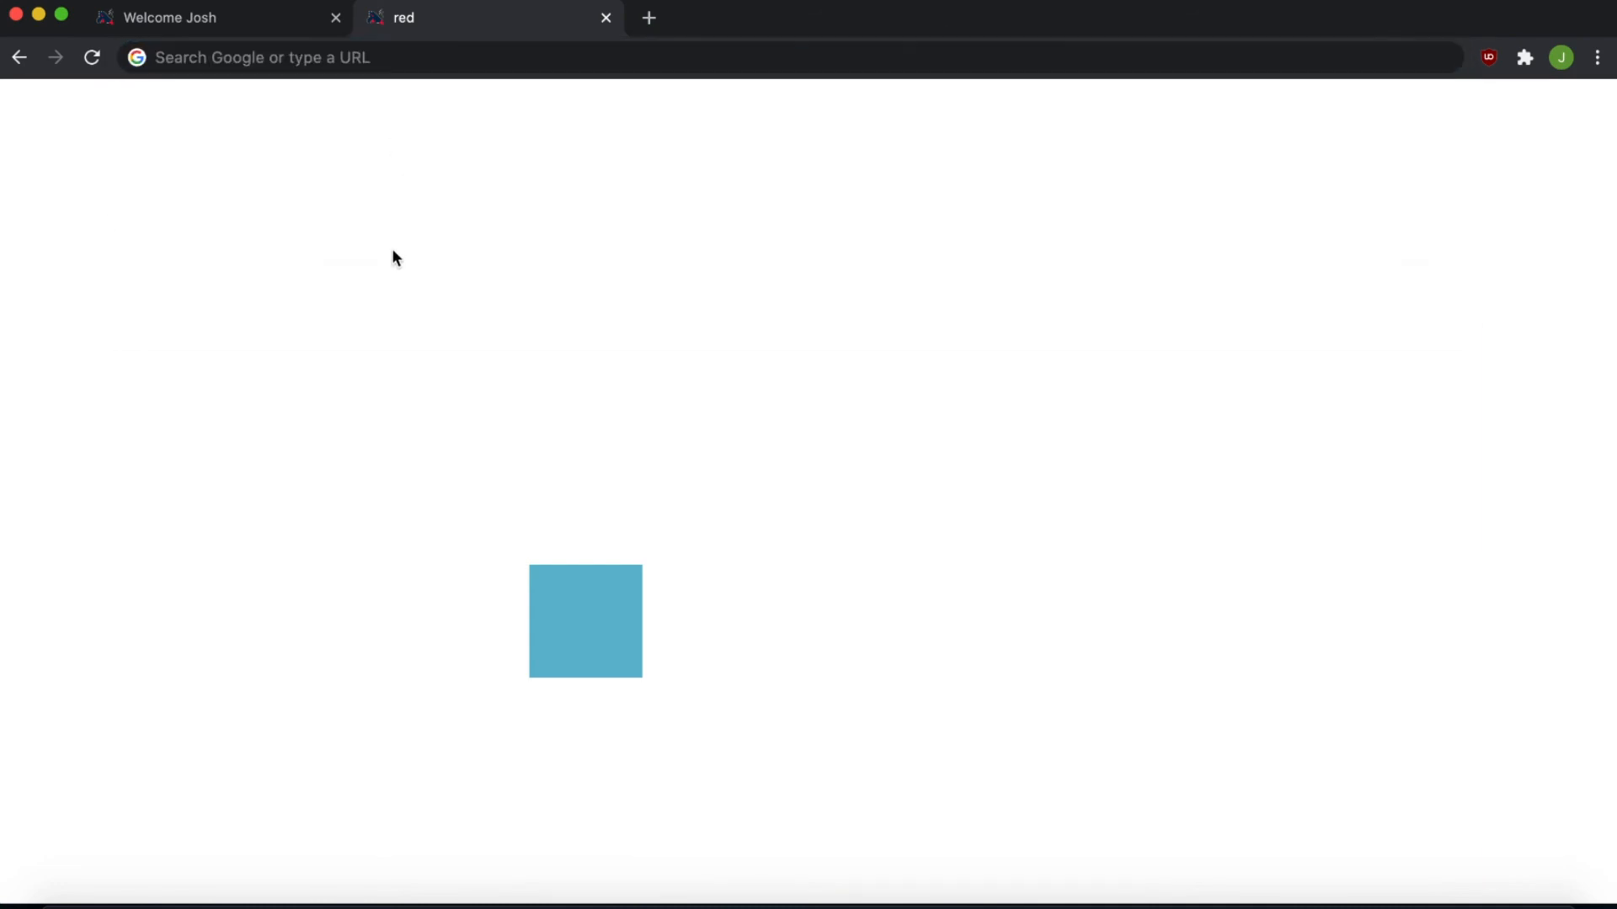
{"action": "left_click", "coordinate": [91, 57]}
- Reopen the red page in edit mode by adding /edit to its address, and move the blue object near the page's top
{"action": "left_click", "coordinate": [418, 58]}
{"action": "left_click", "coordinate": [418, 58]}
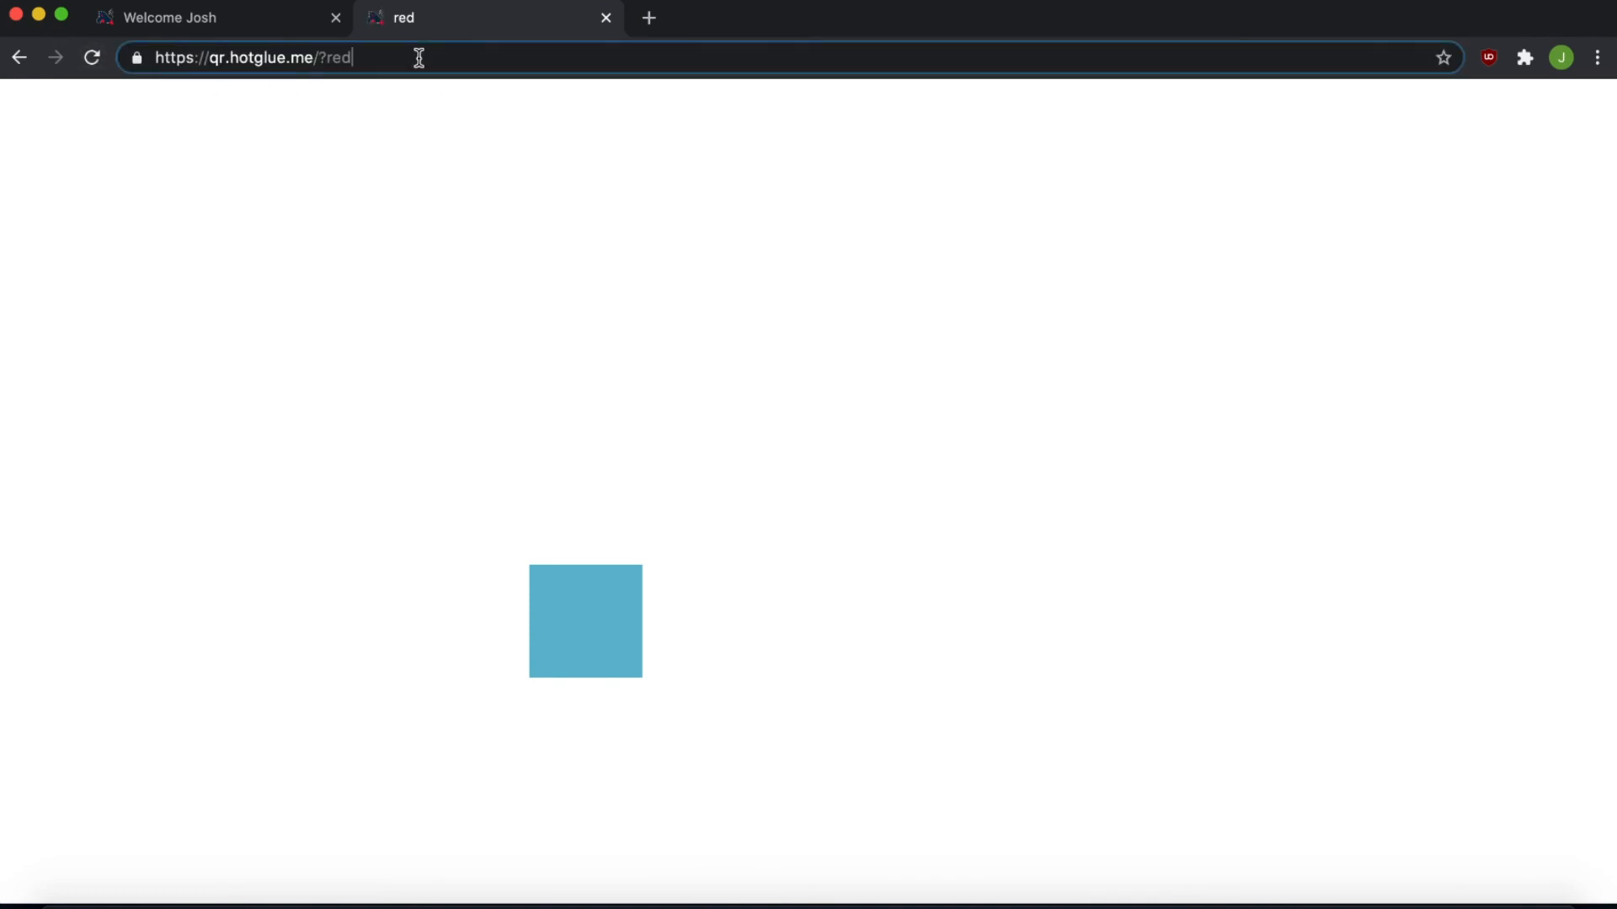
{"action": "type", "text": "/edit"}
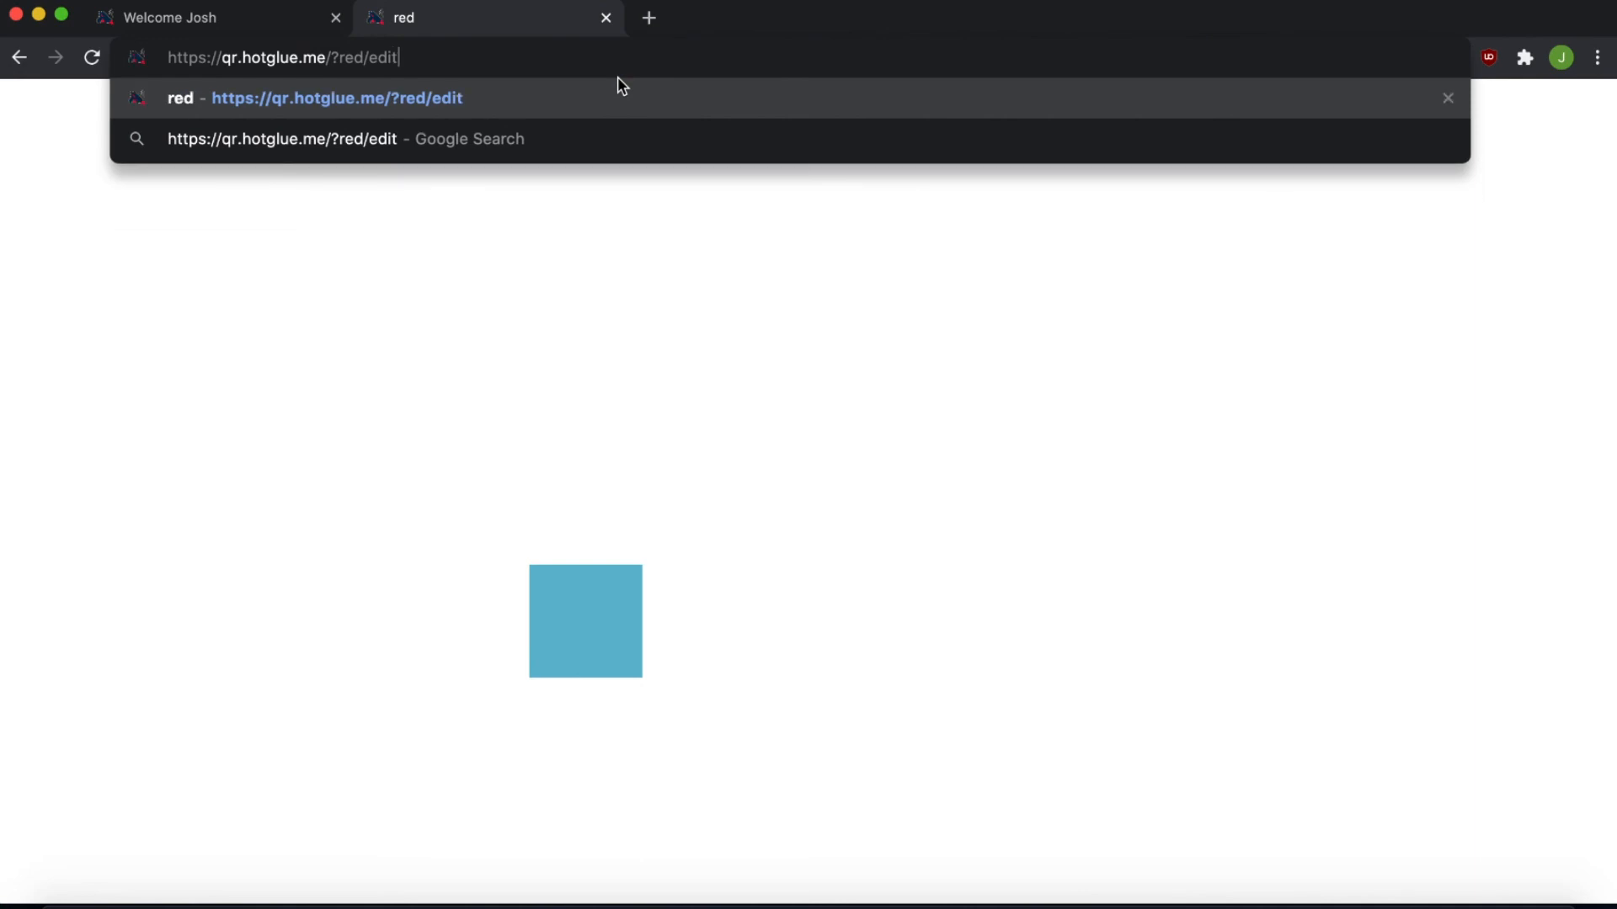
{"action": "key", "text": "Return"}
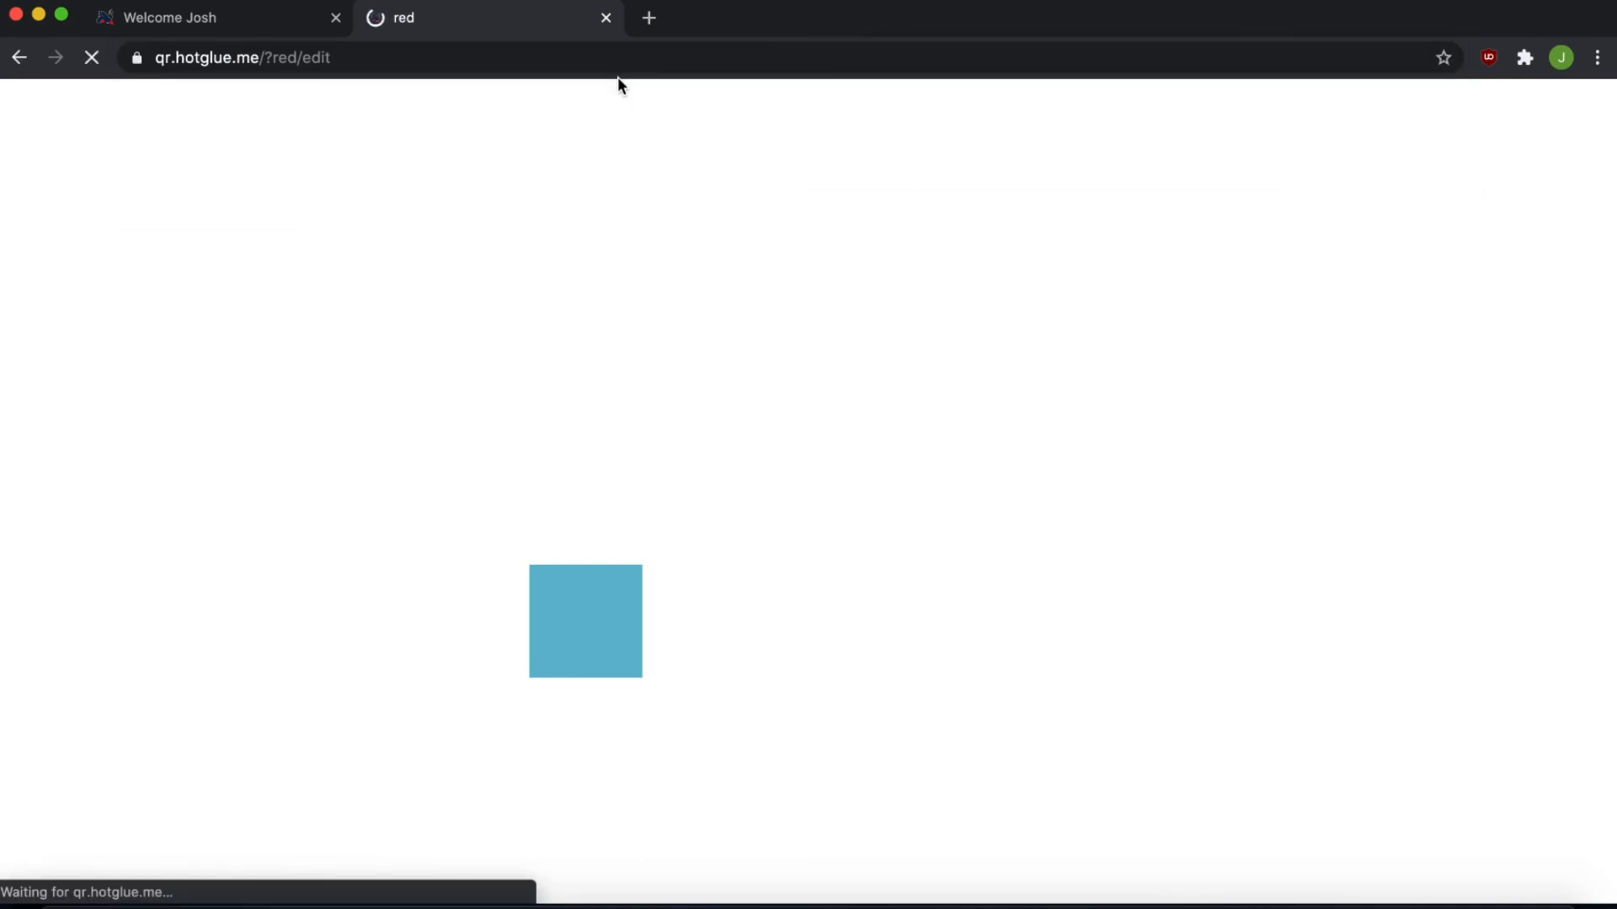
{"action": "left_click", "coordinate": [555, 587]}
{"action": "left_click_drag", "start_coordinate": [554, 581], "coordinate": [703, 240]}
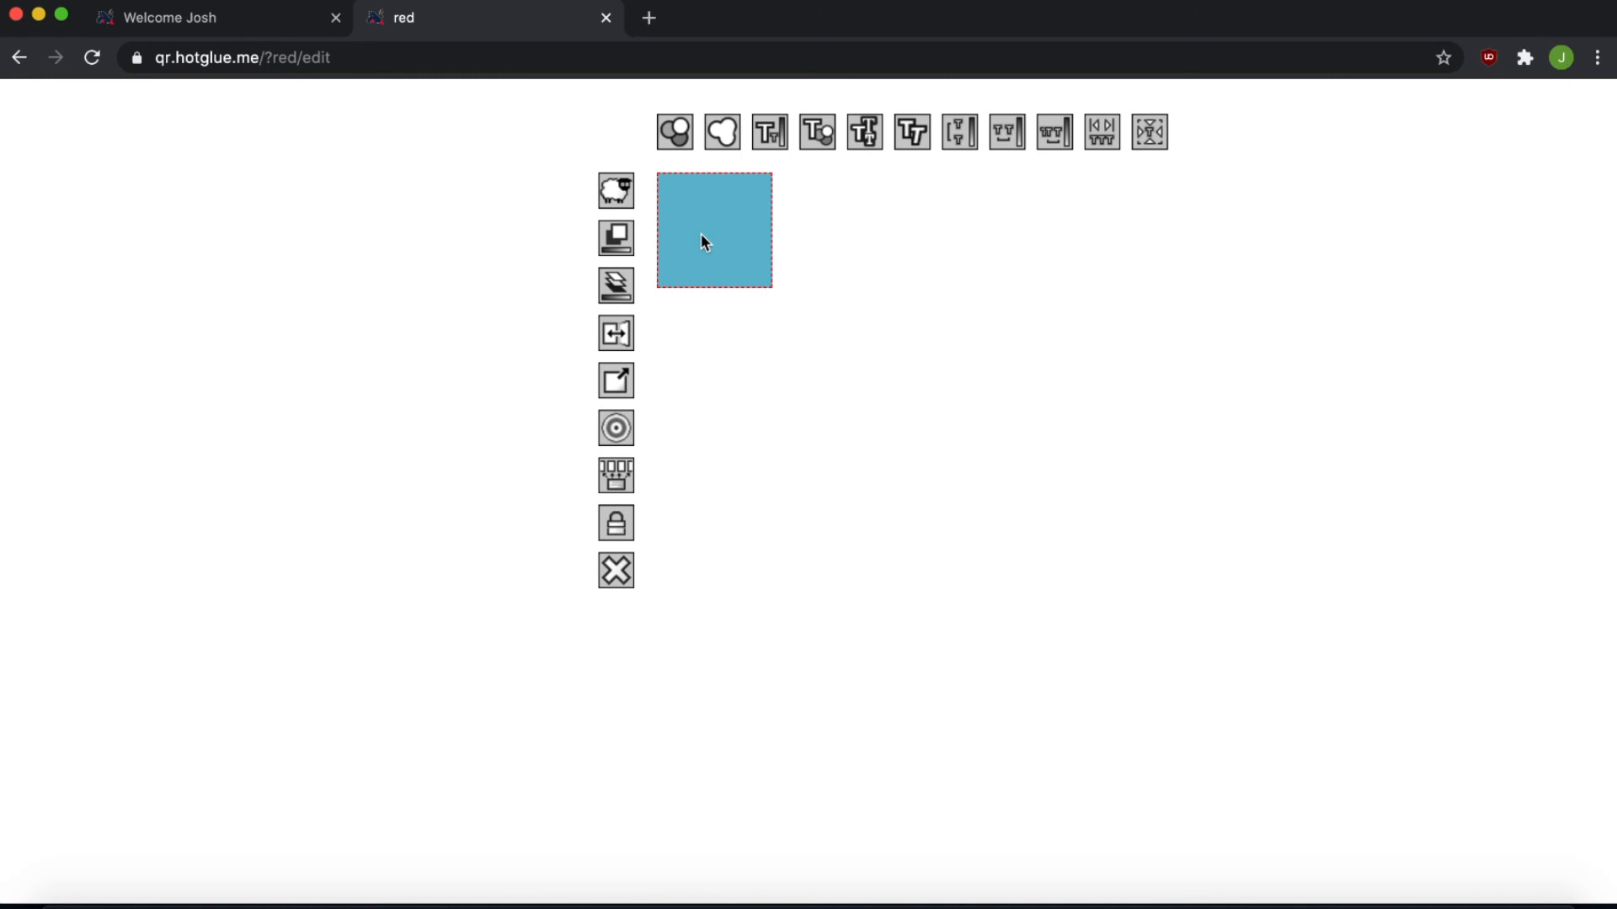
- Go to the start page by removing /?red/edit from the address, then switch it to edit mode by adding /edit
{"action": "left_click_drag", "start_coordinate": [373, 56], "coordinate": [261, 56]}
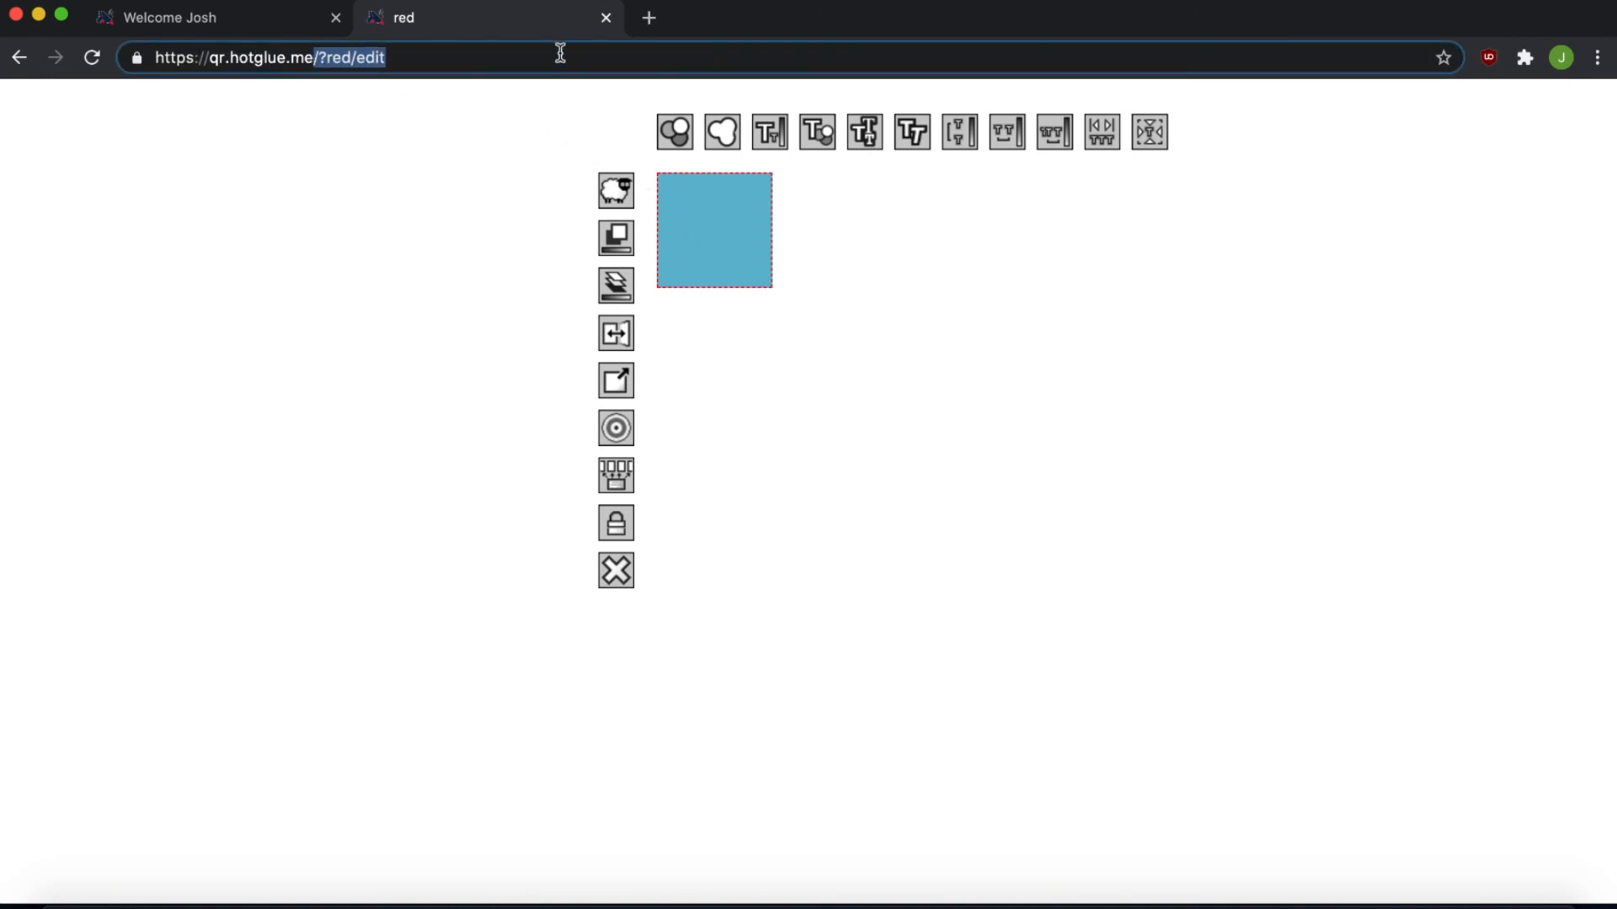
{"action": "key", "text": "BackSpace"}
{"action": "key", "text": "Return"}
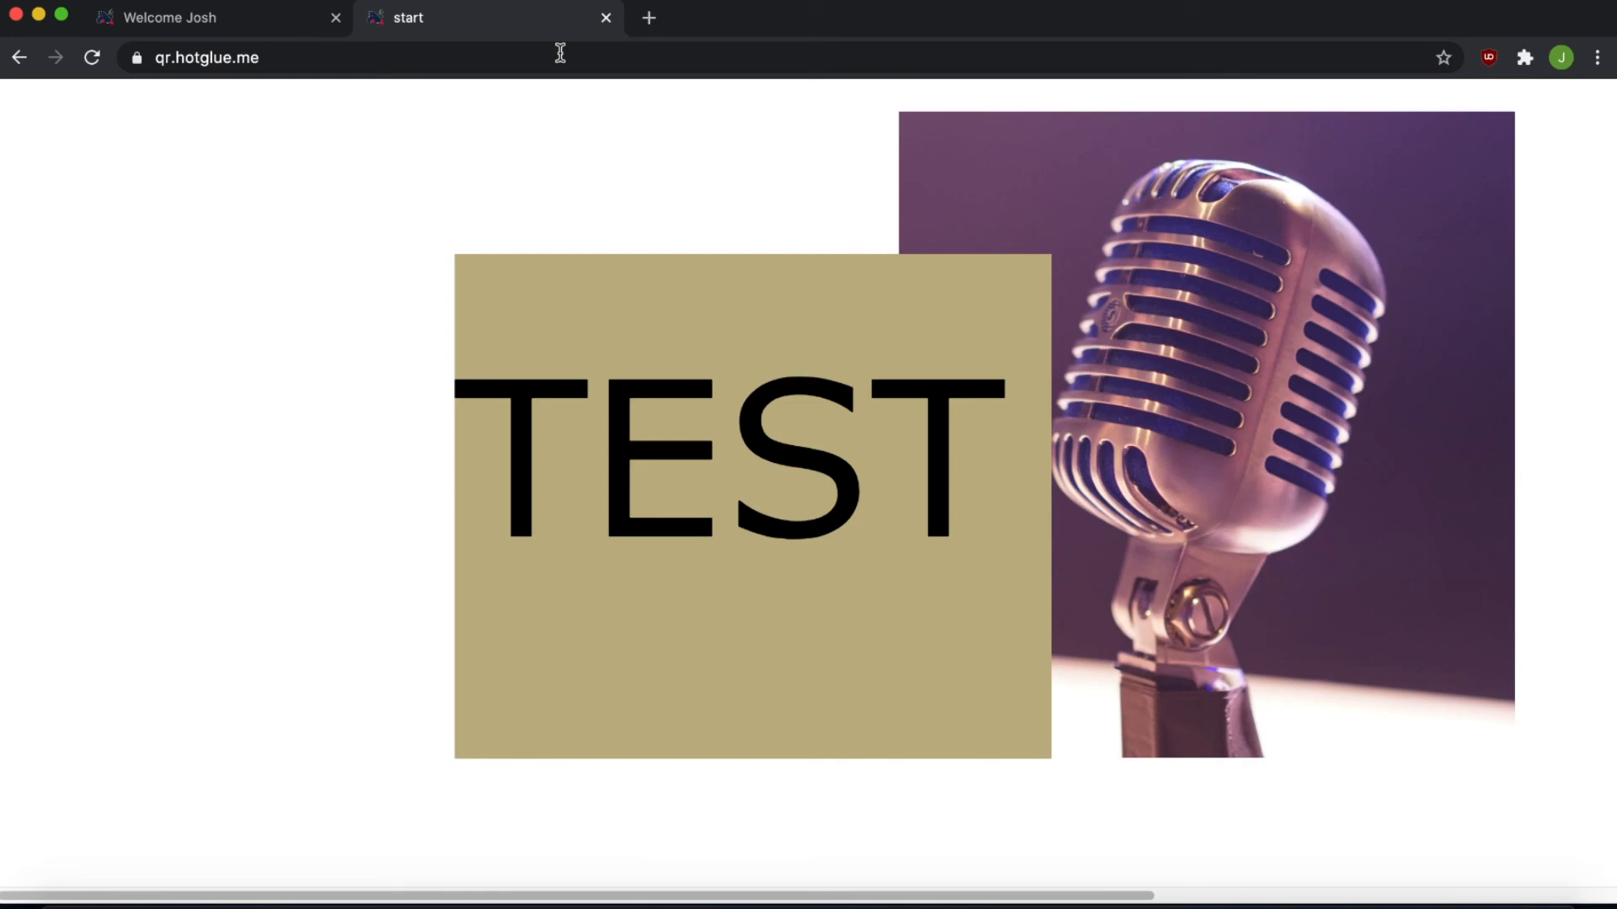
{"action": "left_click", "coordinate": [353, 58]}
{"action": "left_click", "coordinate": [353, 58]}
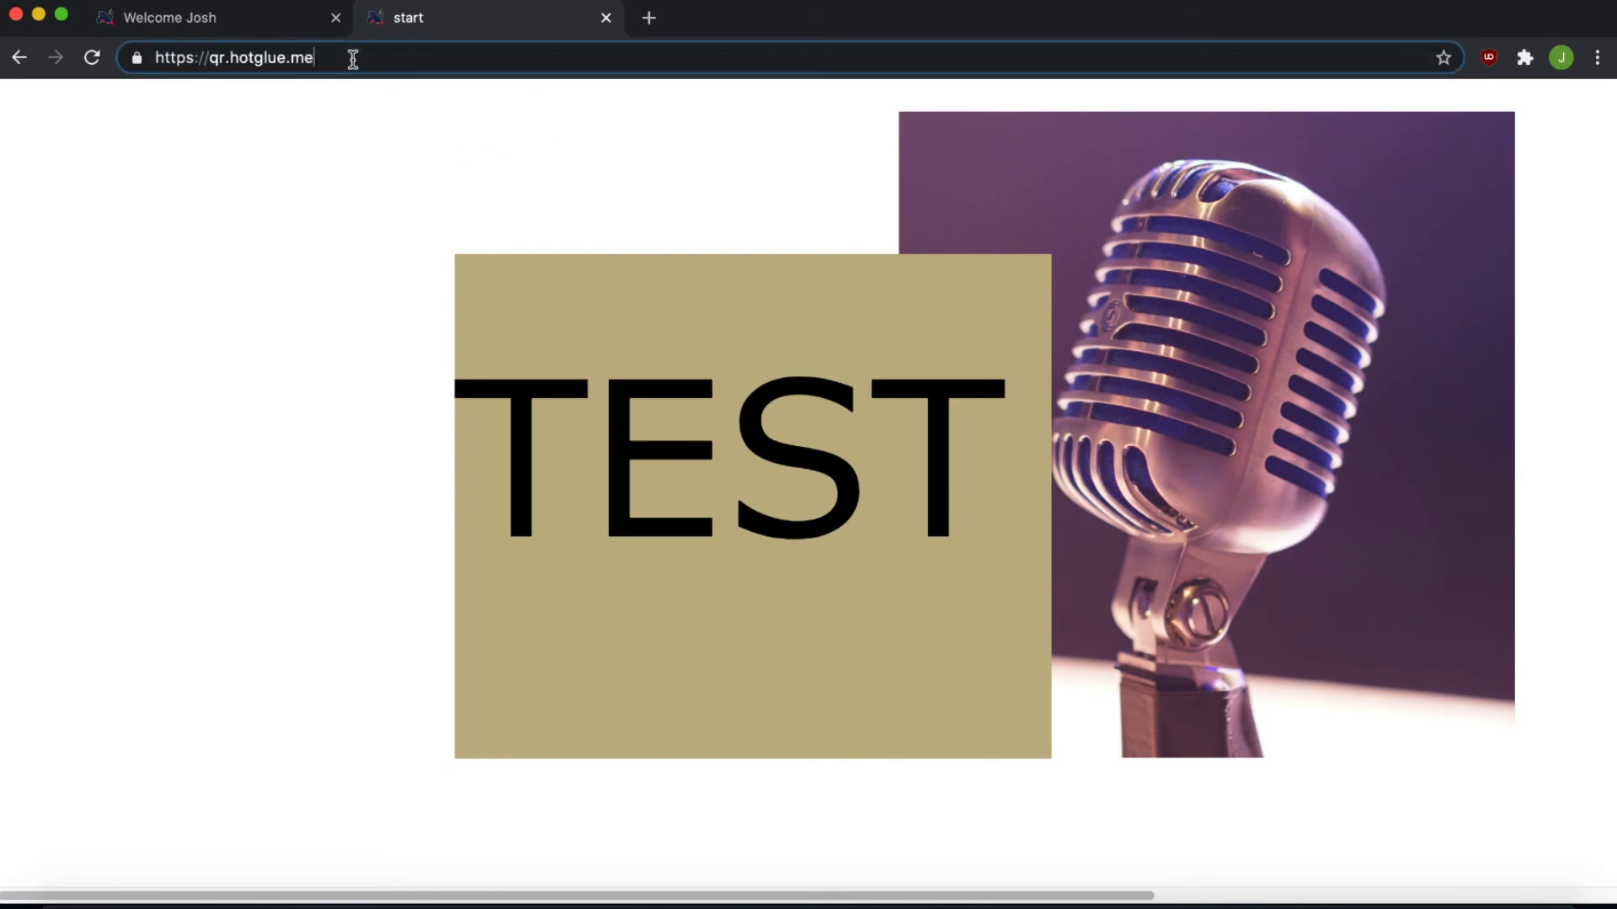
{"action": "type", "text": "/edit"}
{"action": "key", "text": "Return"}
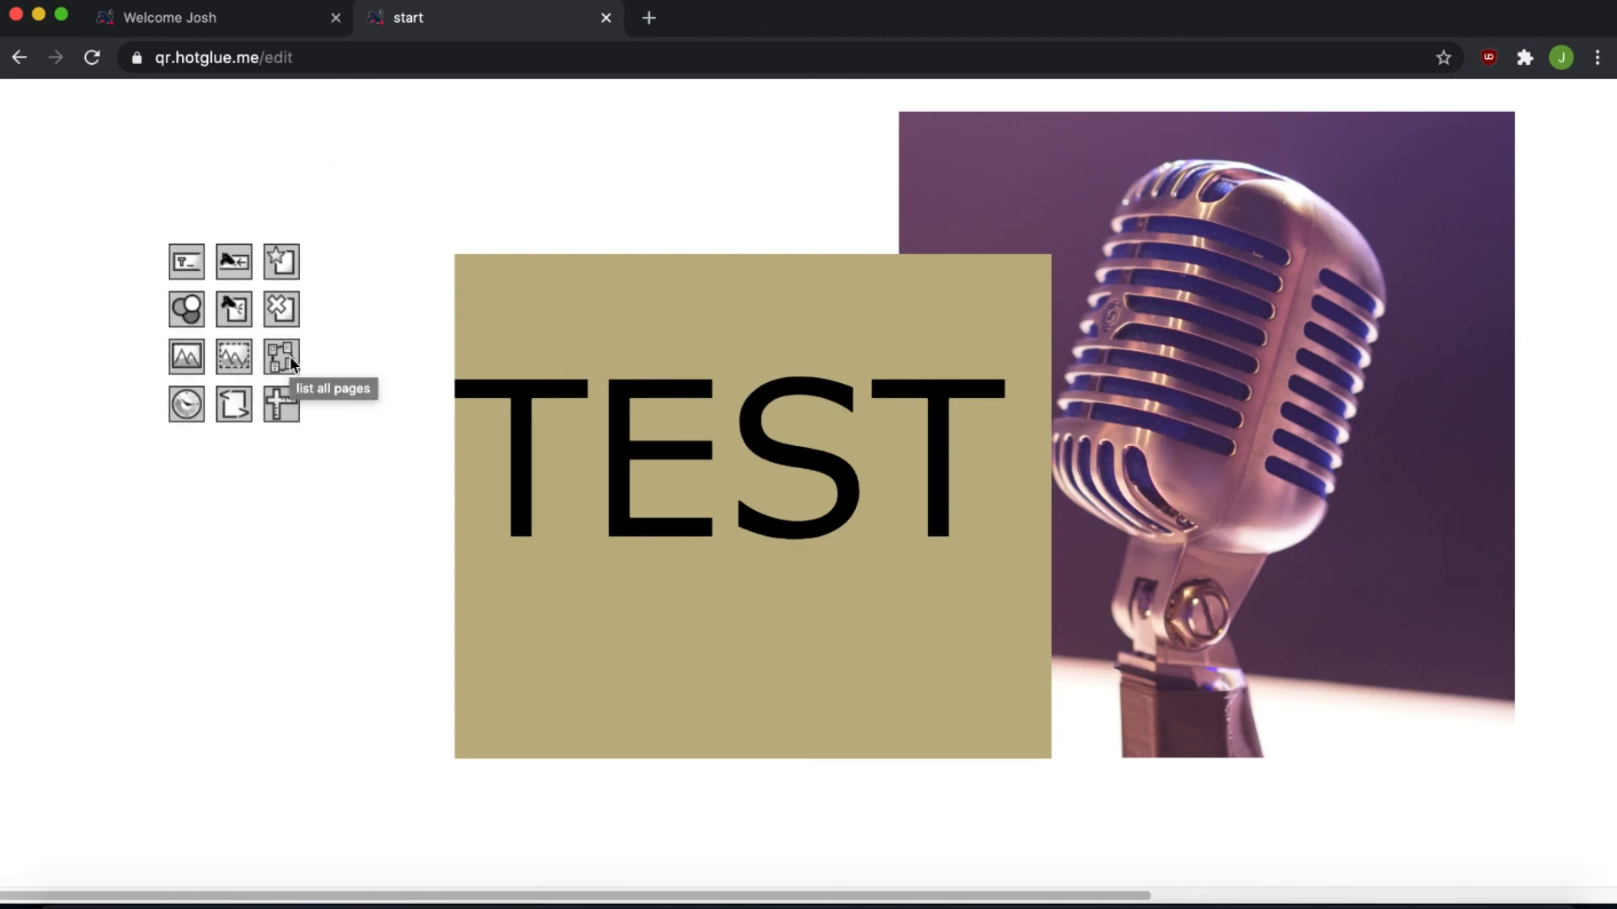
- List all pages of the site to examine their entries and management options, then return to the start page editor
{"action": "left_click", "coordinate": [289, 357]}
{"action": "mouse_move", "coordinate": [52, 181]}
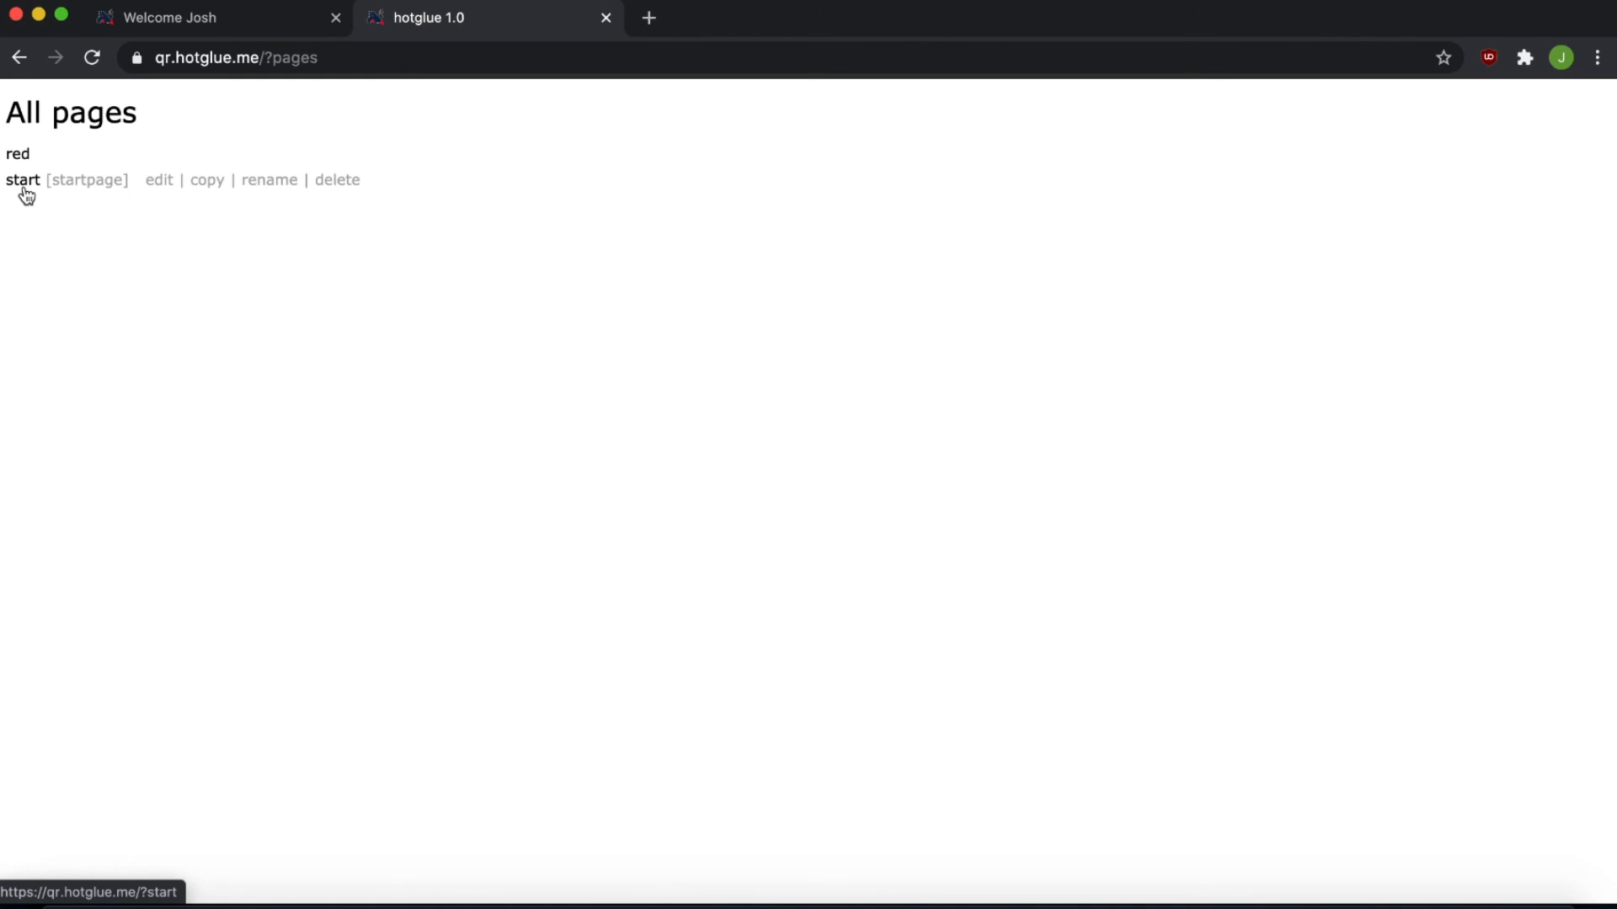
{"action": "left_click", "coordinate": [17, 60]}
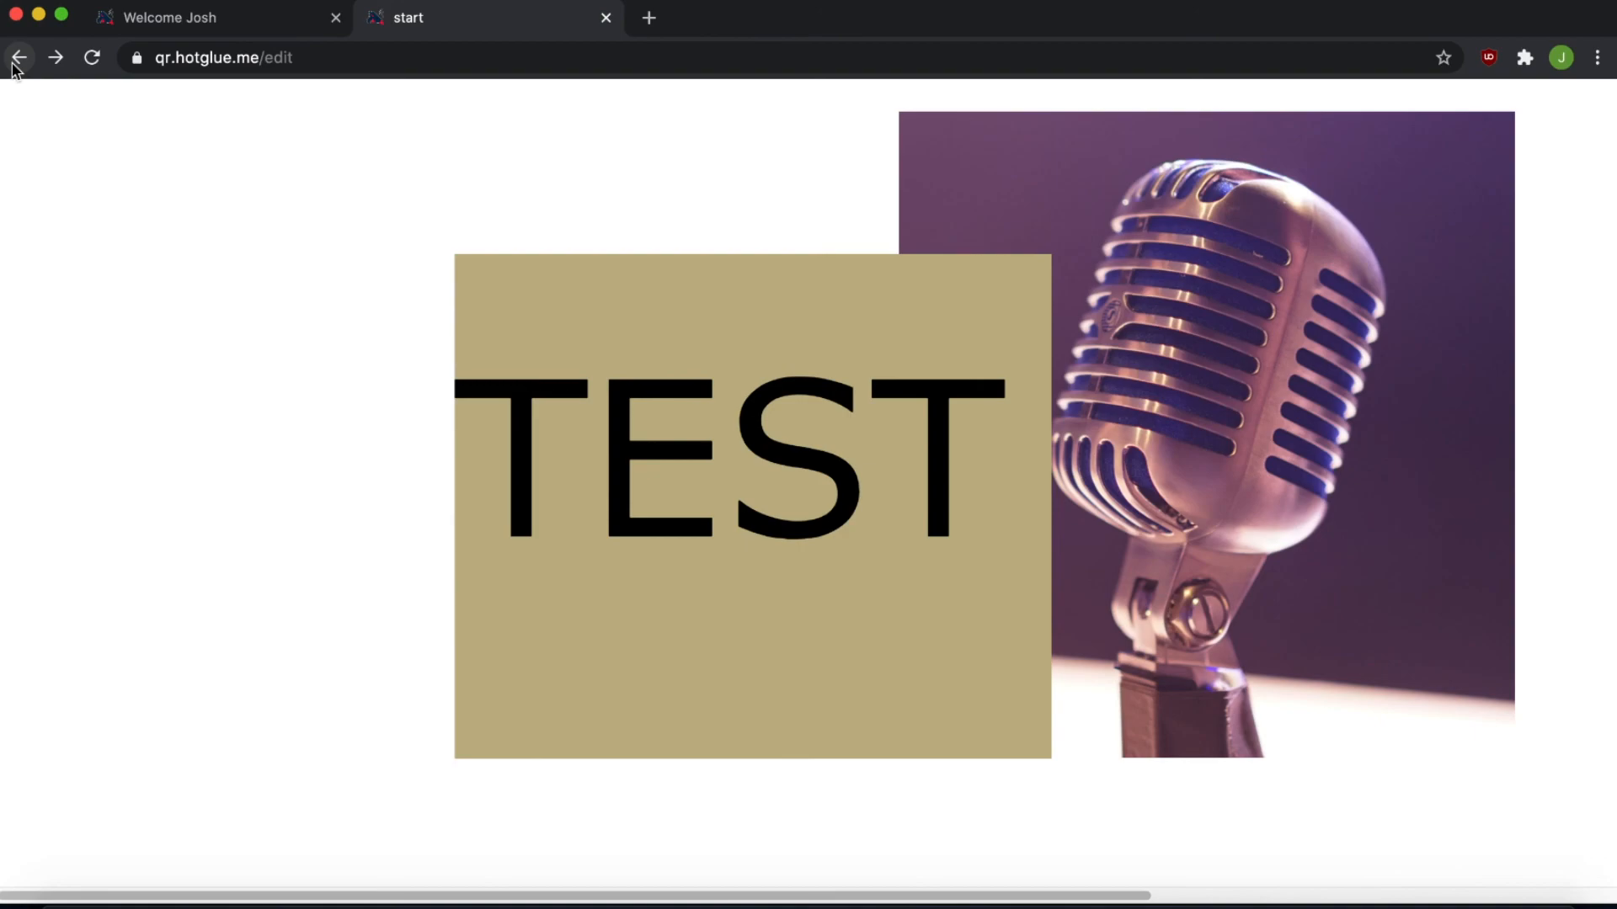
- Move the TEST box away from the microphone image and back so it overlaps the image's left side, then deselect it
{"action": "left_click_drag", "start_coordinate": [808, 282], "coordinate": [684, 218]}
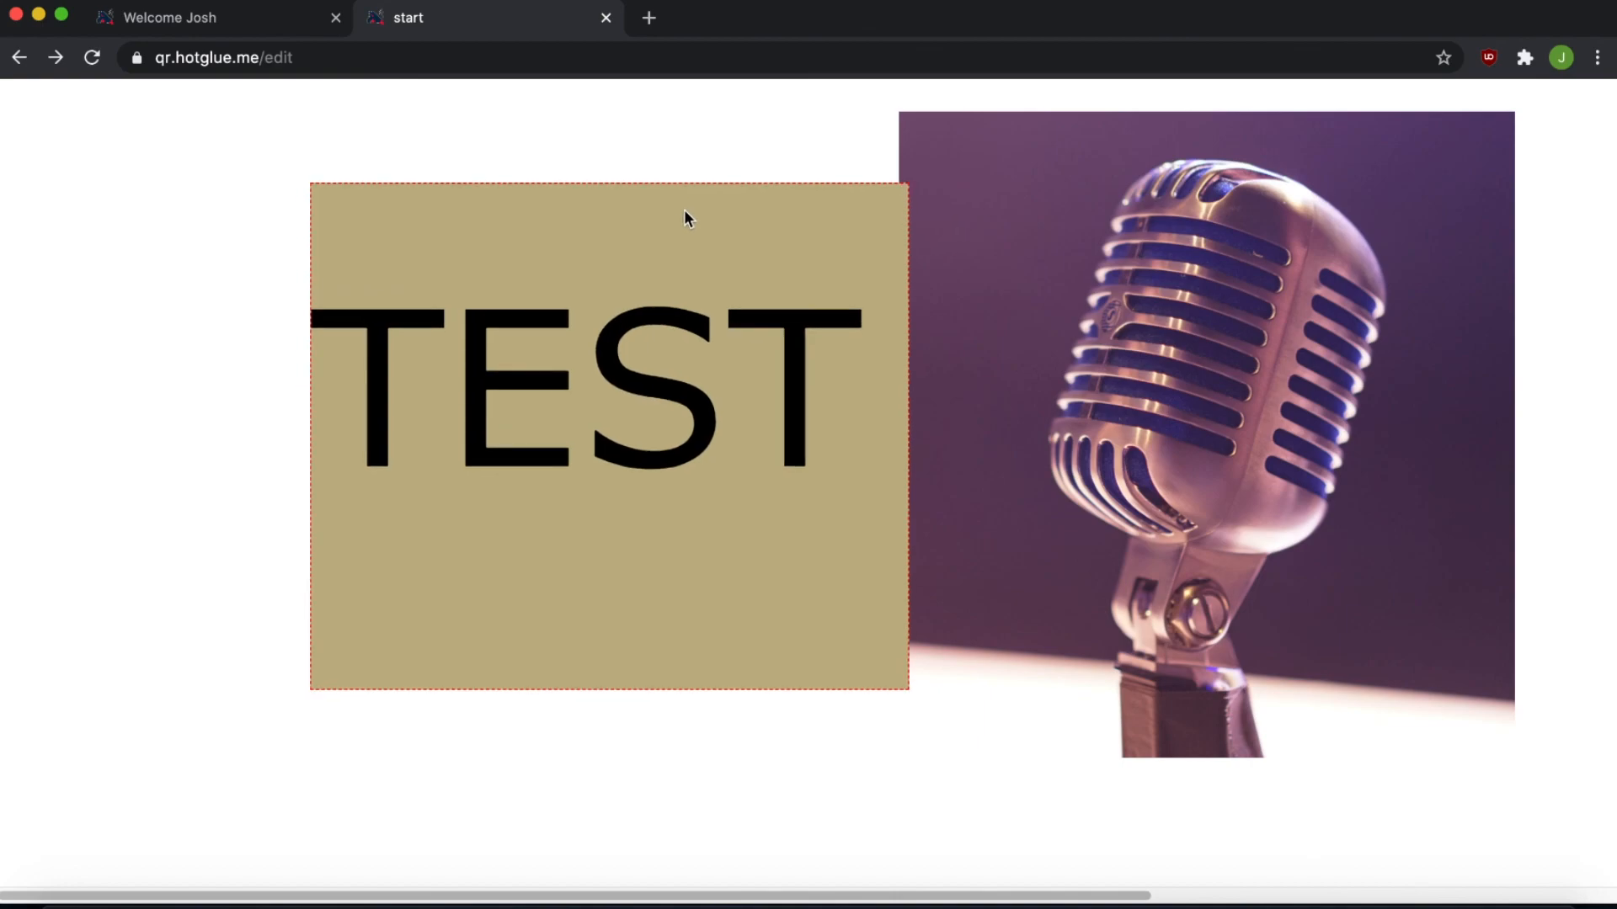
{"action": "left_click_drag", "start_coordinate": [685, 212], "coordinate": [814, 263]}
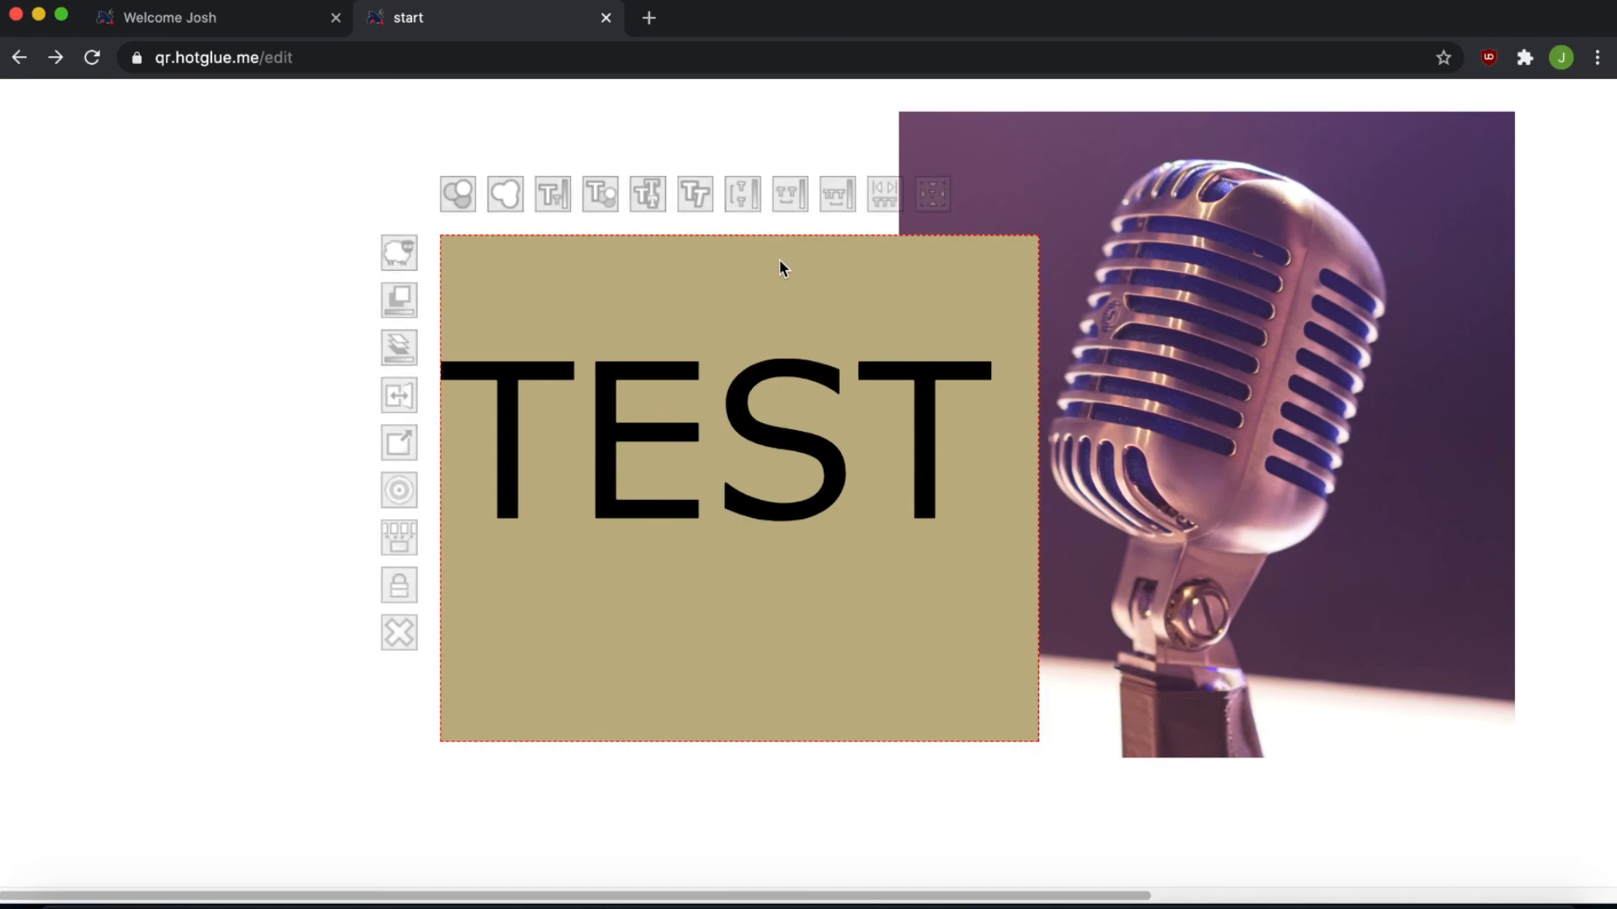
{"action": "left_click", "coordinate": [263, 327]}
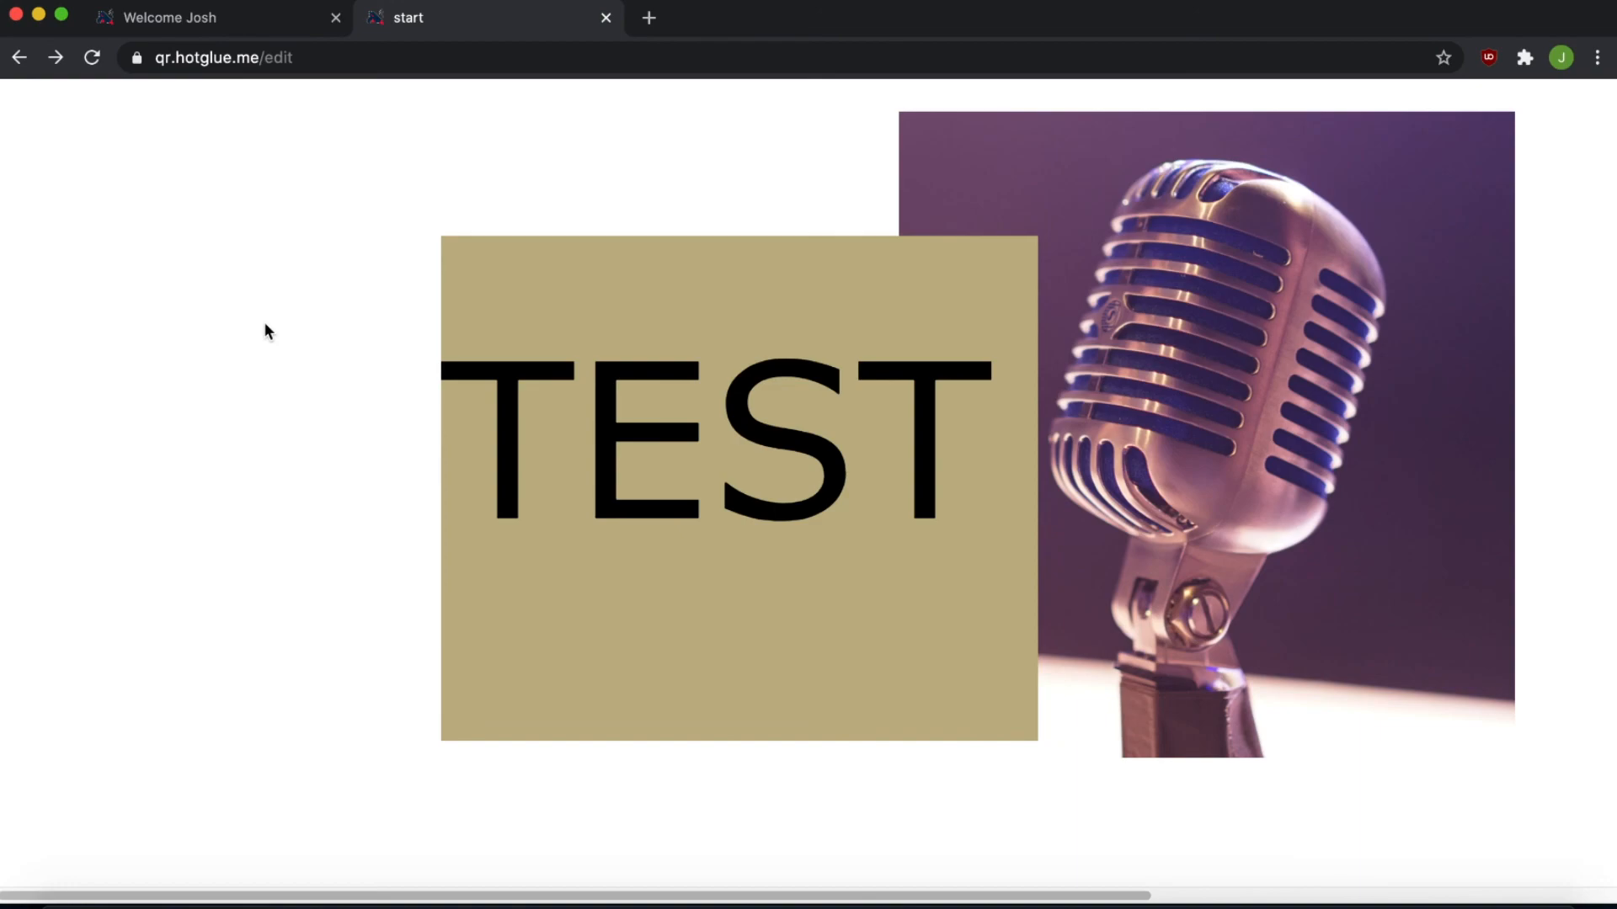
- Go from the account page to the Hotglue home page and open the #3 site of the HOTGLUE top 3, junk.hotglue.me
{"action": "left_click", "coordinate": [197, 13]}
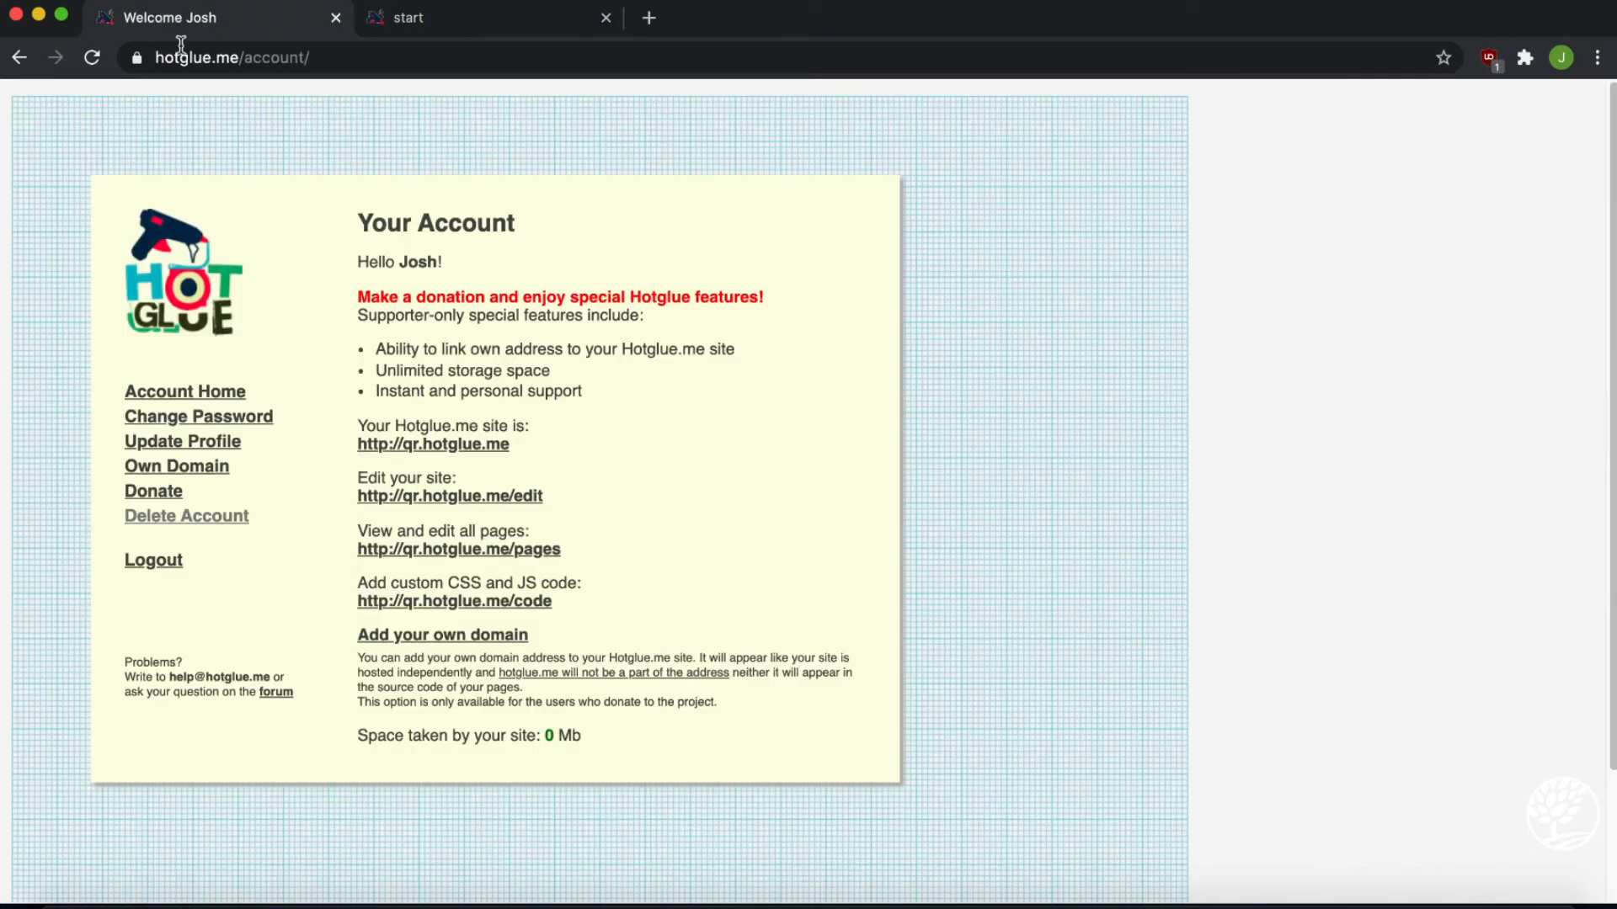
{"action": "left_click", "coordinate": [157, 264]}
{"action": "scroll", "coordinate": [587, 430], "scroll_direction": "down", "scroll_amount": 2}
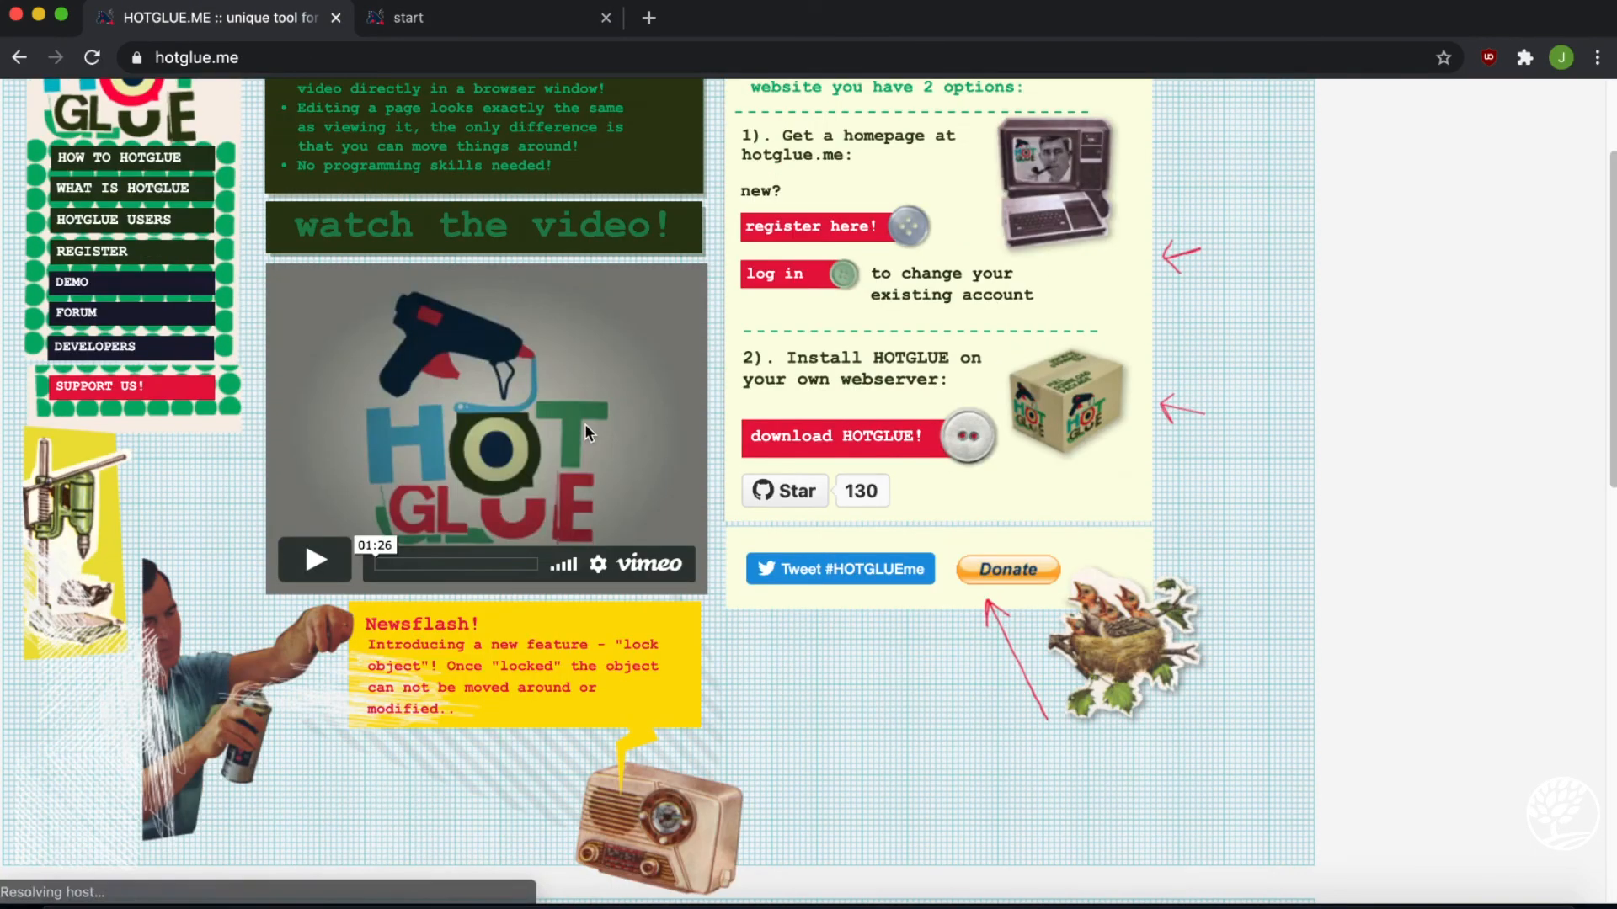
{"action": "scroll", "coordinate": [584, 422], "scroll_direction": "down", "scroll_amount": 10}
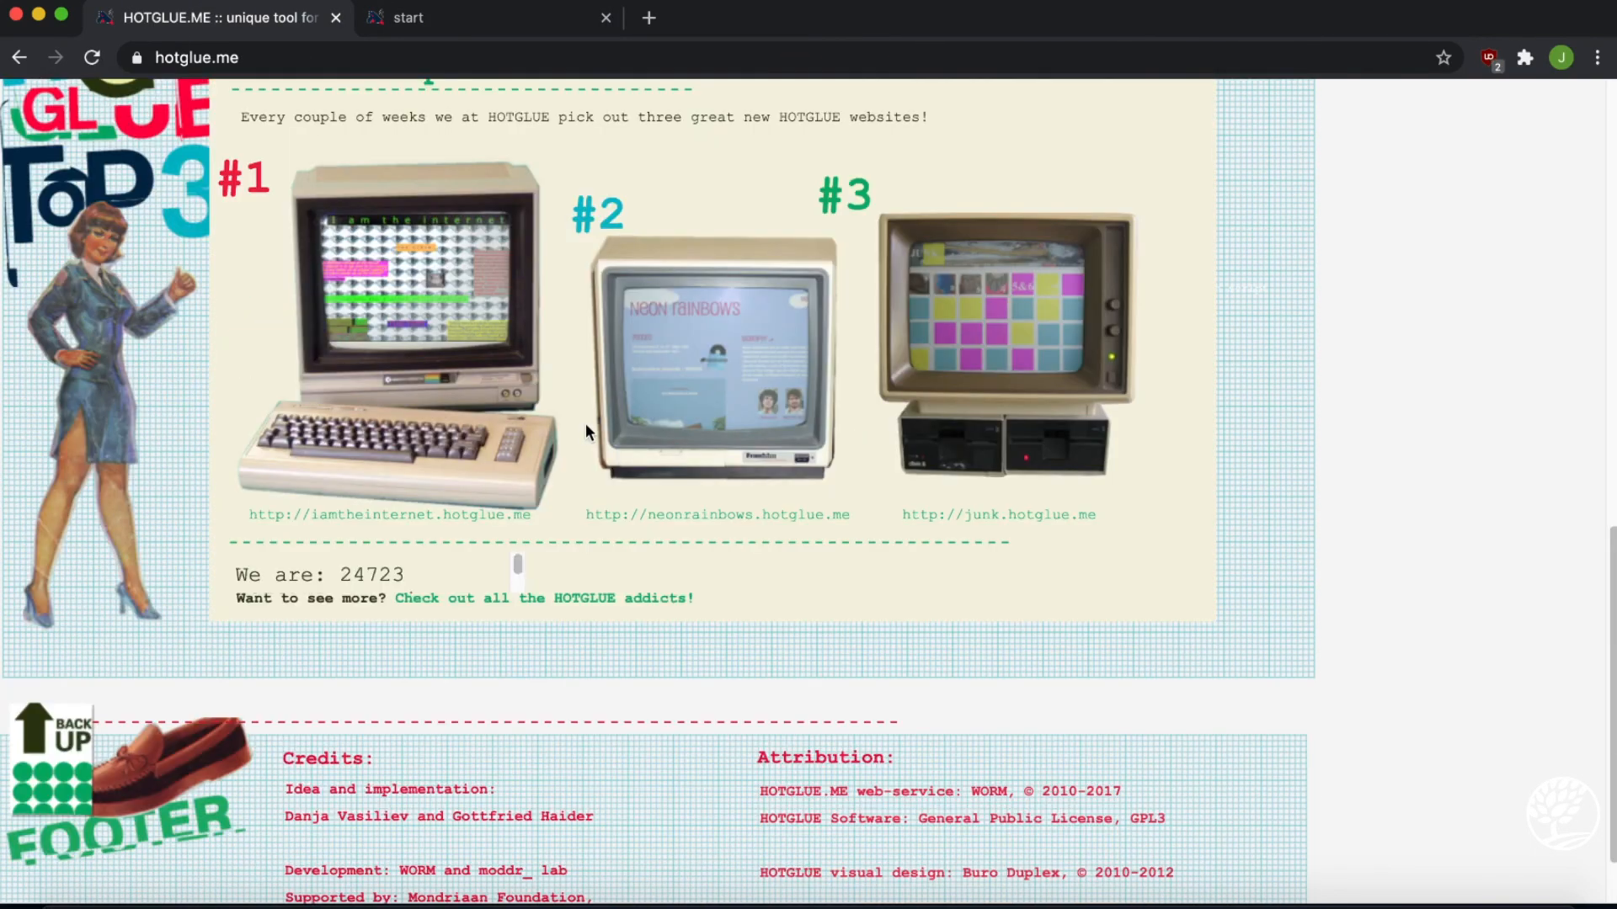
{"action": "left_click", "coordinate": [1077, 327]}
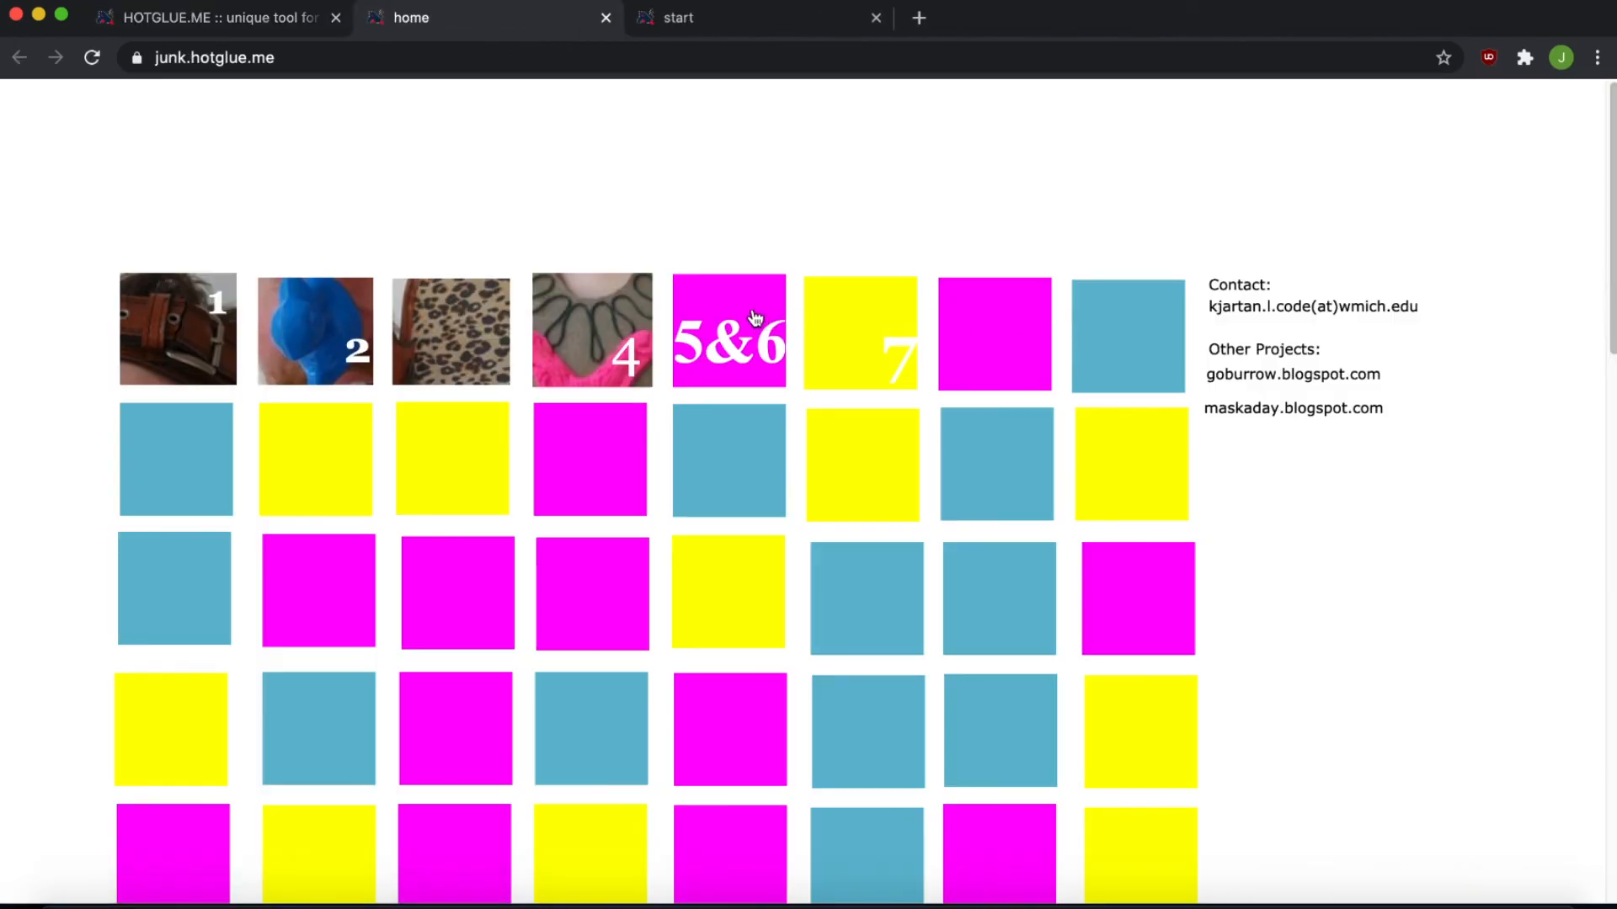
- View the example site's 5&6 and 2 subpages from its tile grid, returning to the grid after each
{"action": "left_click", "coordinate": [737, 321]}
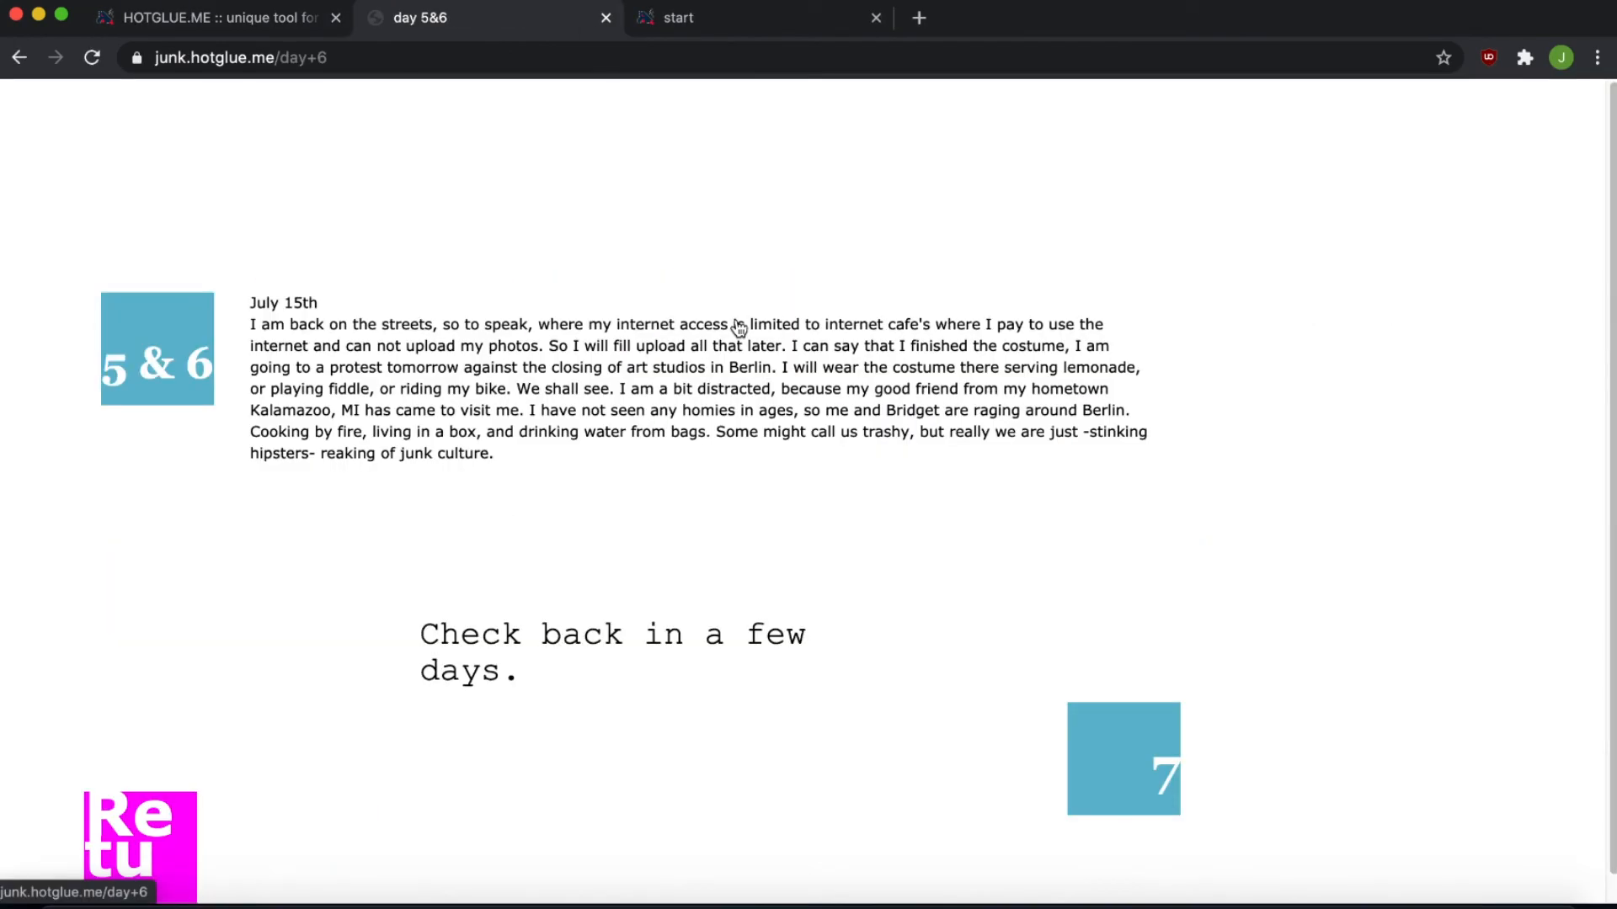
{"action": "scroll", "coordinate": [737, 320], "scroll_direction": "down", "scroll_amount": 1}
{"action": "scroll", "coordinate": [737, 320], "scroll_direction": "up", "scroll_amount": 1}
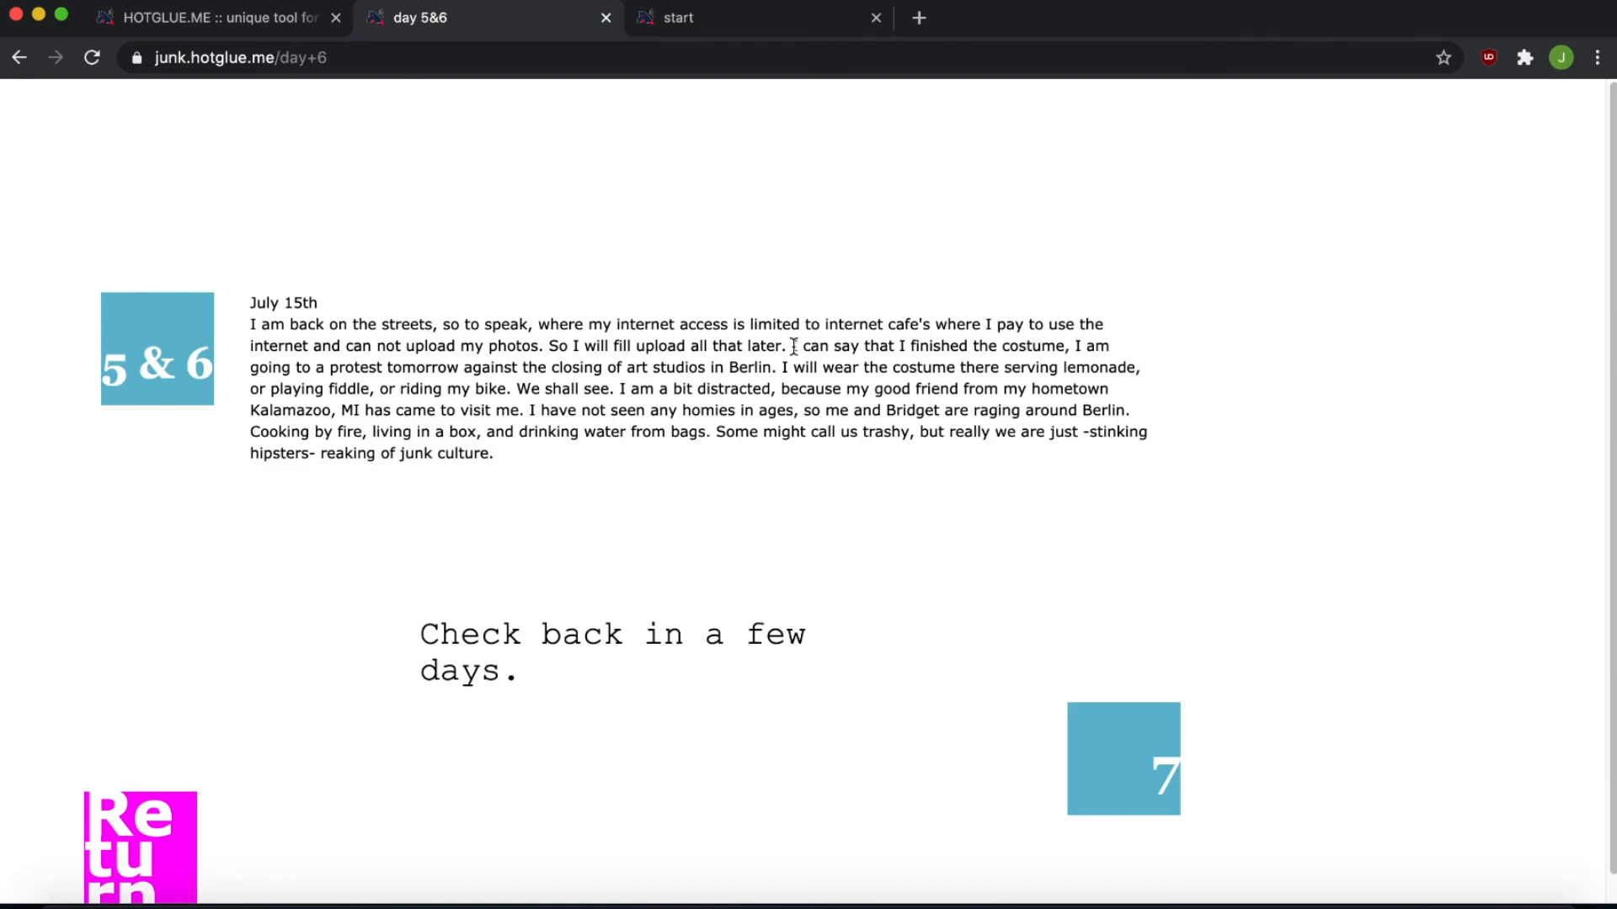
{"action": "key", "text": "super+bracketleft"}
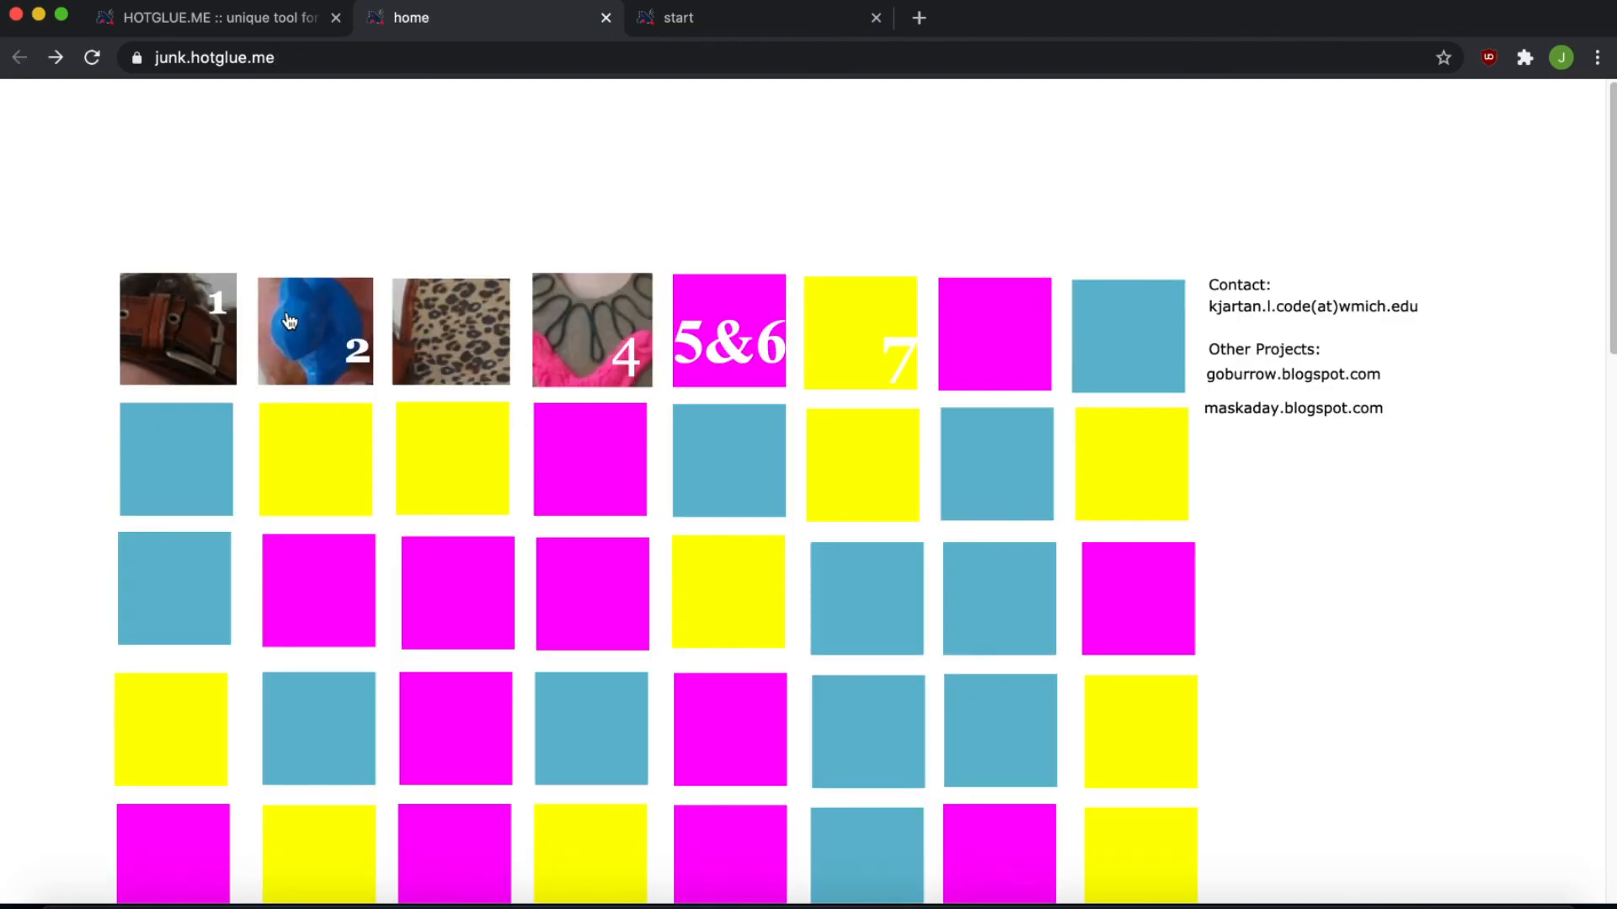
{"action": "left_click", "coordinate": [312, 327]}
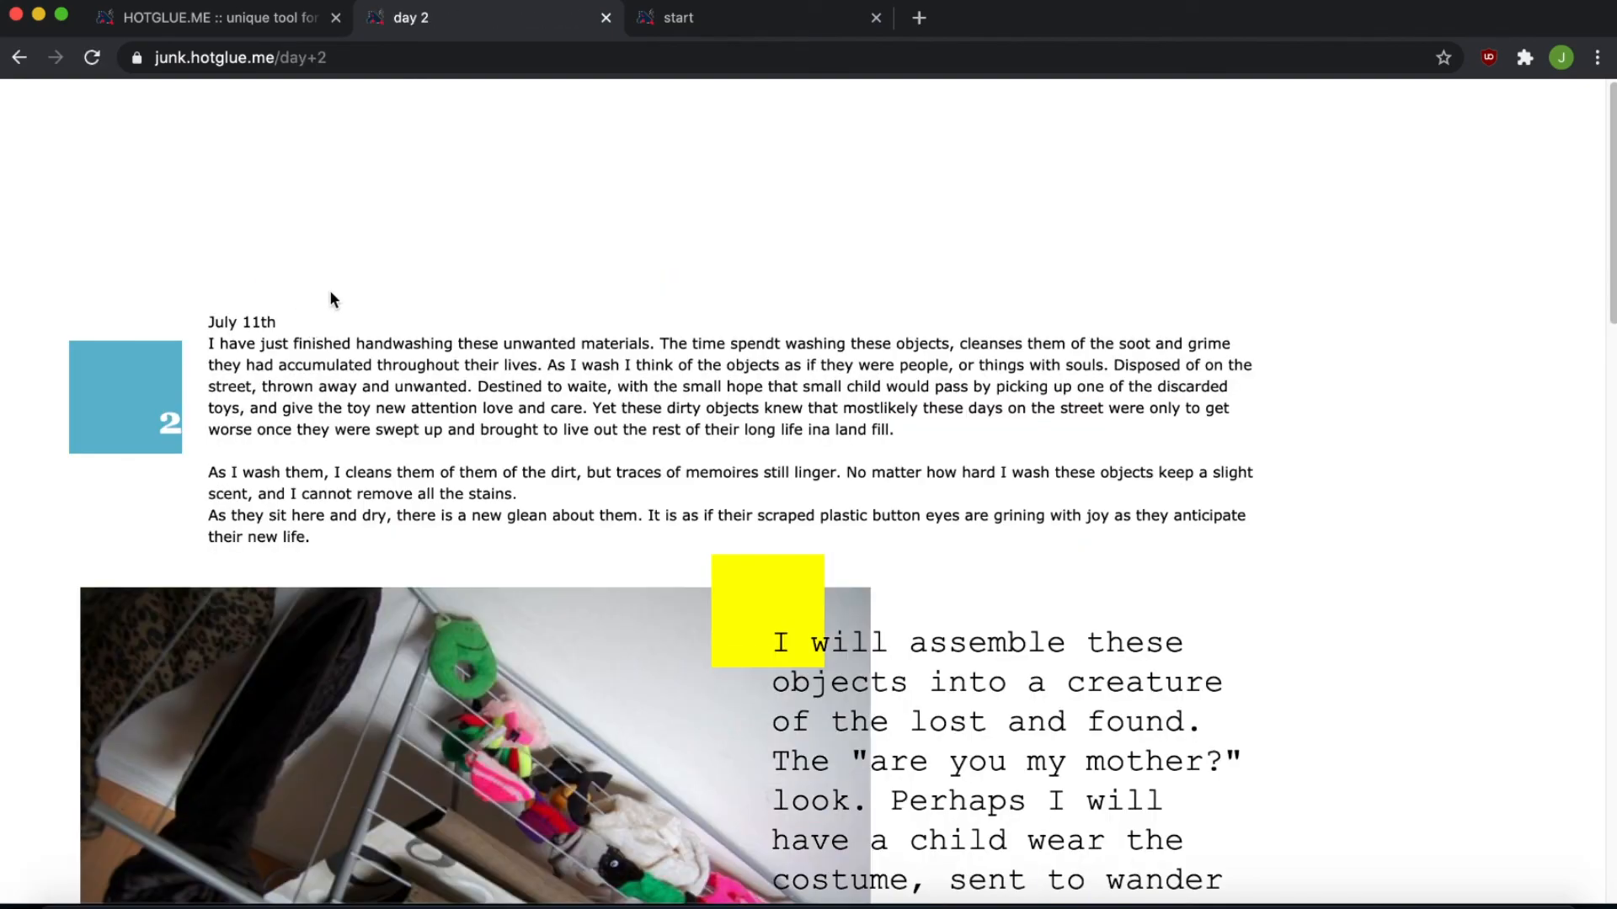
{"action": "key", "text": "super+bracketleft"}
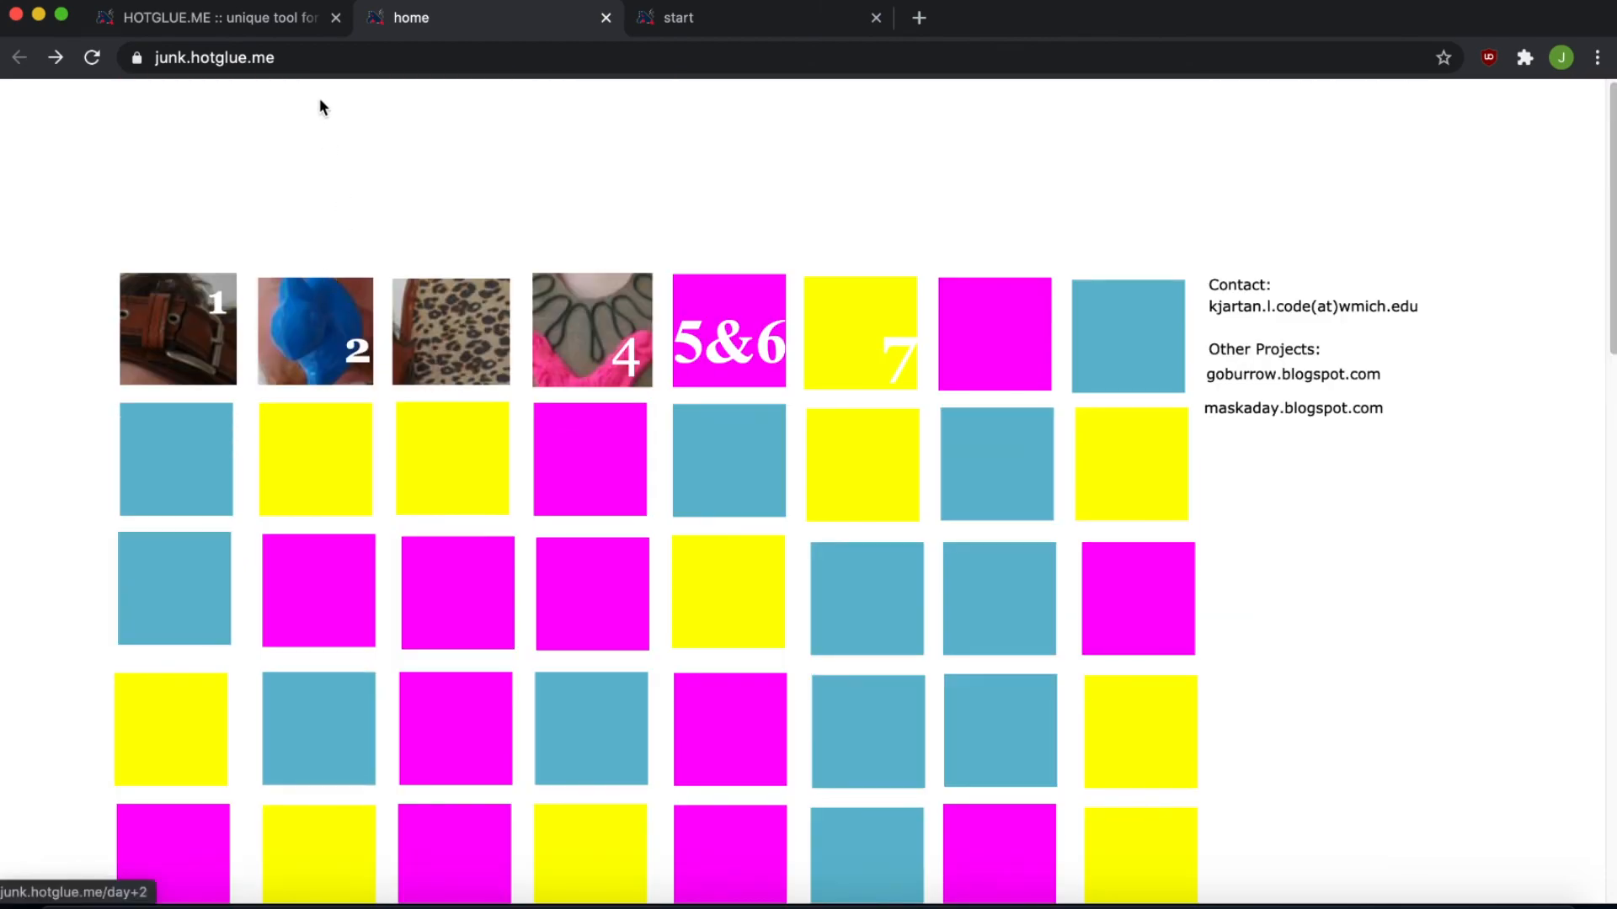
- Close the example site and return to the beginning of the Hotglue home page
{"action": "left_click", "coordinate": [605, 18]}
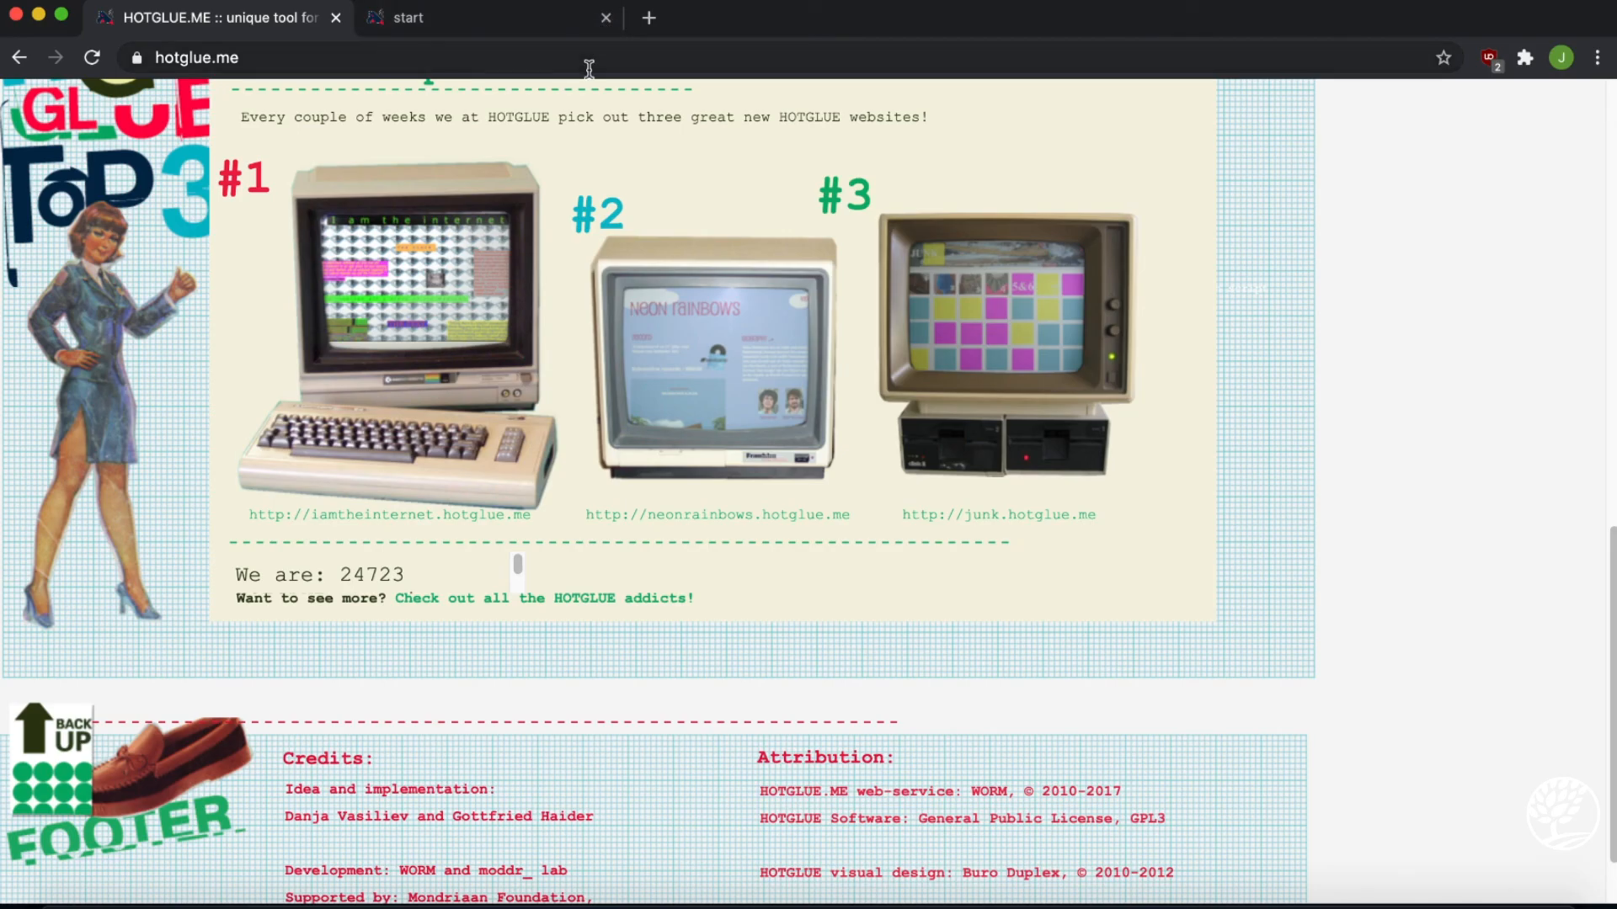
{"action": "scroll", "coordinate": [707, 189], "scroll_direction": "up", "scroll_amount": 5}
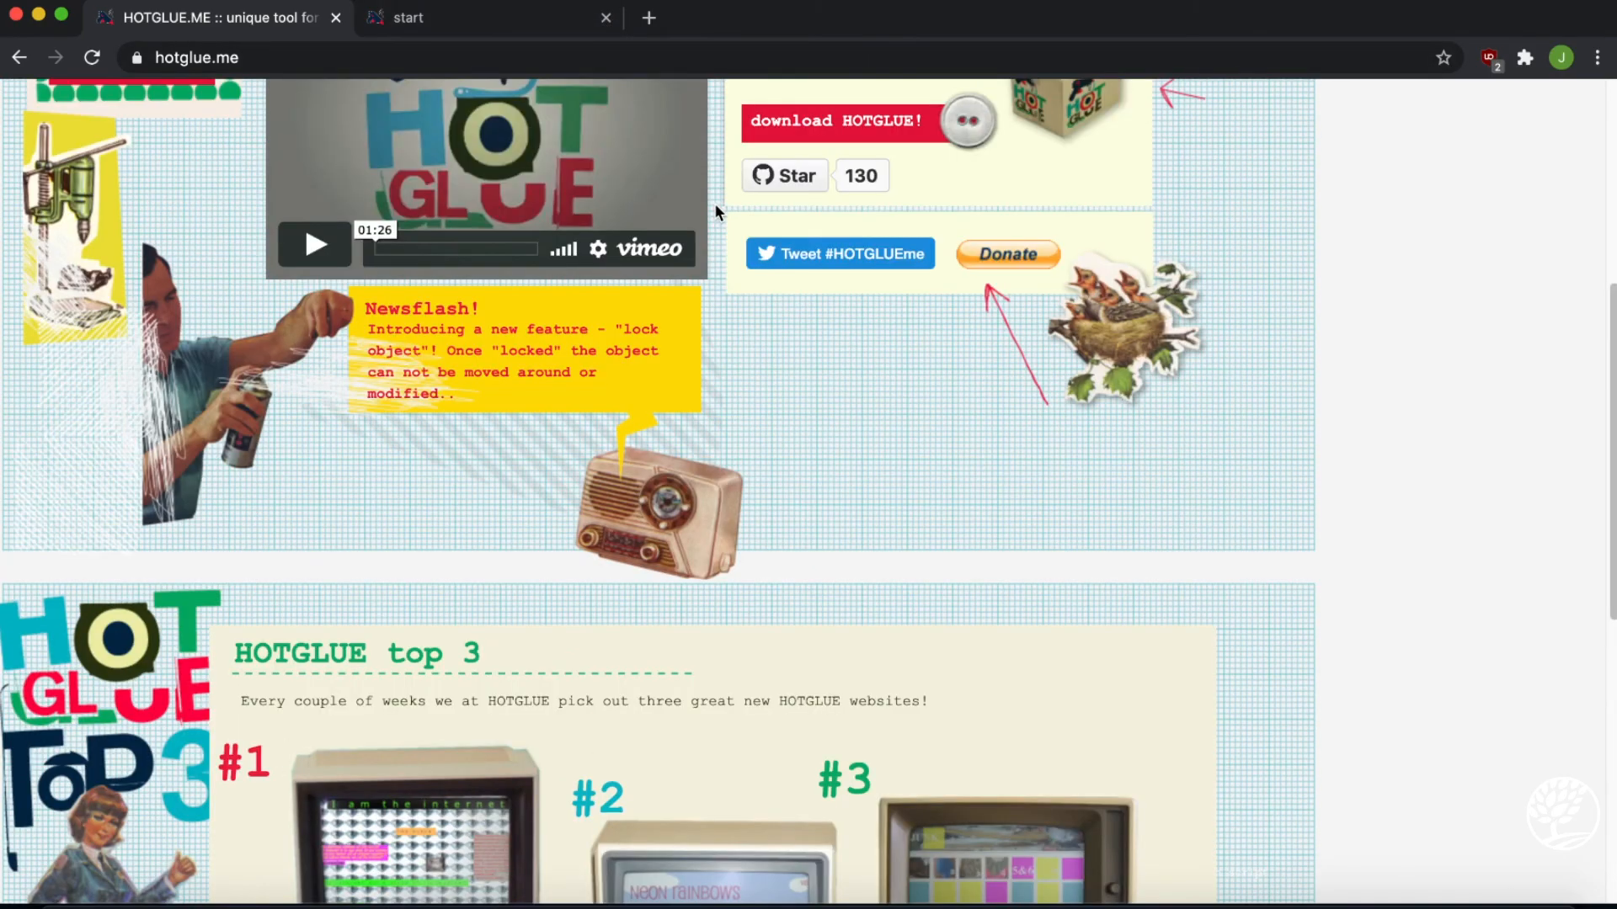
{"action": "scroll", "coordinate": [716, 210], "scroll_direction": "up", "scroll_amount": 5}
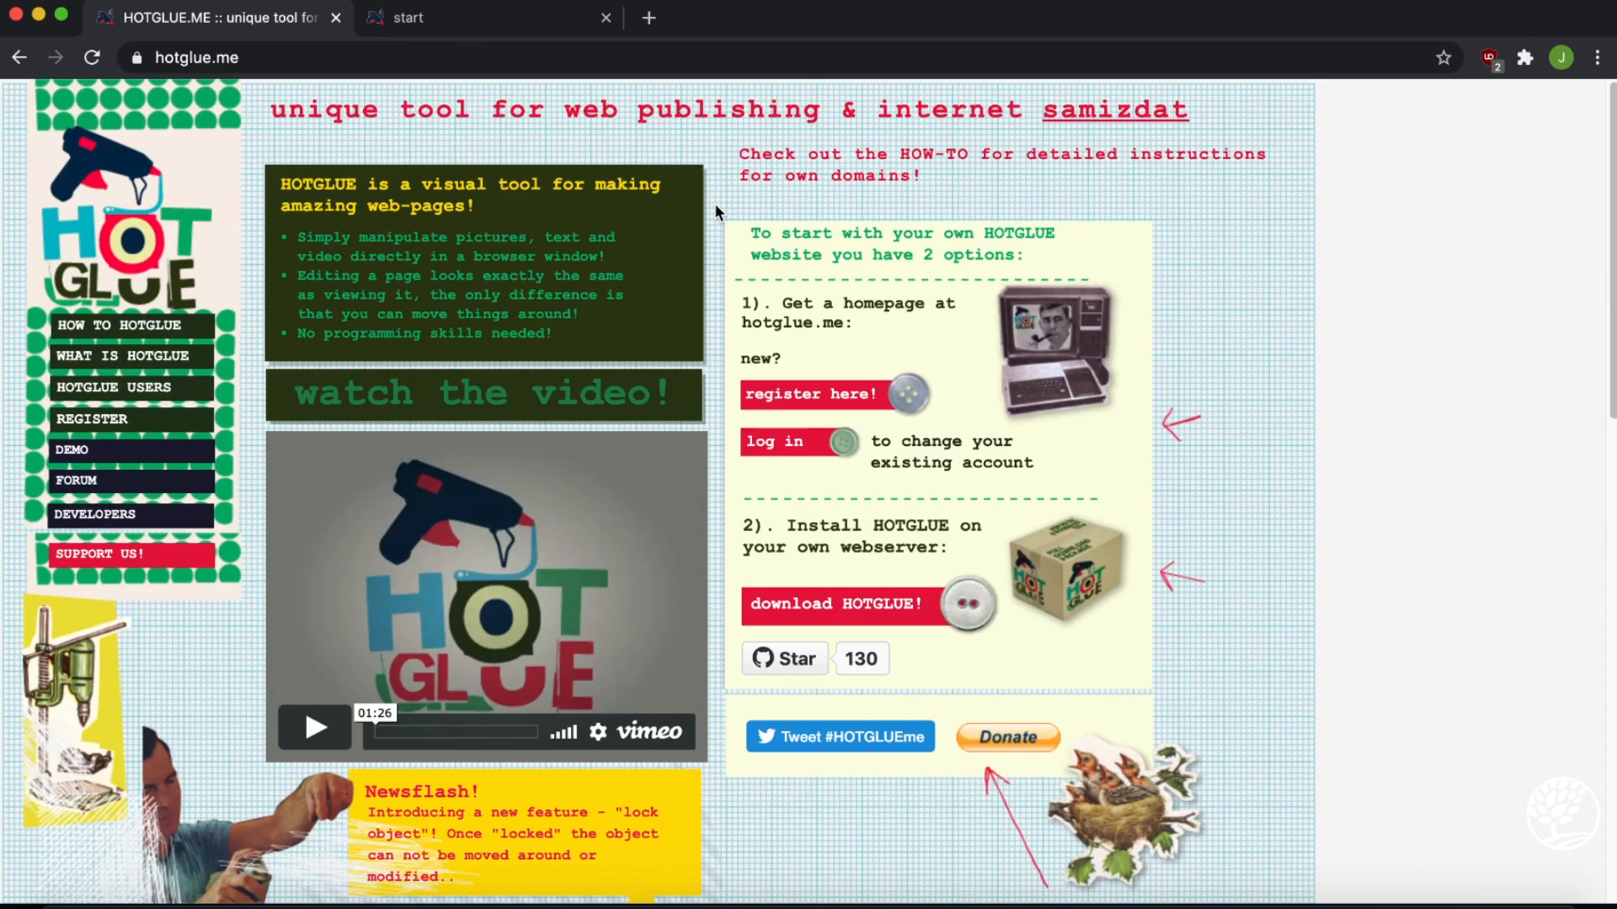